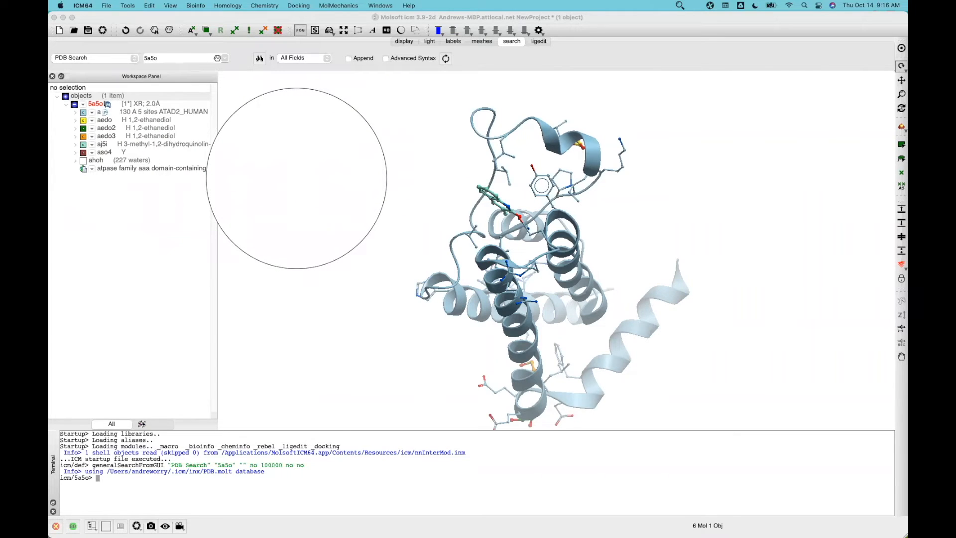
Display aj5i's ligand pocket interactions, with hydrogen bonds and labelled residues, around the zoomed binding site
key(Escape)
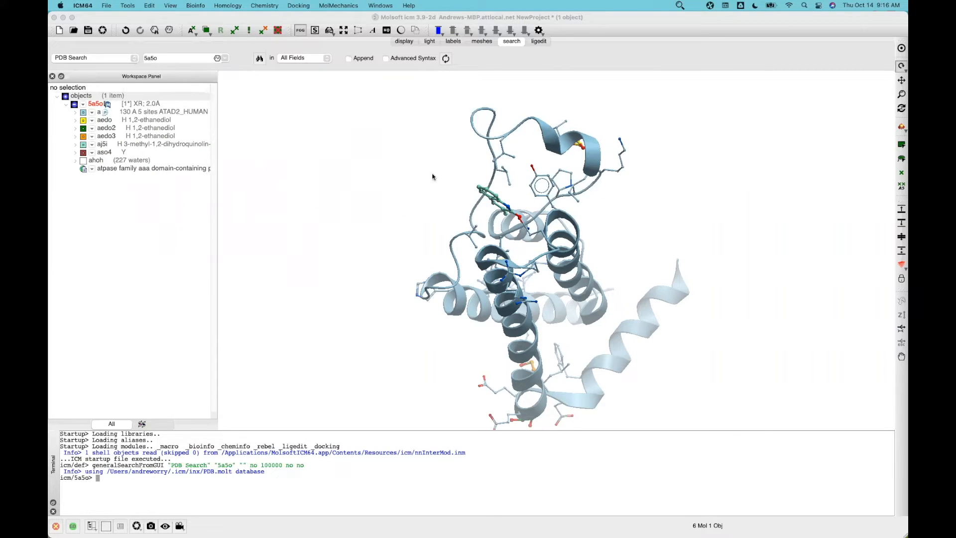
click(418, 228)
drag(390, 234, 452, 193)
drag(240, 174, 397, 230)
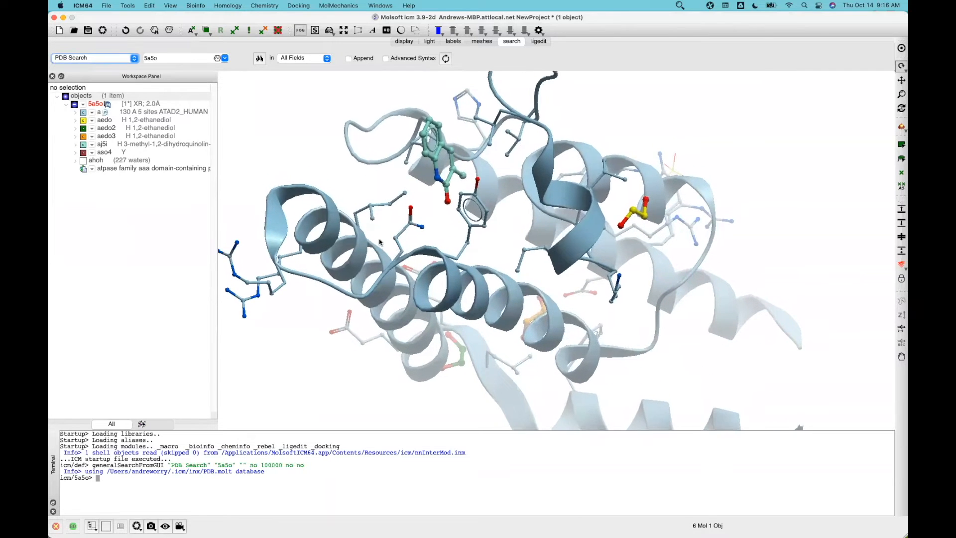
right_click(149, 145)
mouse_move(261, 198)
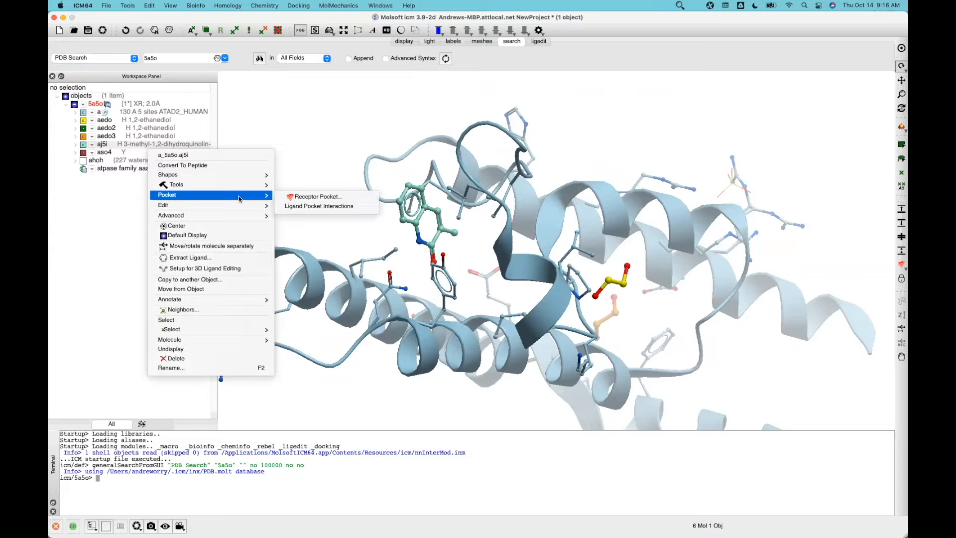
click(304, 208)
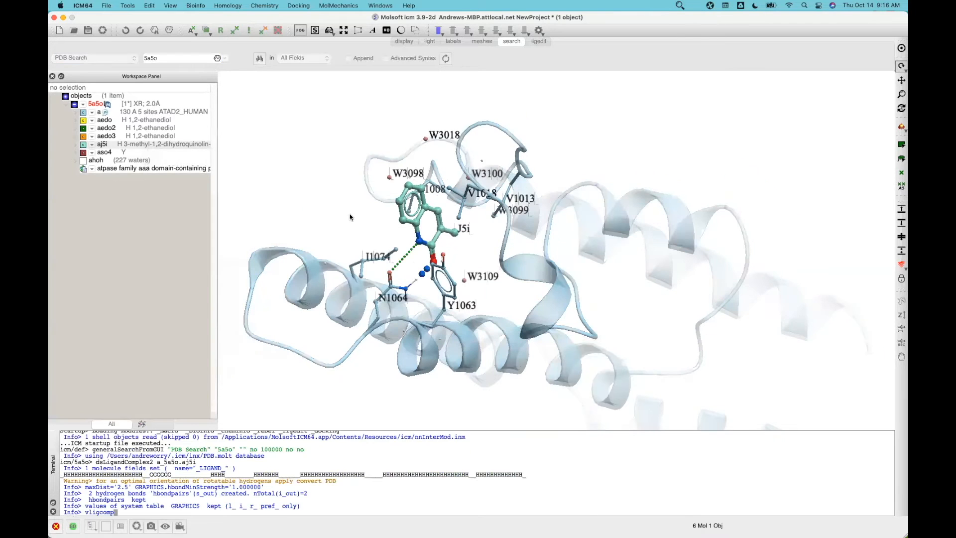
drag(371, 218, 419, 137)
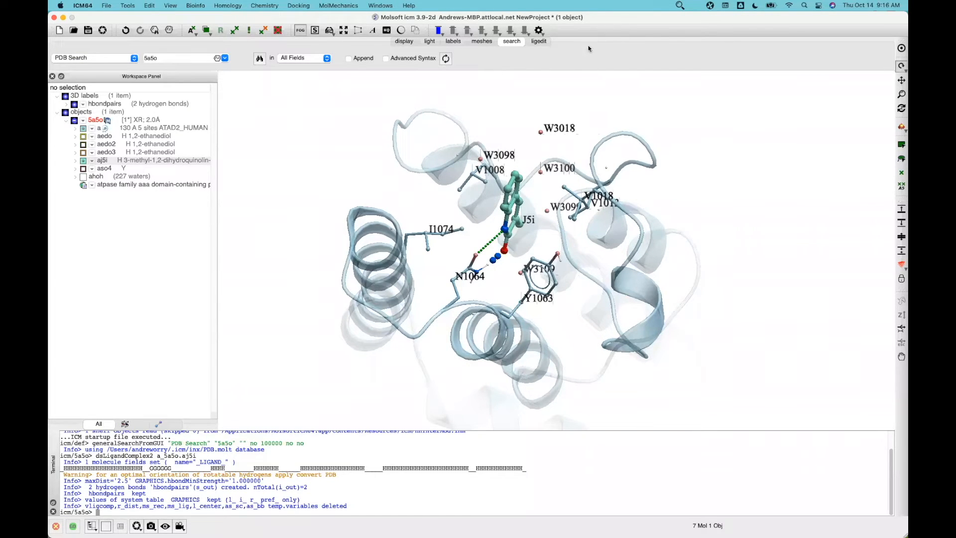
Bring up the ligedit ligand-editing tools
click(680, 6)
click(722, 20)
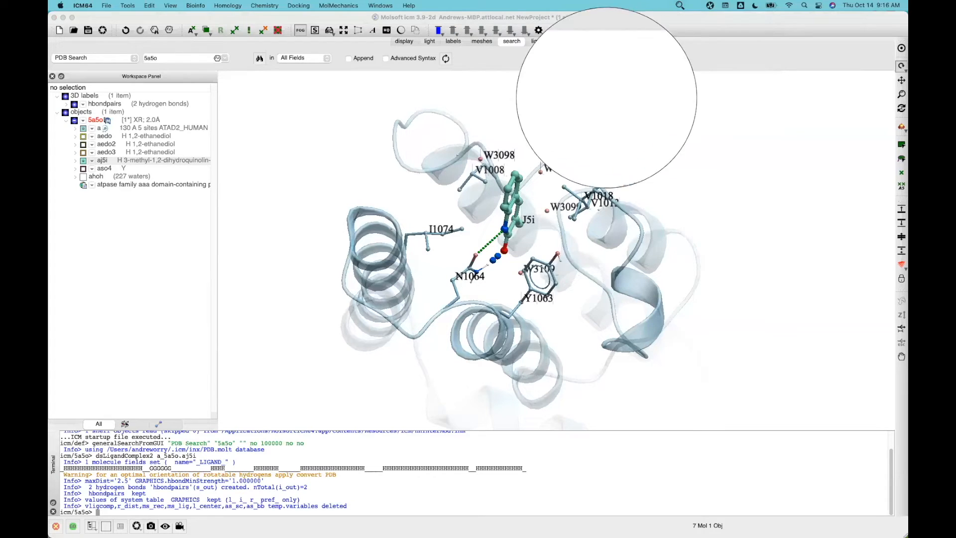
click(701, 78)
click(538, 42)
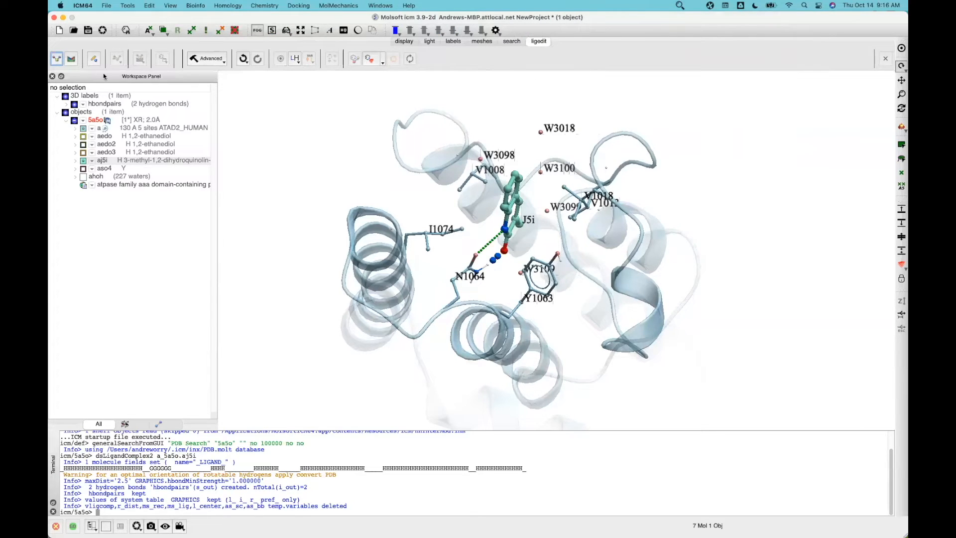
Set up a_5a5o.aj5i as the docking ligand, creating the 5a5o_lig object
click(680, 6)
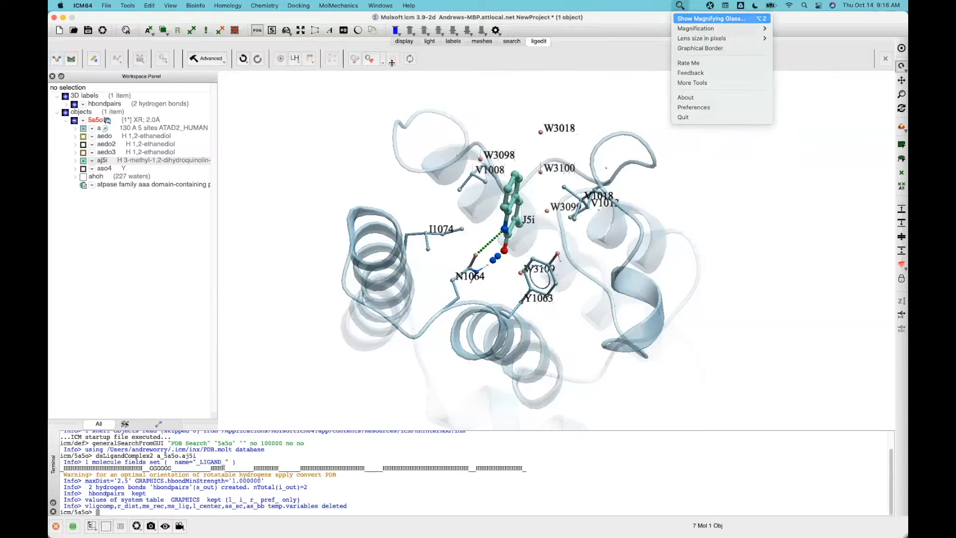
click(680, 19)
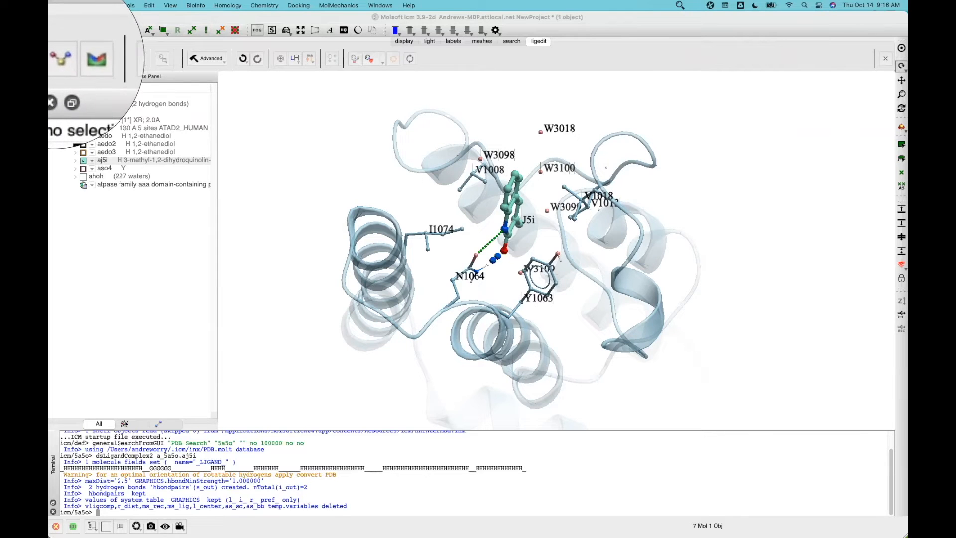
click(57, 63)
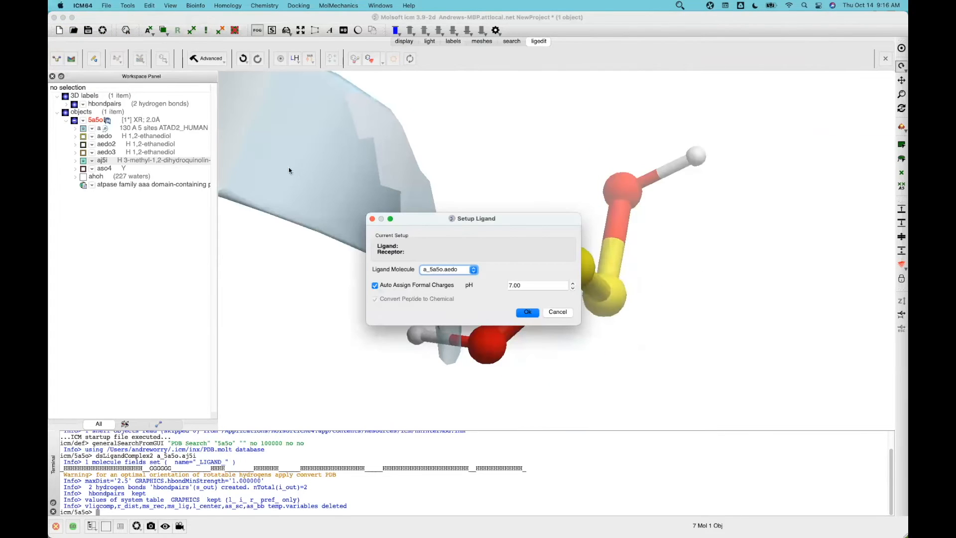
click(475, 274)
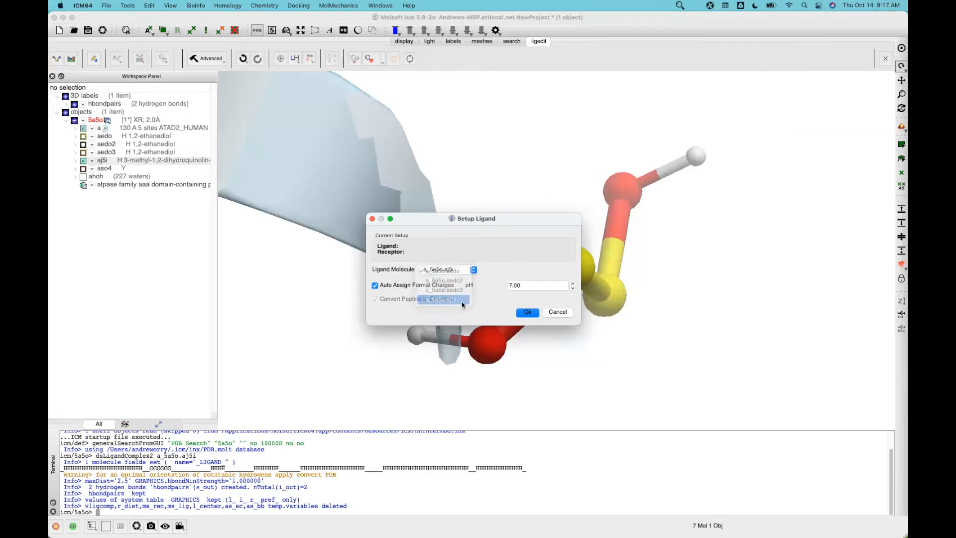
click(457, 300)
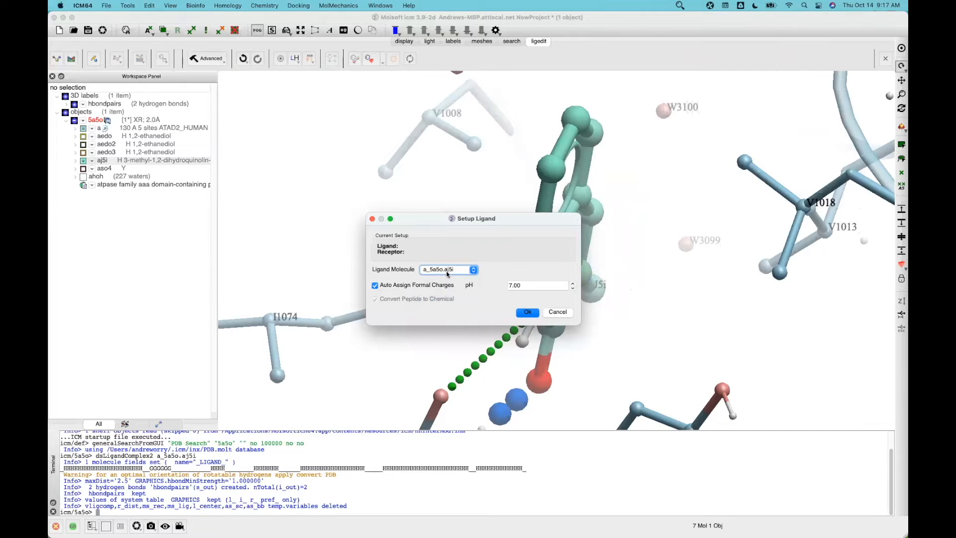
click(528, 313)
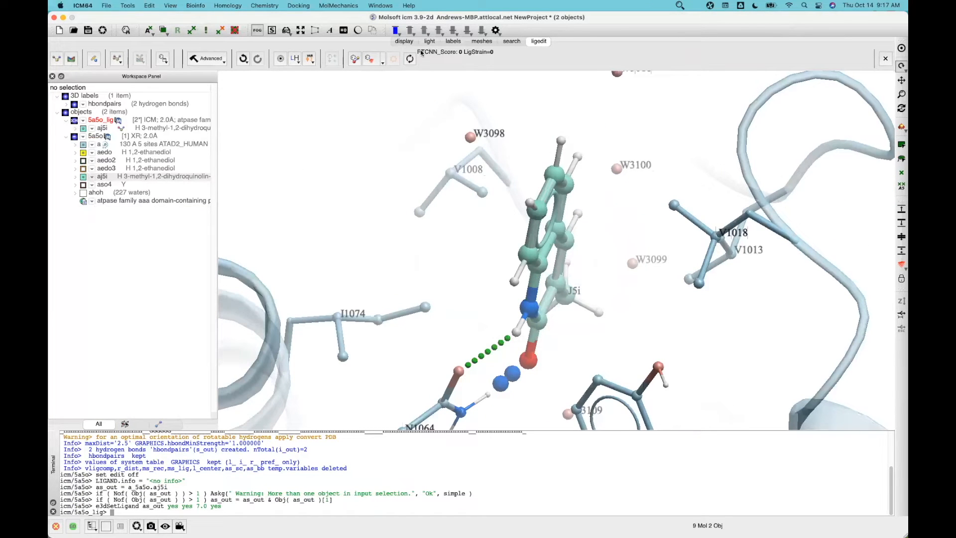
Start 5a5o receptor setup with Optimize Existing Hydrogens and a box around the bound ligand
click(73, 59)
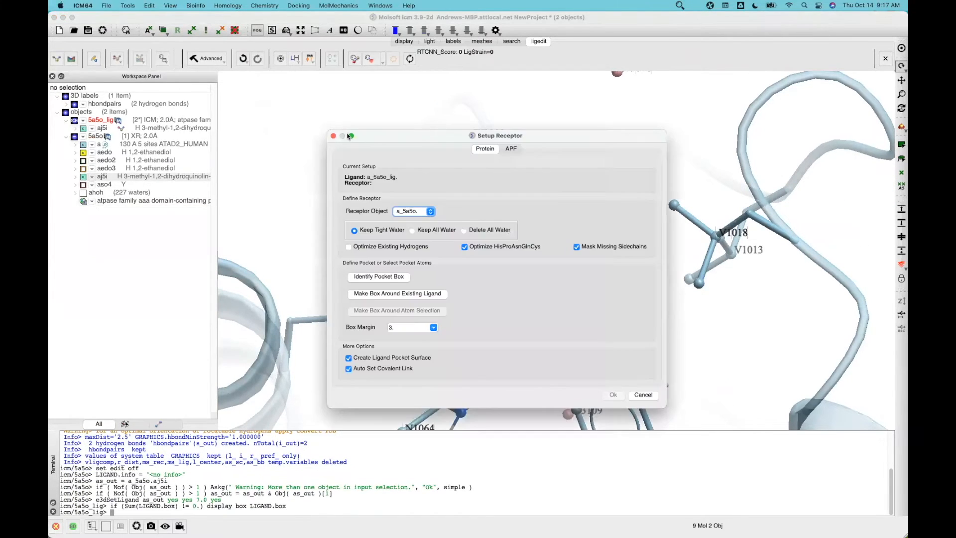
drag(338, 136, 71, 134)
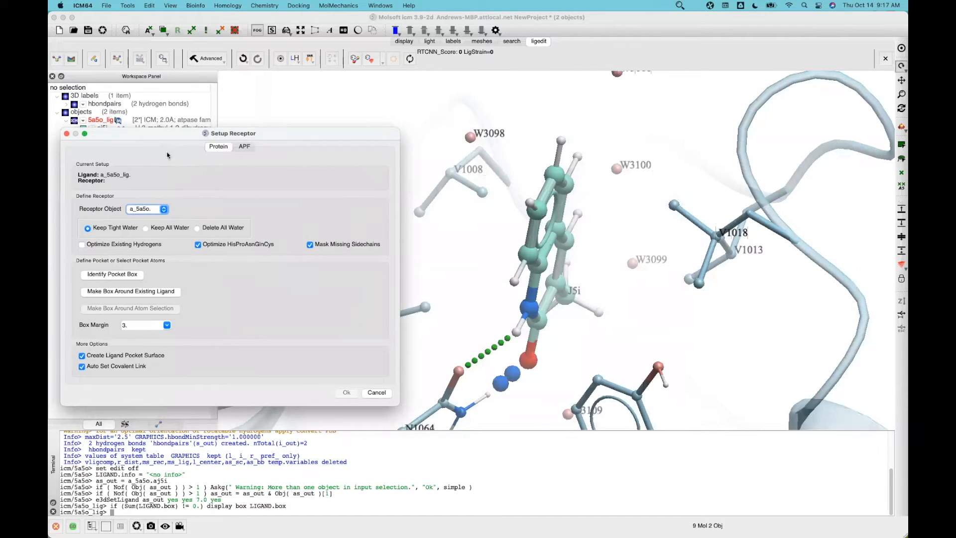
drag(281, 133, 319, 133)
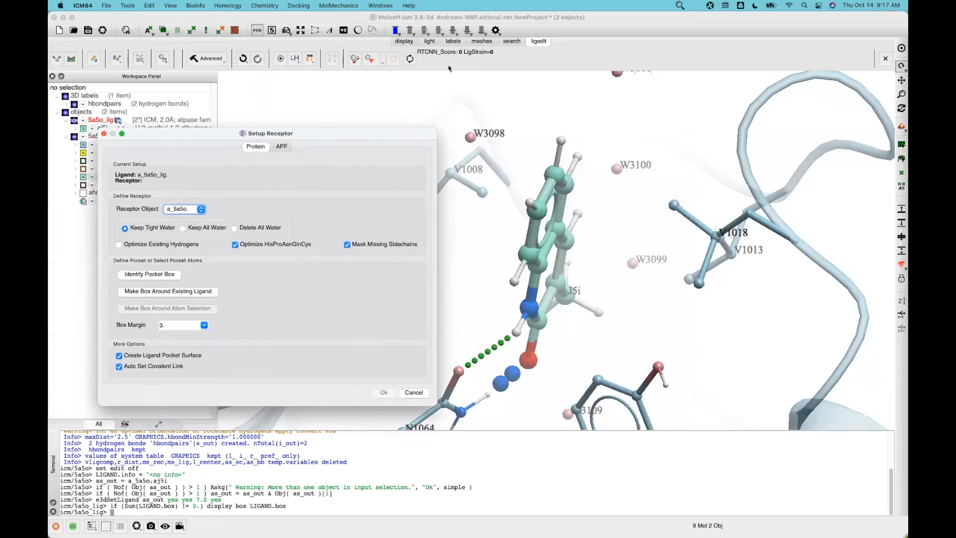
click(680, 6)
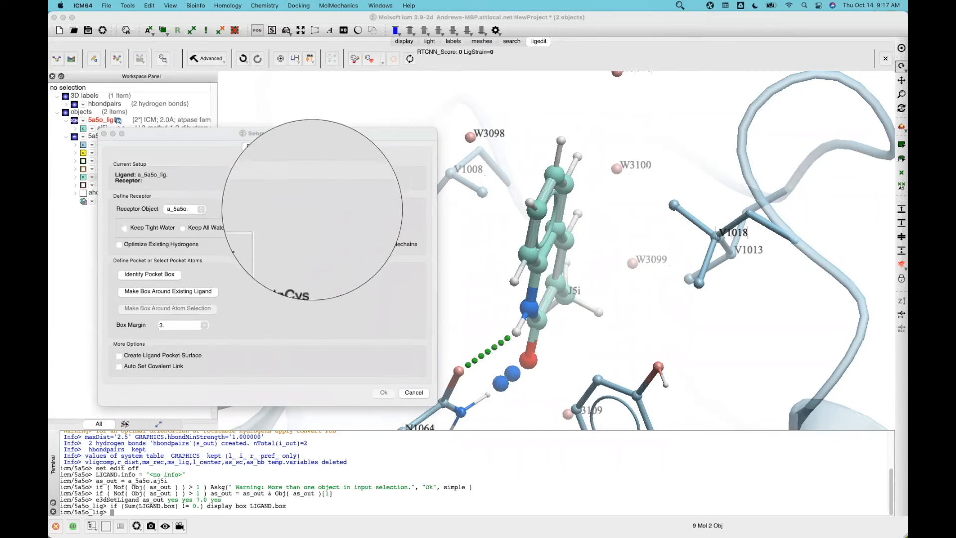
click(679, 5)
click(707, 19)
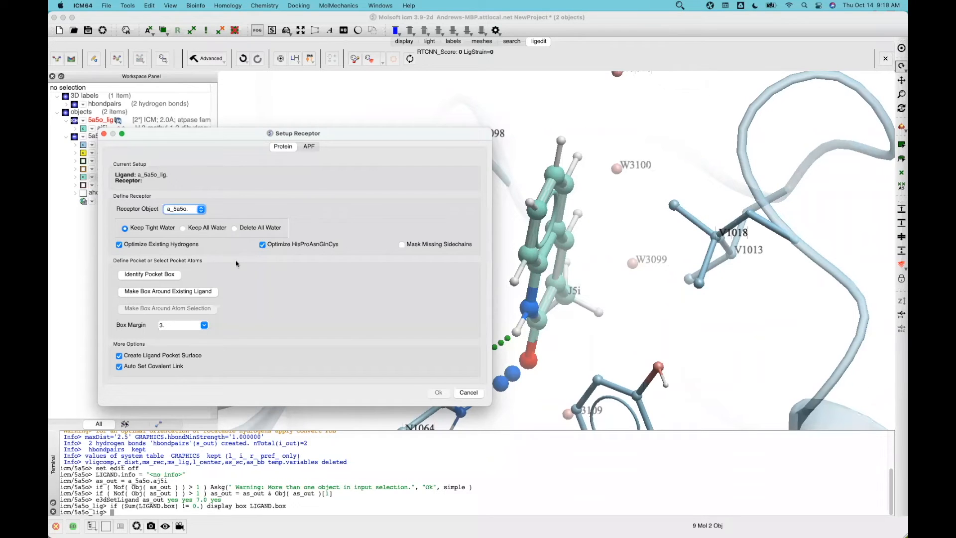
click(152, 292)
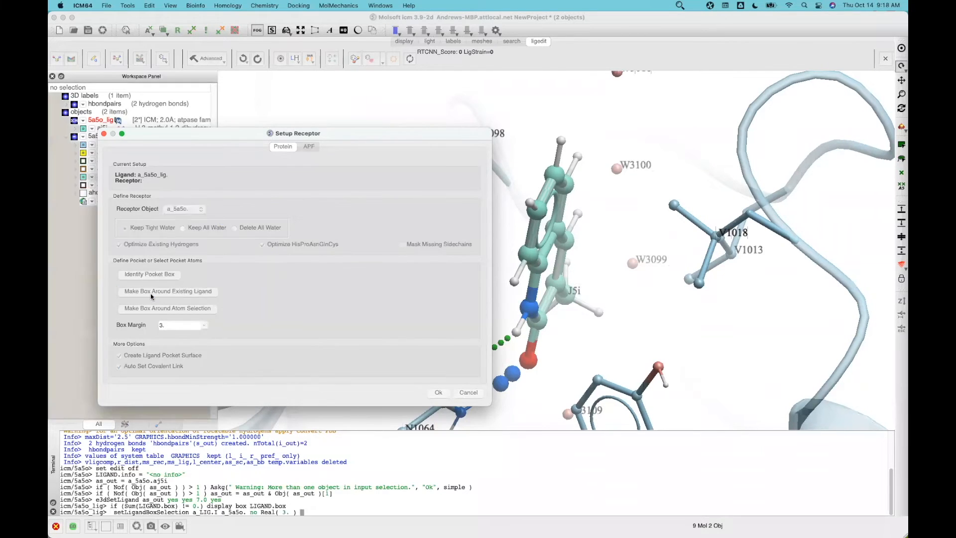
Stretch the magenta pocket box outward to the right and left around the binding site
drag(363, 132, 238, 187)
scroll(250, 153, up, 10)
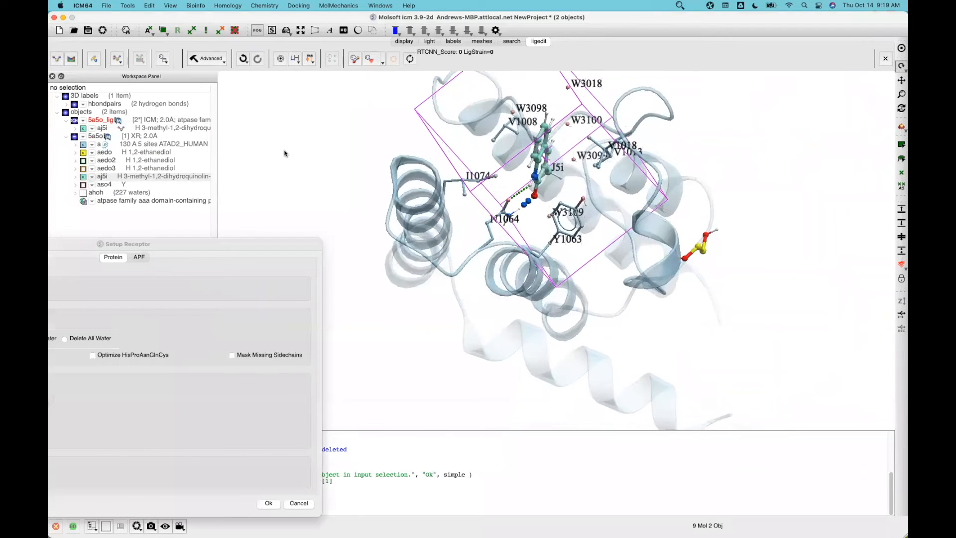
scroll(467, 282, up, 5)
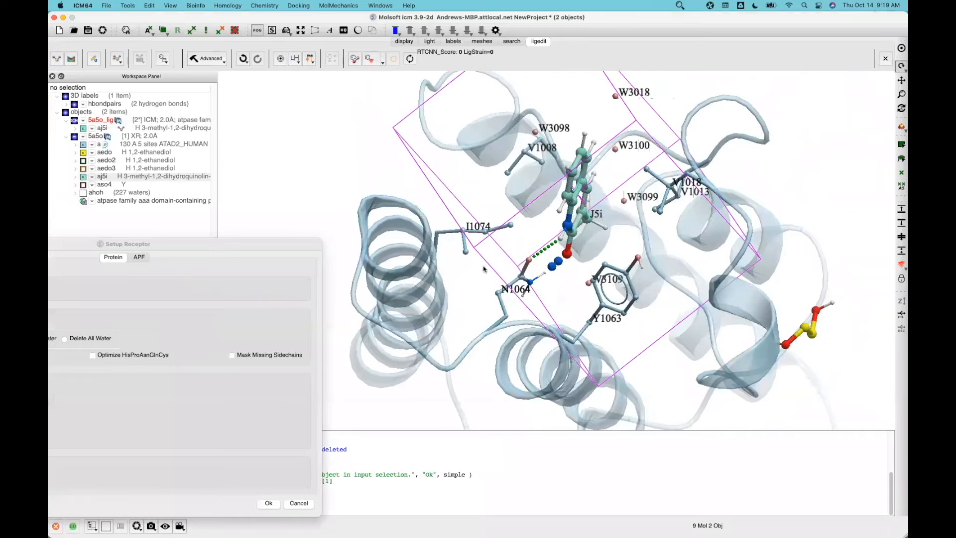
scroll(470, 283, up, 5)
drag(473, 283, 769, 340)
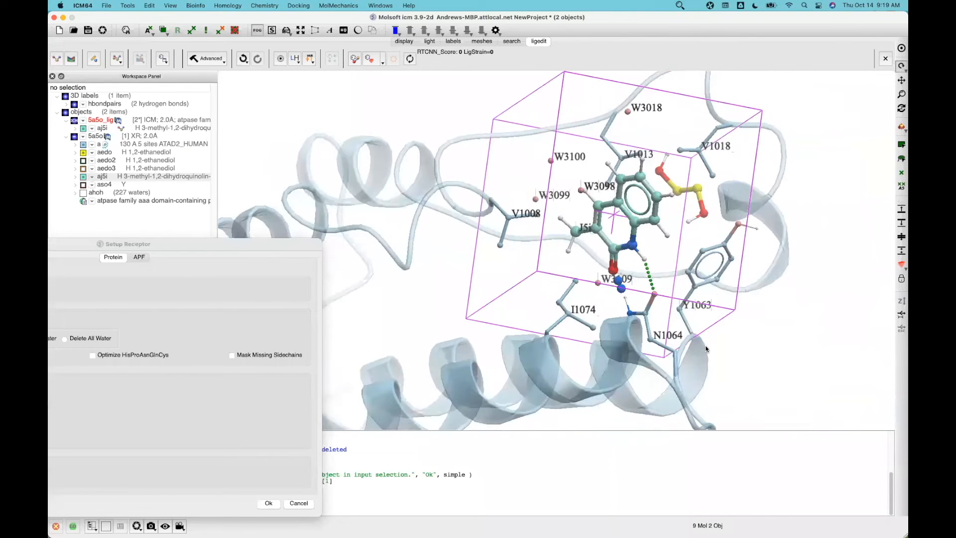
drag(764, 112, 805, 136)
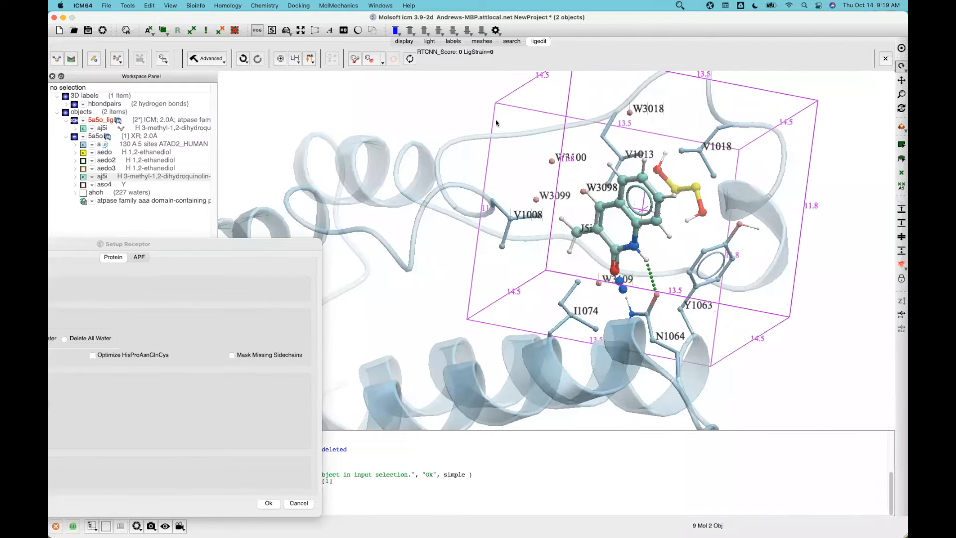
drag(476, 107, 457, 110)
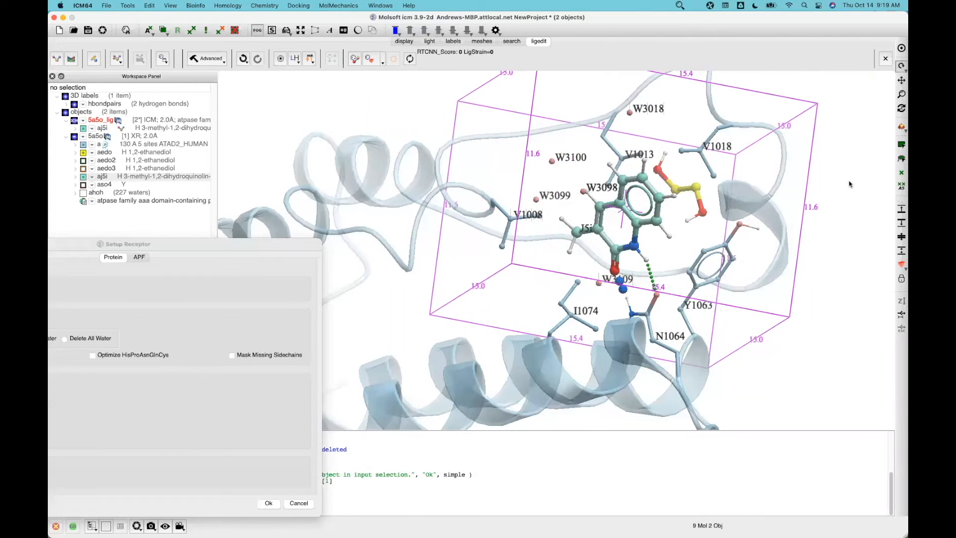
drag(843, 169, 799, 107)
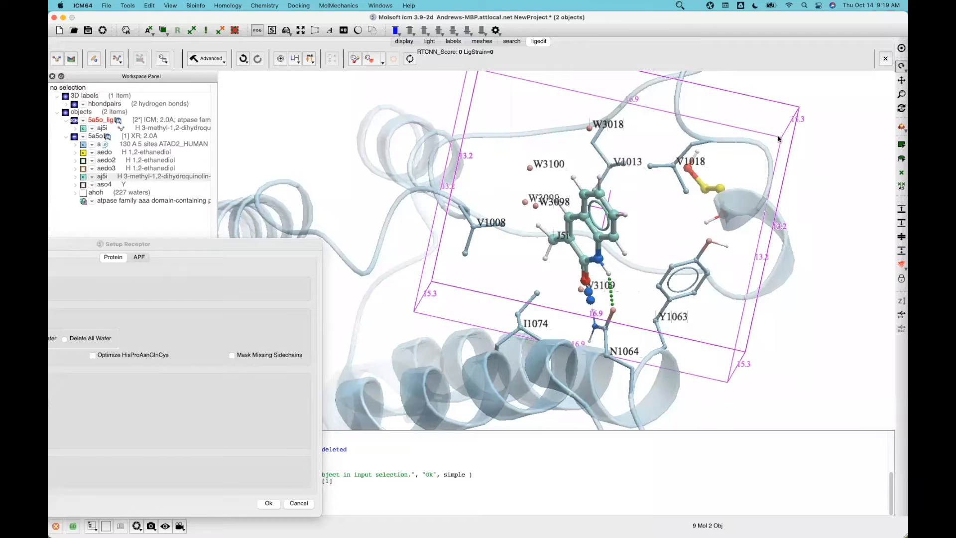
Widen the box slightly right and upward, then run receptor setup, building grid maps at step 0.50
mouse_move(819, 176)
mouse_down()
mouse_move(863, 179)
mouse_move(784, 184)
mouse_move(819, 179)
mouse_up()
drag(680, 232, 447, 187)
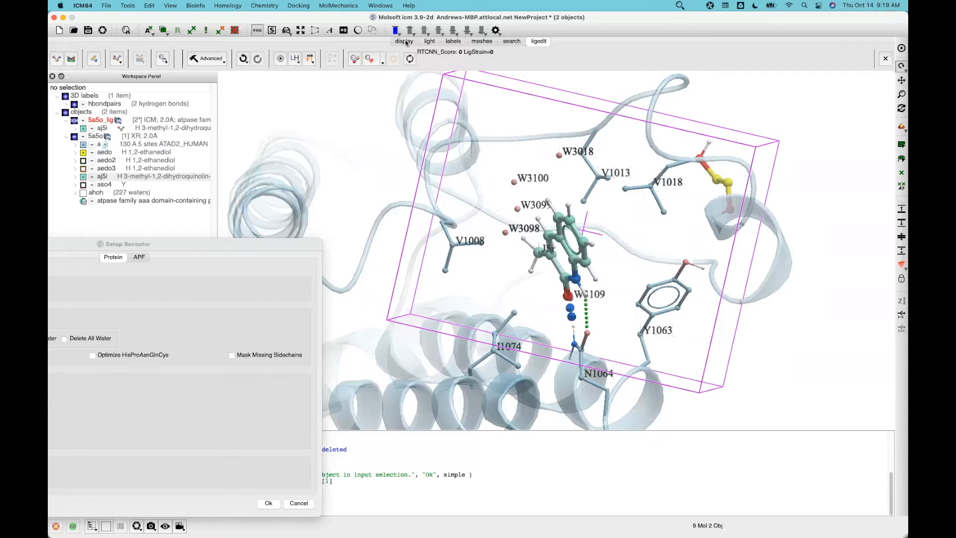
drag(755, 150, 768, 153)
drag(830, 197, 811, 209)
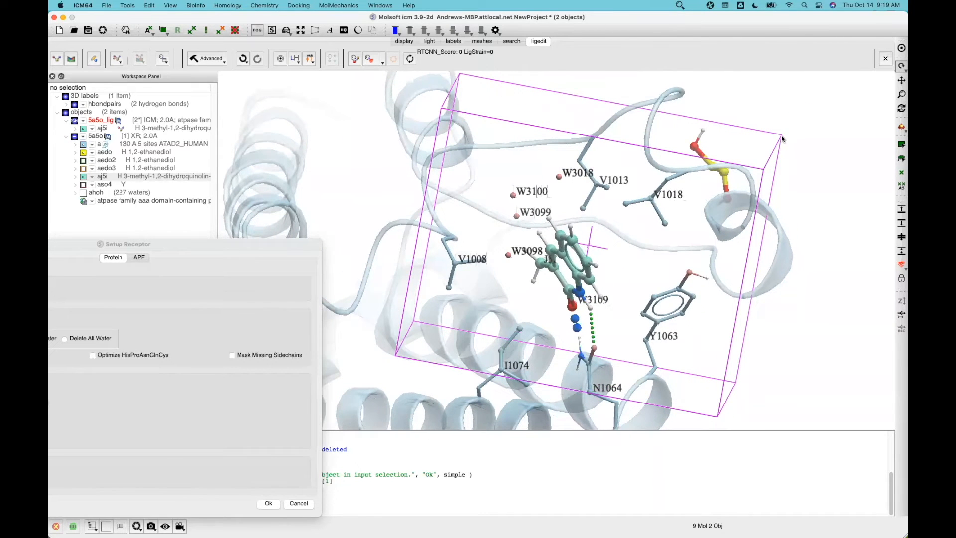
drag(782, 135, 787, 123)
drag(807, 184, 787, 201)
drag(226, 250, 436, 199)
click(479, 453)
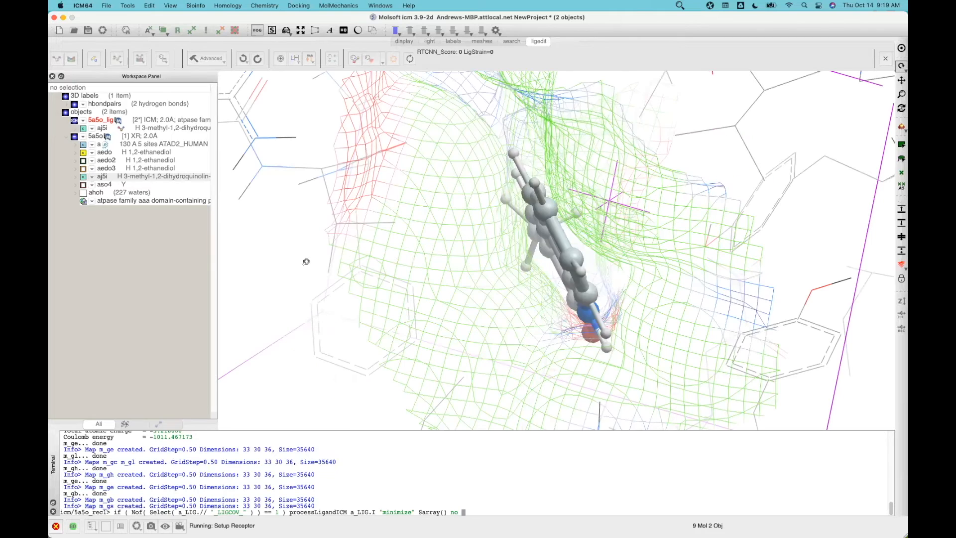
Inspect the minimized ligand in its pocket mesh, then open the Edit Tools fragment palette
scroll(341, 305, down, 5)
drag(341, 305, 395, 214)
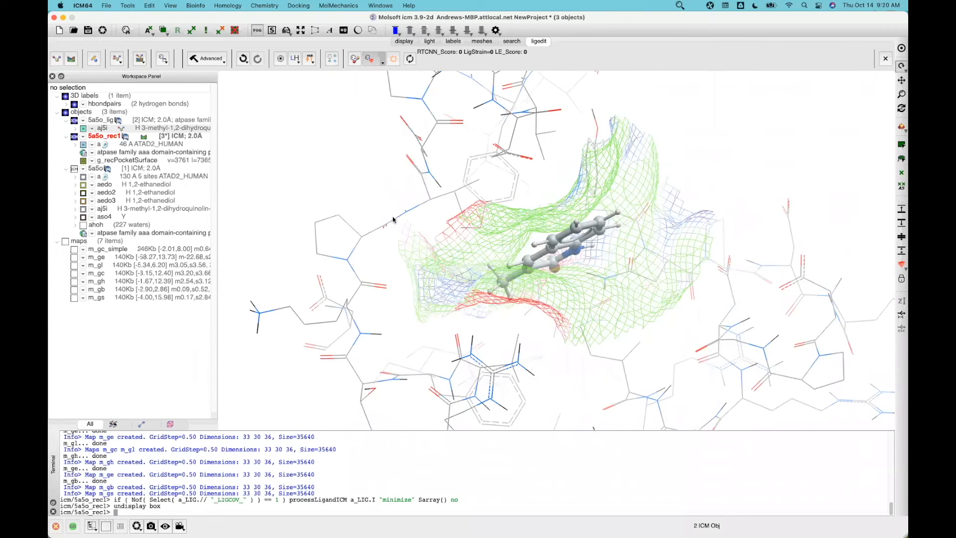
drag(320, 207, 323, 227)
drag(522, 283, 678, 212)
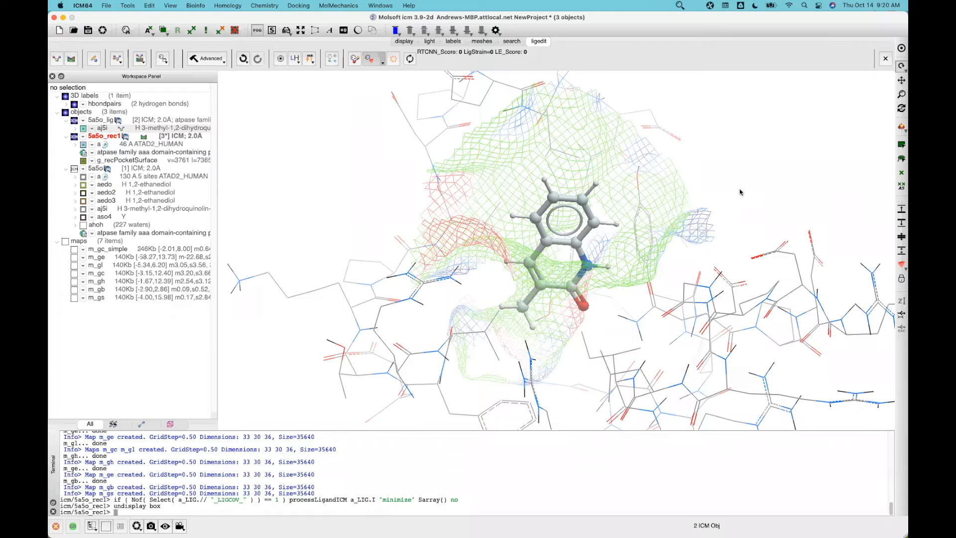
mouse_move(728, 192)
mouse_down()
mouse_move(714, 196)
mouse_move(723, 205)
mouse_up()
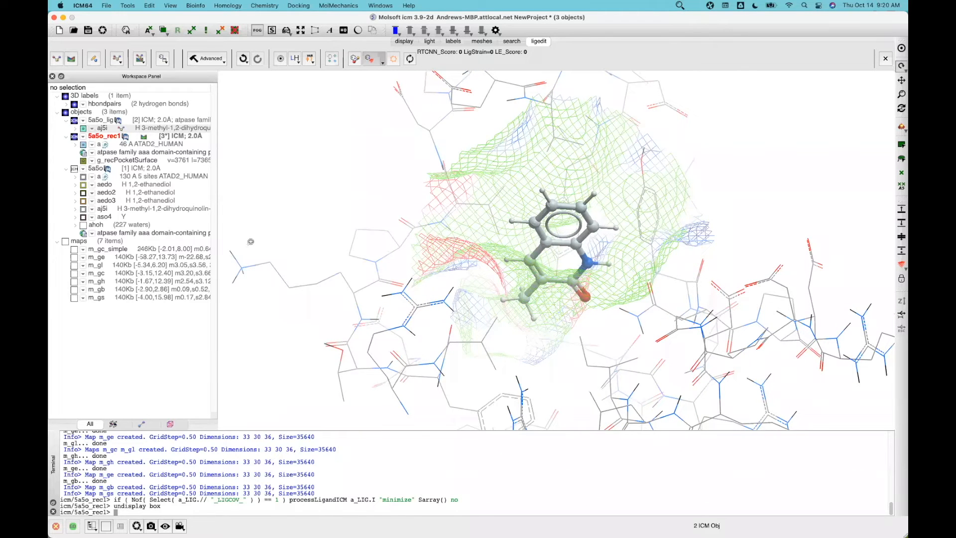
click(93, 63)
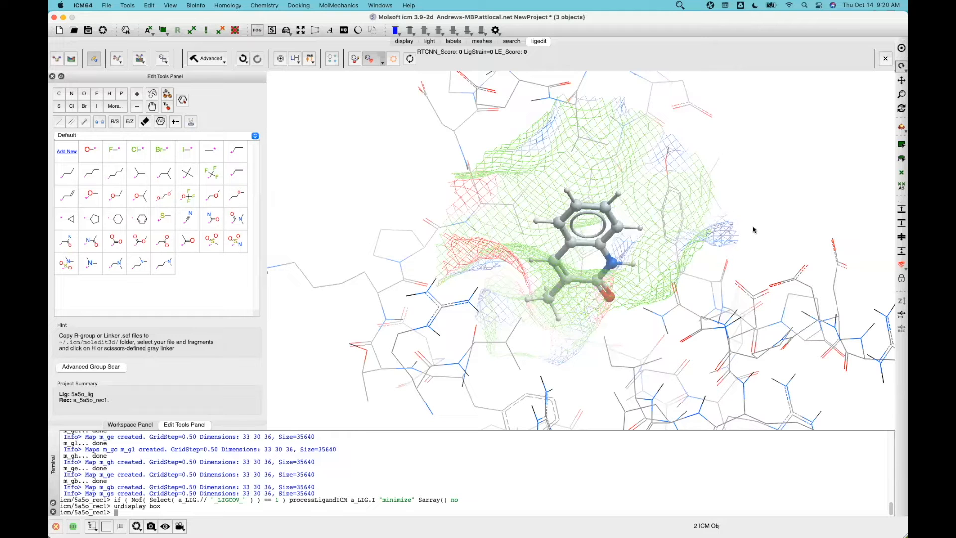
Add a methyl on a ring hydrogen, then a cyclohexyl on that methyl, undoing a misplaced attempt
mouse_move(755, 214)
mouse_down()
mouse_move(756, 228)
mouse_move(748, 224)
mouse_up()
click(211, 156)
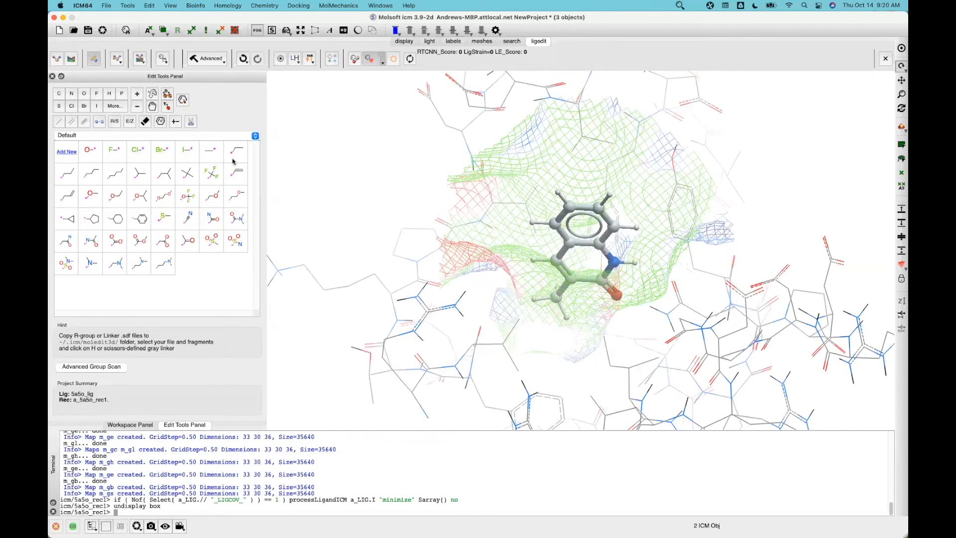
click(632, 232)
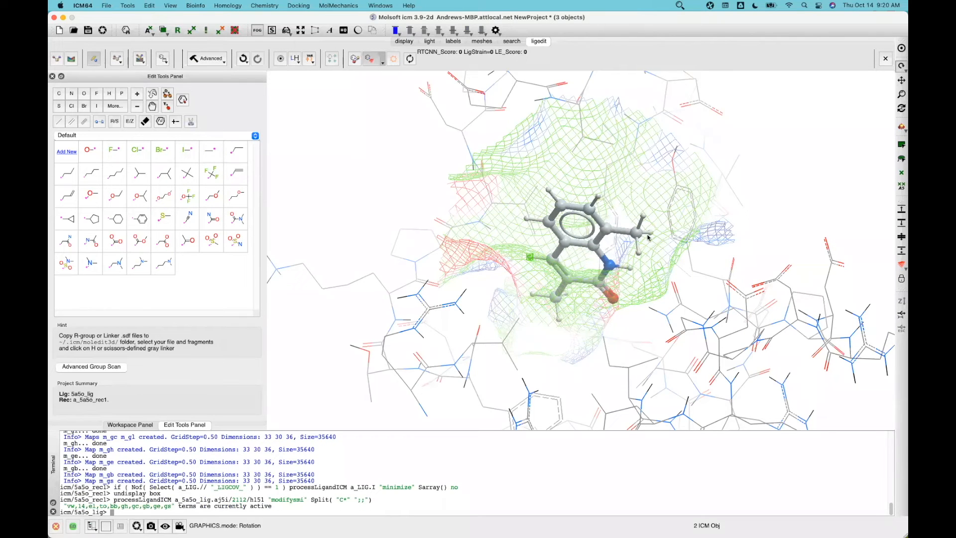
click(115, 223)
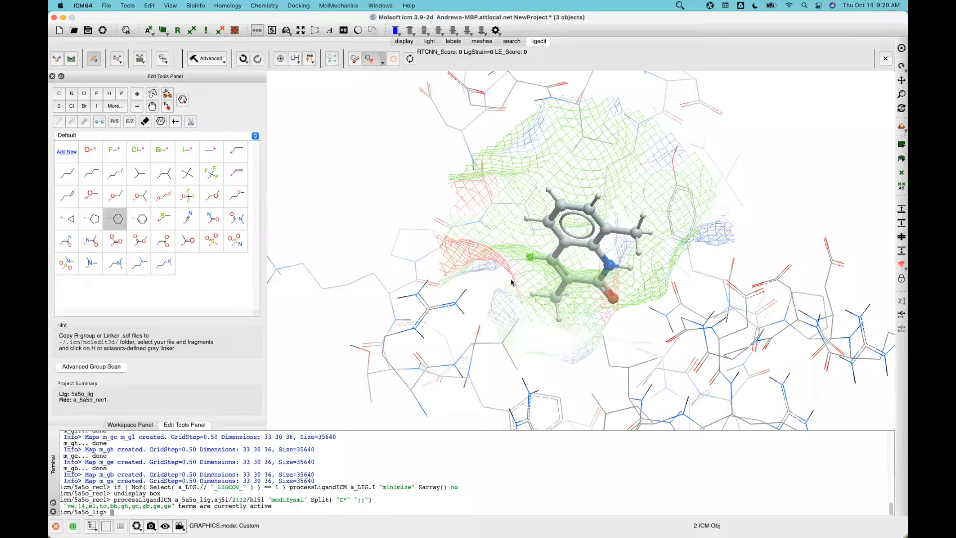
click(649, 237)
right_drag(771, 200, 779, 203)
drag(596, 232, 554, 215)
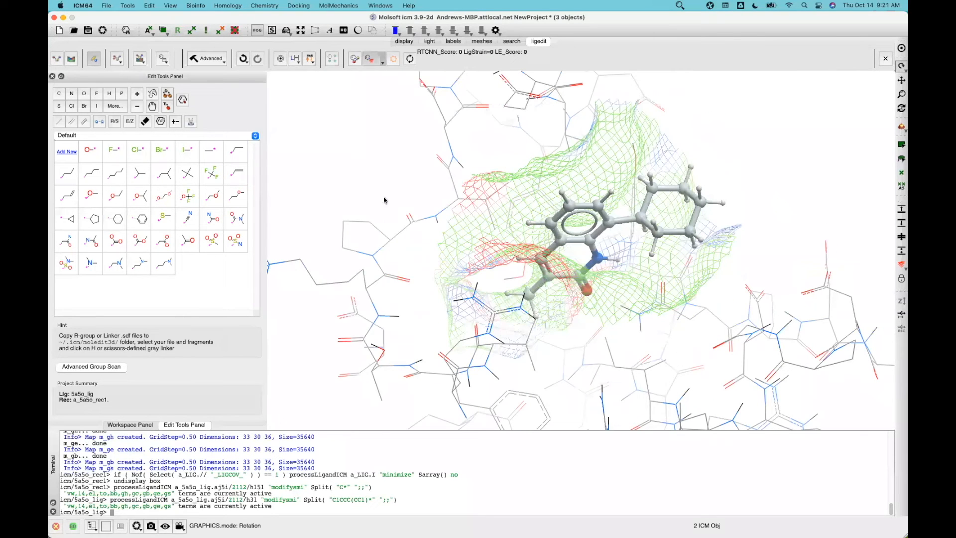
click(243, 60)
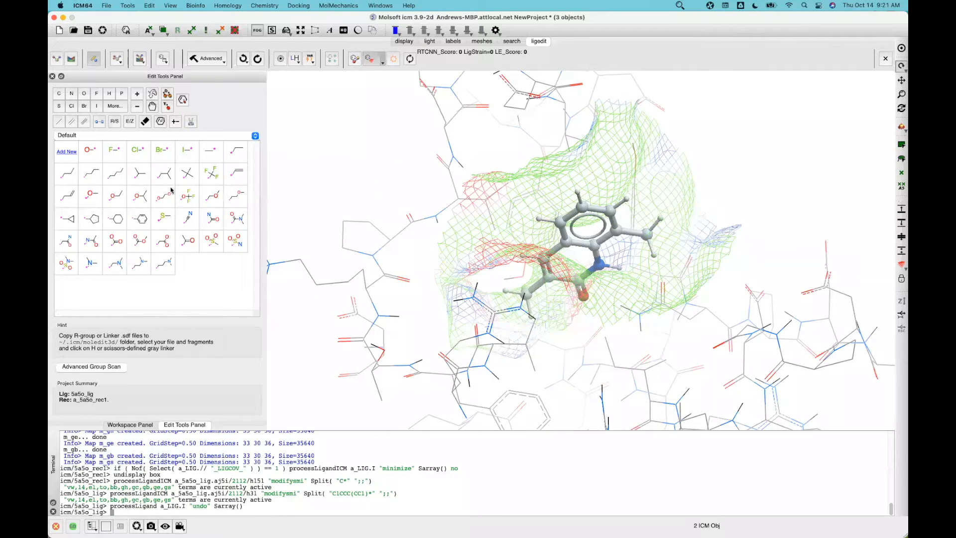
click(119, 223)
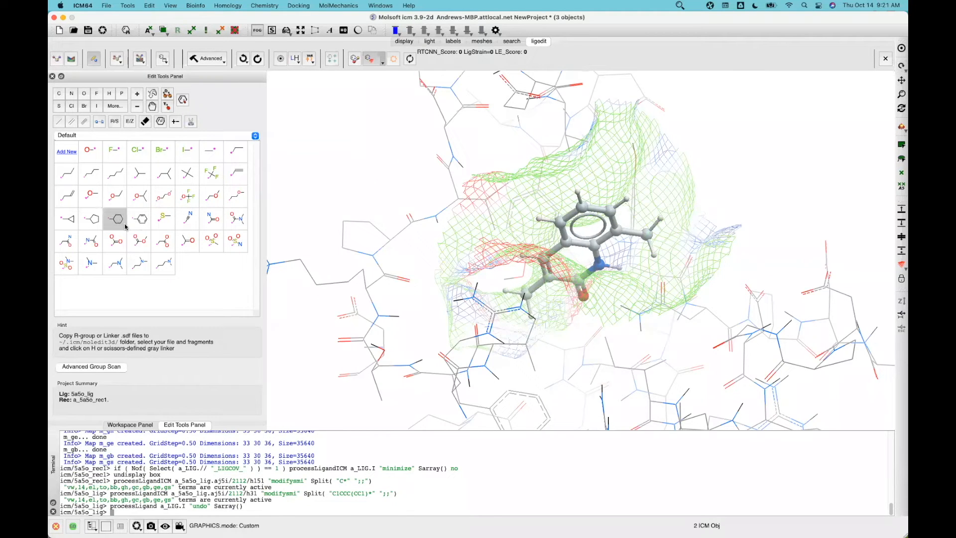
click(657, 223)
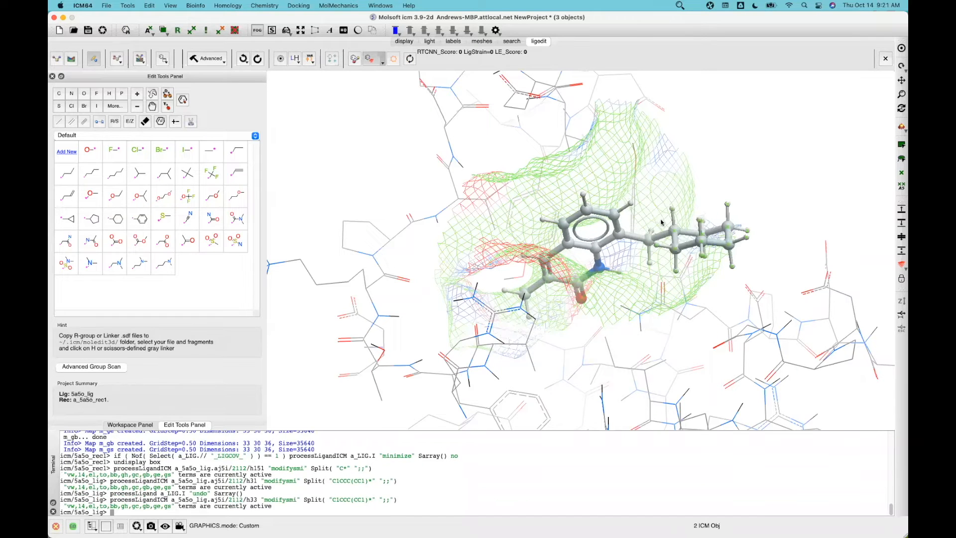
drag(791, 188, 769, 200)
Change one cyclohexyl ring carbon to nitrogen, forming a piperidine
click(73, 95)
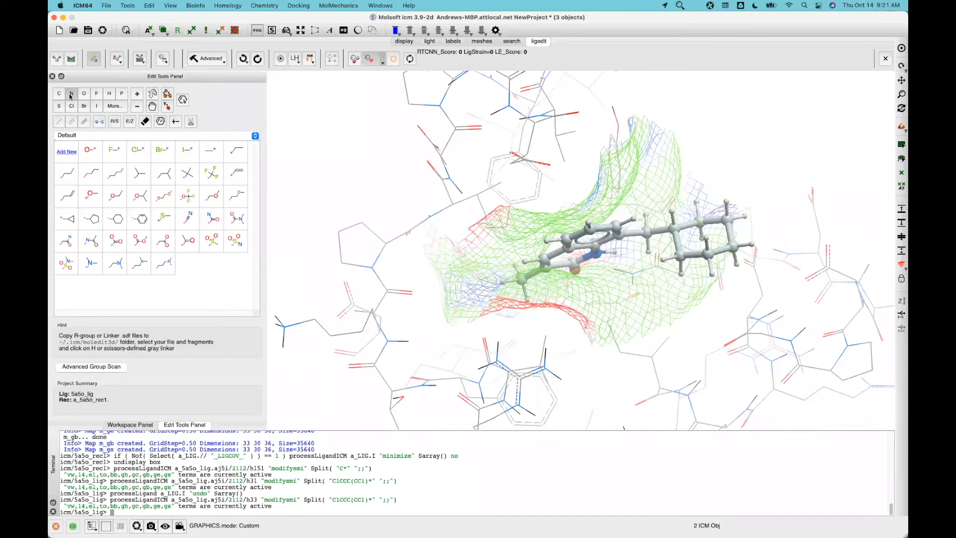
click(679, 5)
click(711, 18)
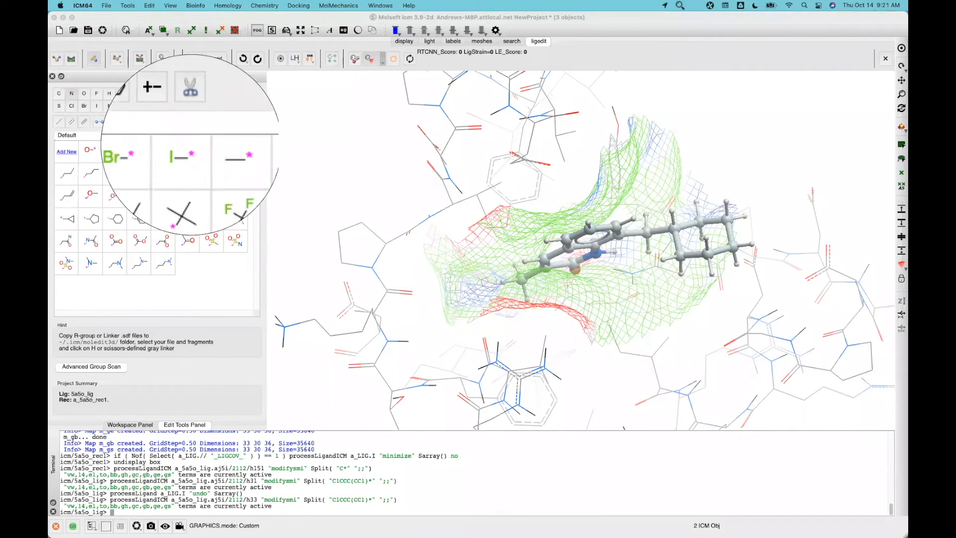
key(Escape)
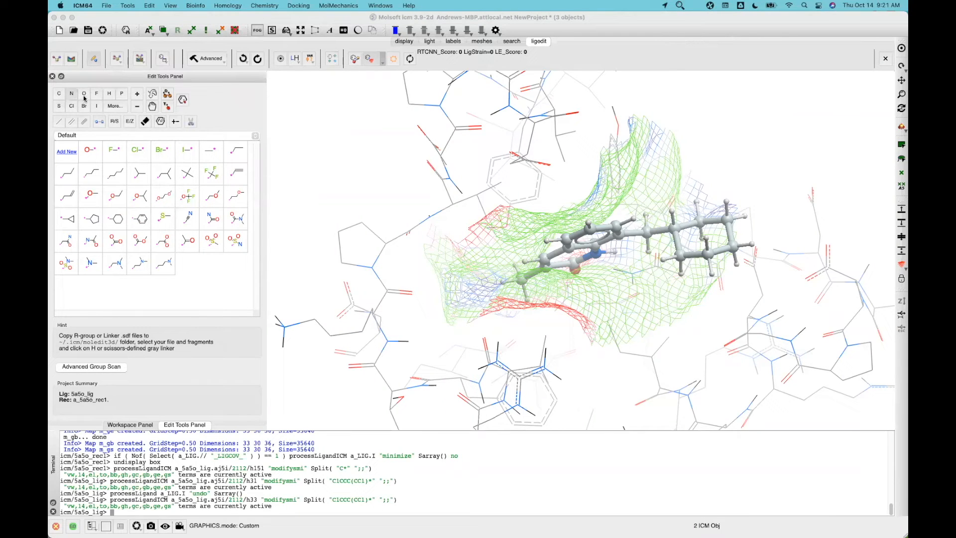
click(731, 251)
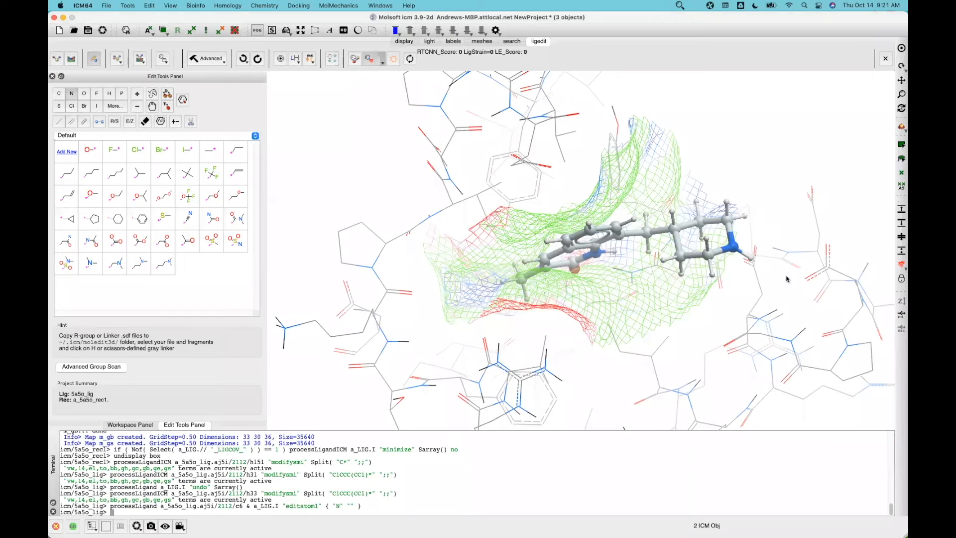
Convert the linker CH2 carbon (c3) to nitrogen, giving an NH linker, and inspect it
drag(781, 285, 759, 299)
click(640, 230)
drag(667, 239, 687, 286)
drag(709, 322, 686, 247)
drag(300, 158, 332, 206)
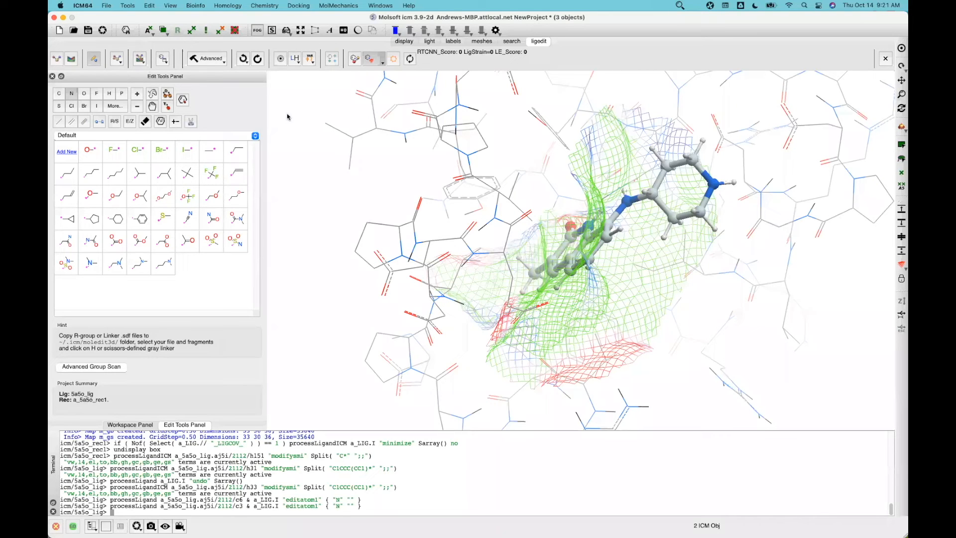
drag(391, 243, 384, 250)
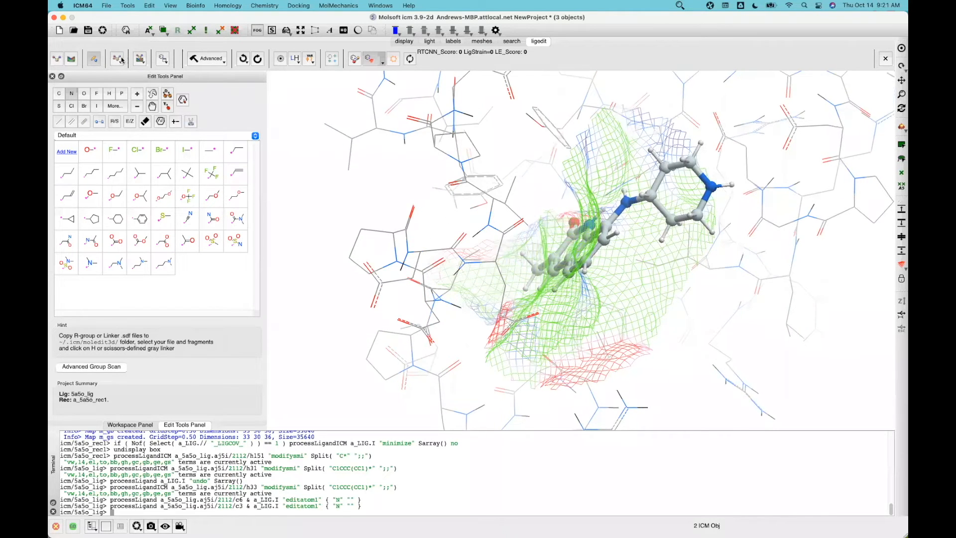
click(678, 5)
click(689, 19)
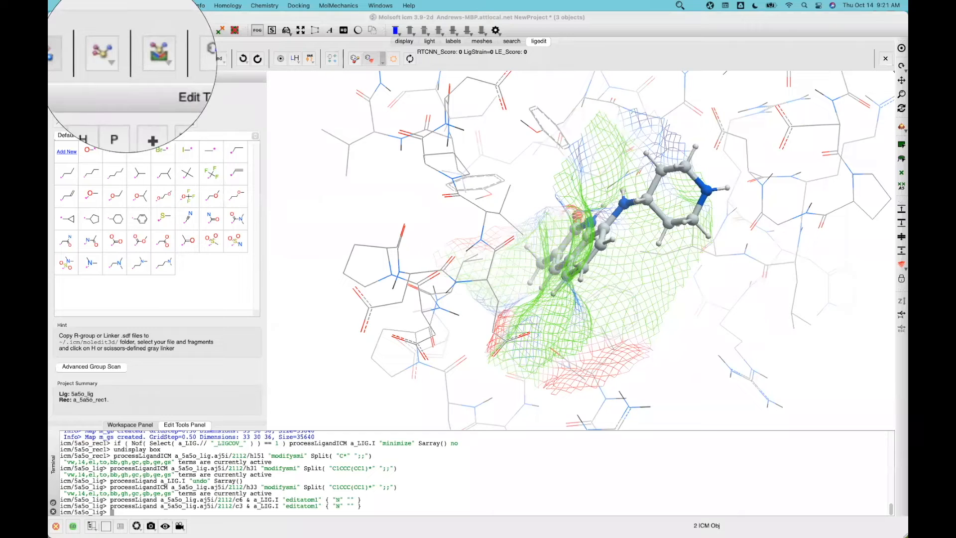
Minimize the edited ligand, reaching RTCNN -21.12, LigStrain 1.19 and LE_Score -10.93
click(329, 145)
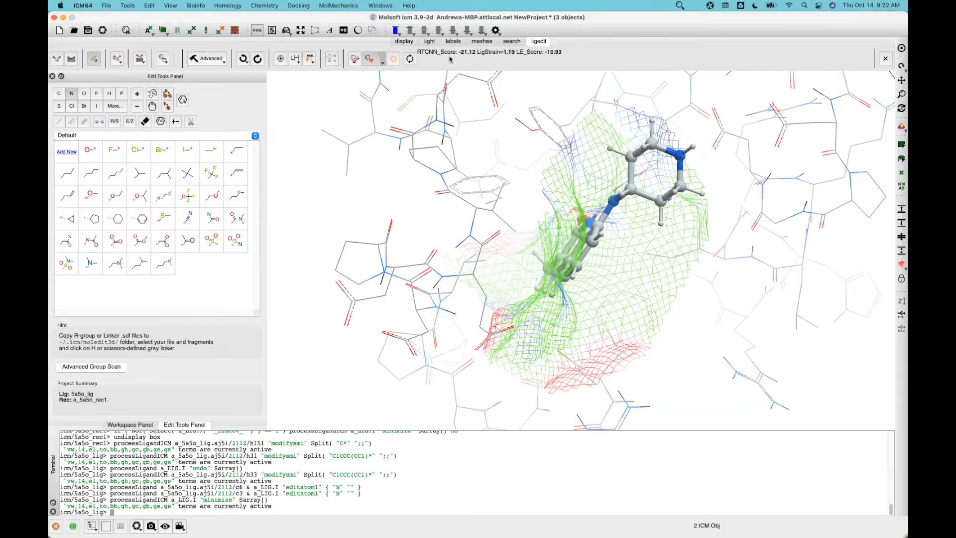
click(681, 5)
click(697, 17)
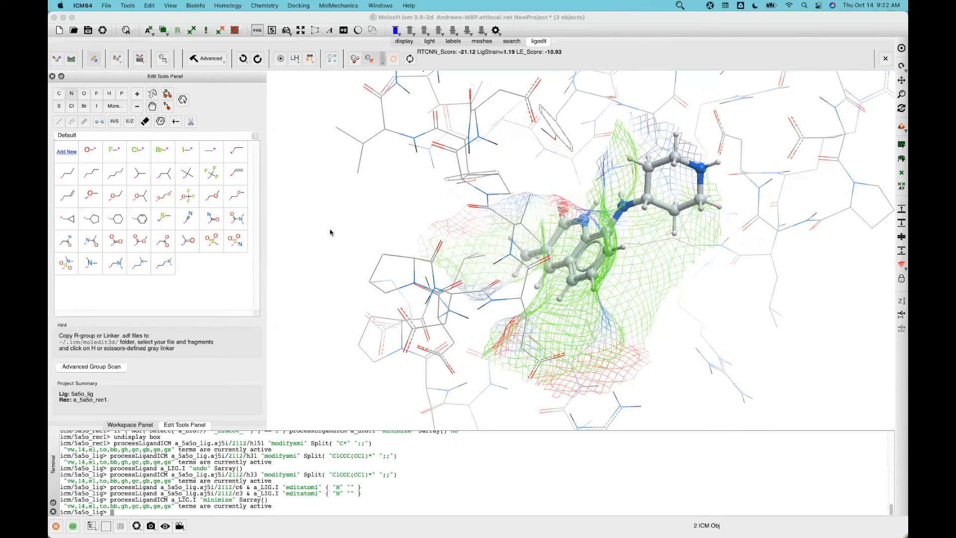
click(369, 210)
drag(379, 181, 402, 184)
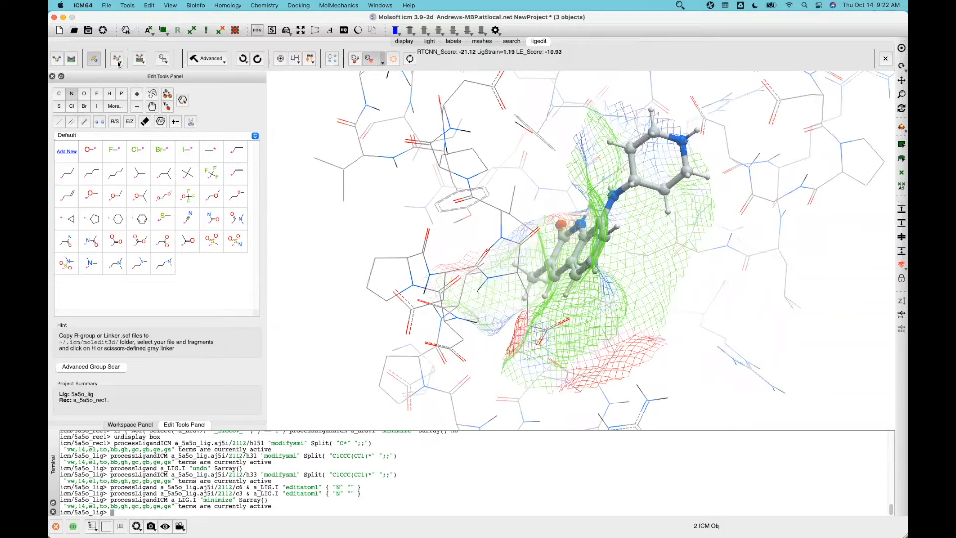
click(680, 6)
click(683, 17)
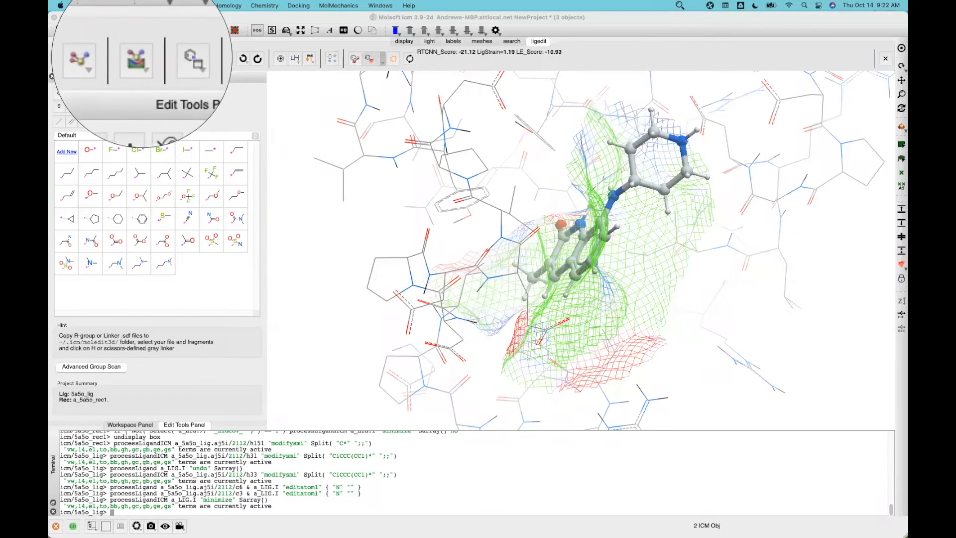
click(142, 59)
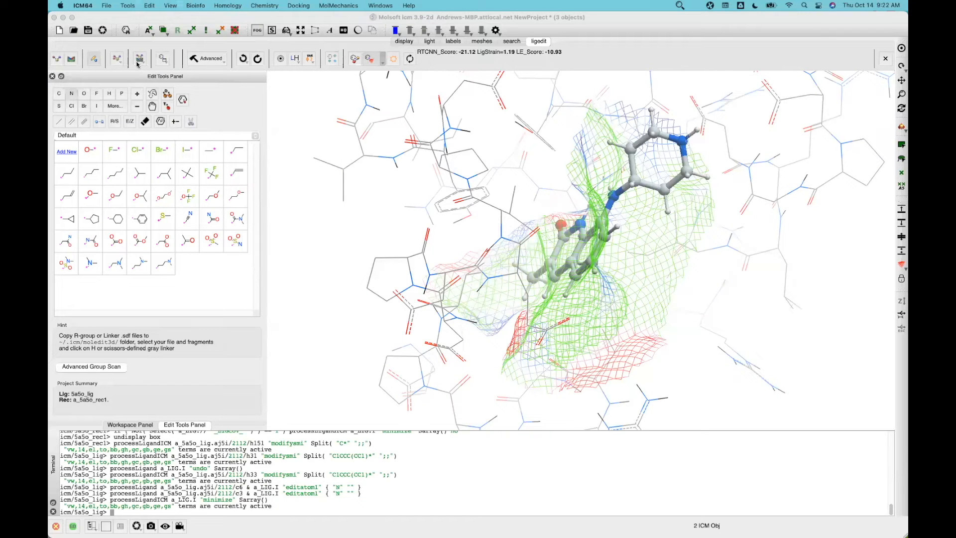
Redock the ligand into a five-pose DOCKCONF table, then undo back to the minimized pose
click(139, 60)
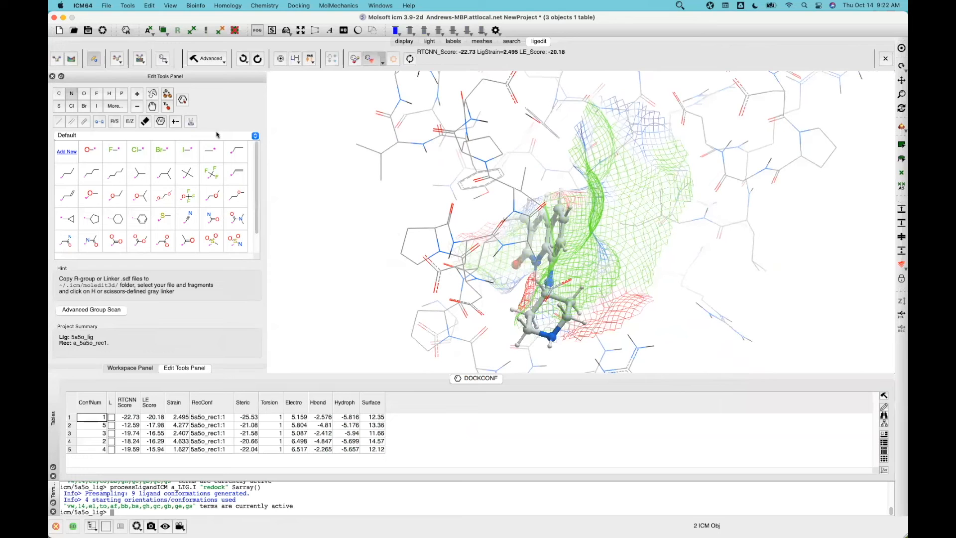
click(244, 59)
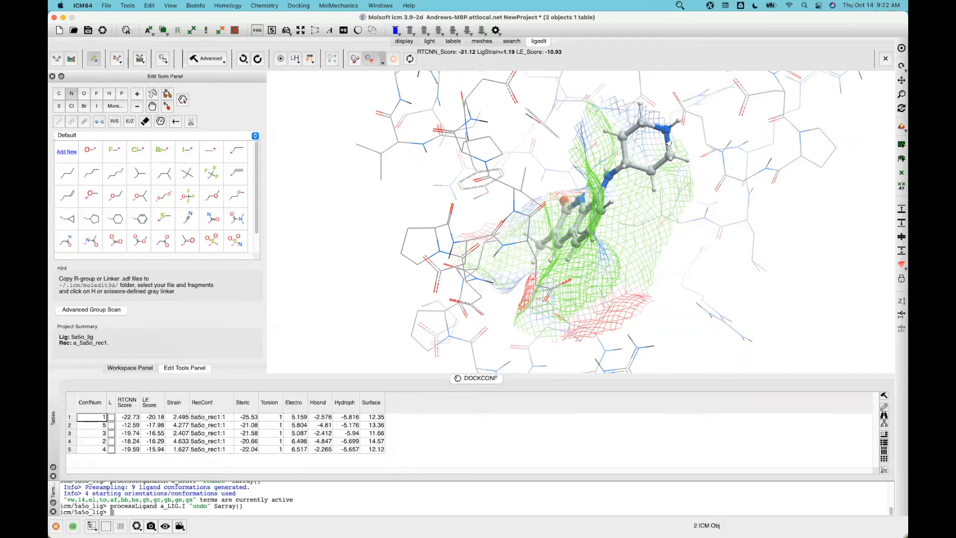
drag(792, 251, 790, 287)
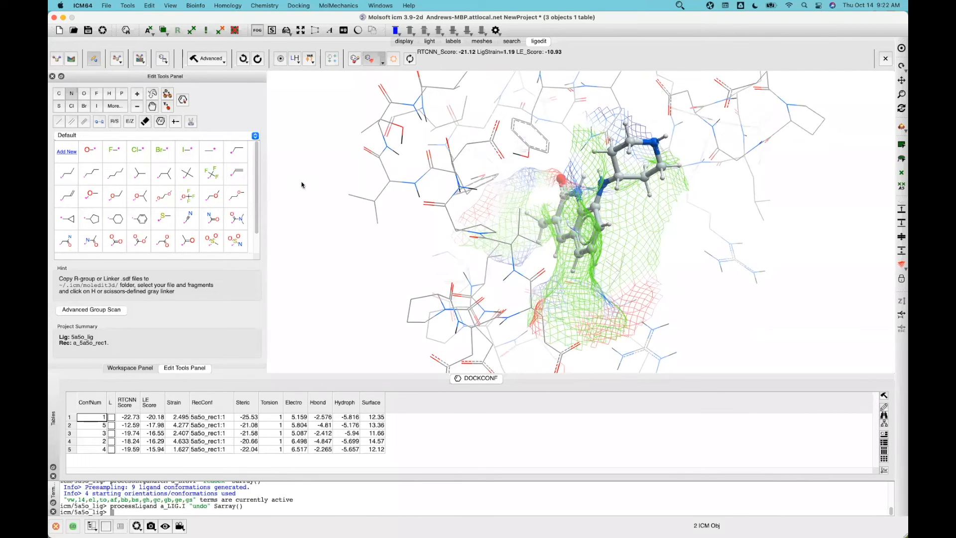
drag(286, 200, 282, 148)
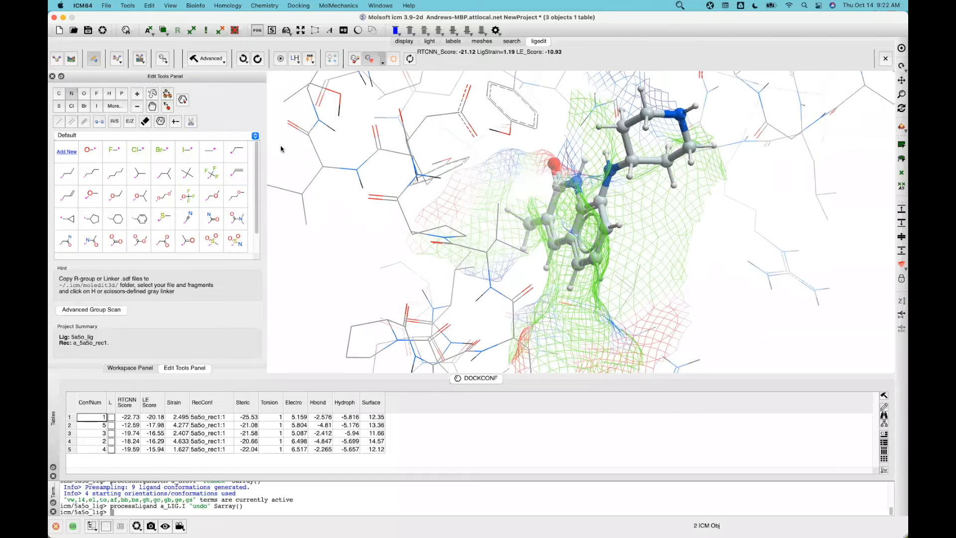
click(680, 5)
click(711, 19)
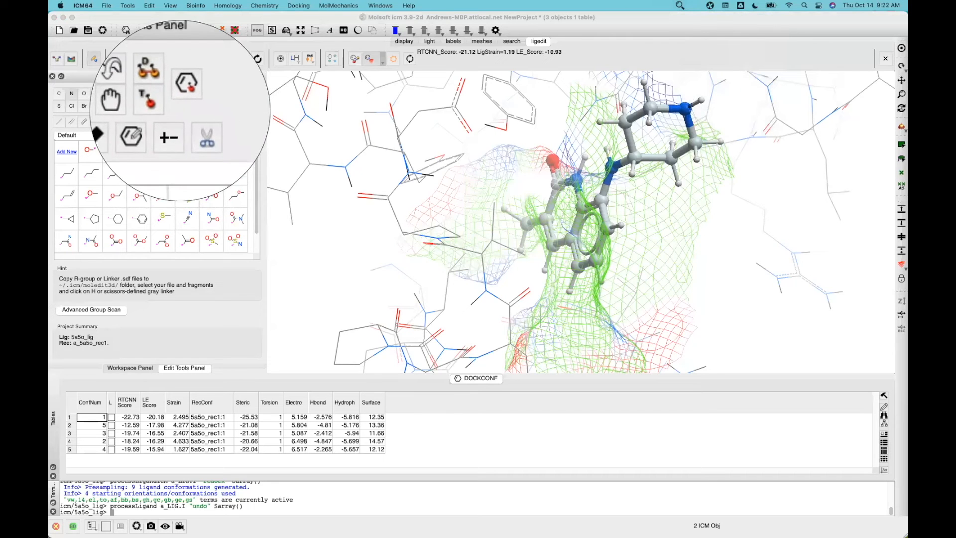
click(180, 111)
Auto-charge the ligand at pH 7.00, protonating the piperidine nitrogen, then view the Advanced commands
click(175, 122)
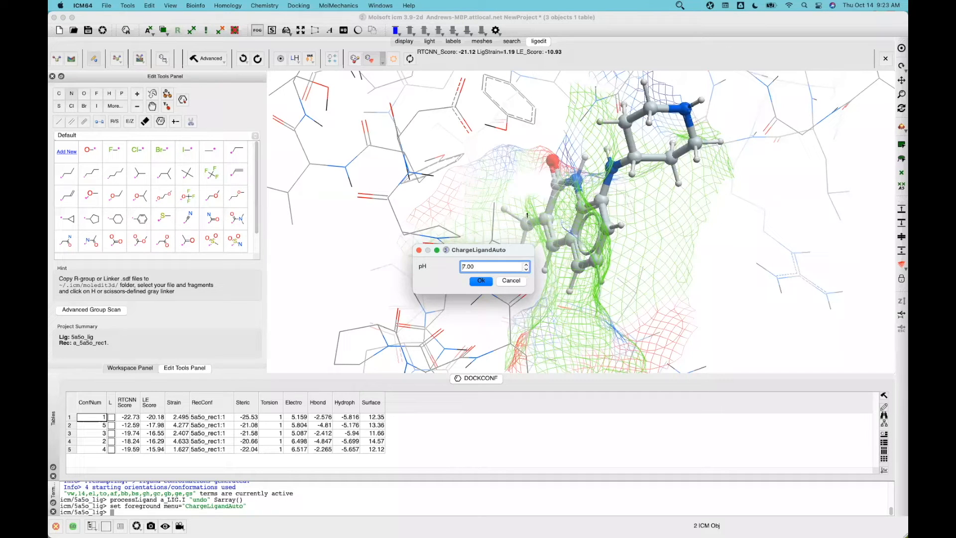
click(481, 282)
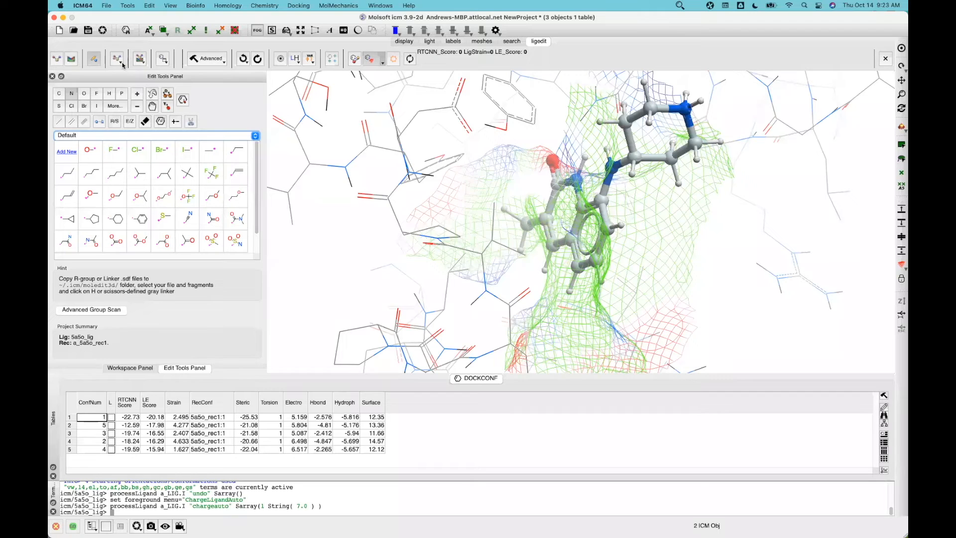
click(202, 60)
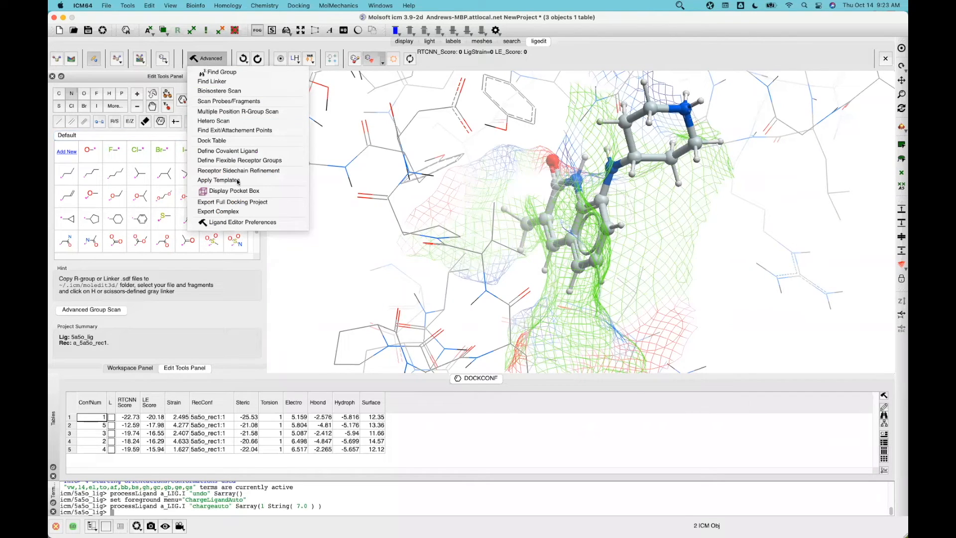
In the Ligand preferences, change docking Thoroughness from 5 to 1 and save
click(247, 223)
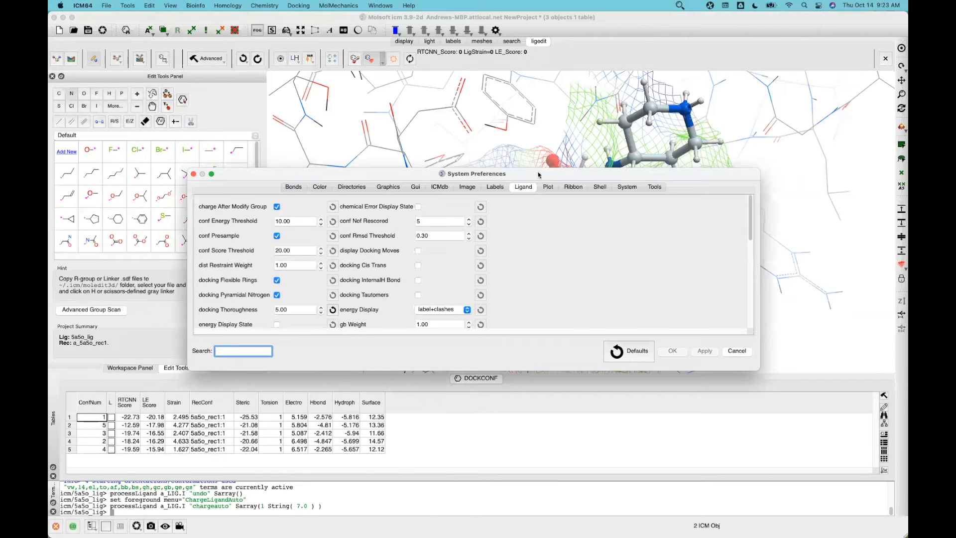
drag(536, 170, 536, 85)
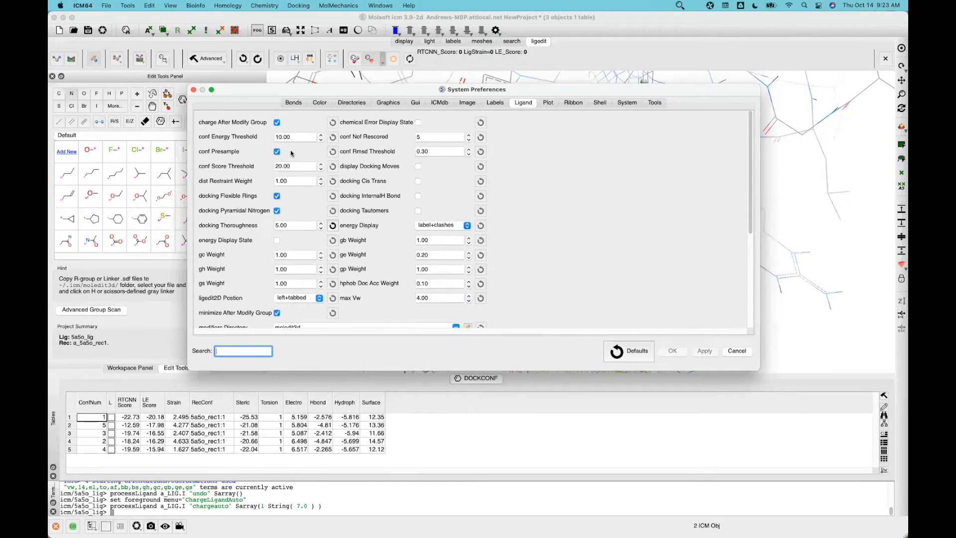
click(277, 225)
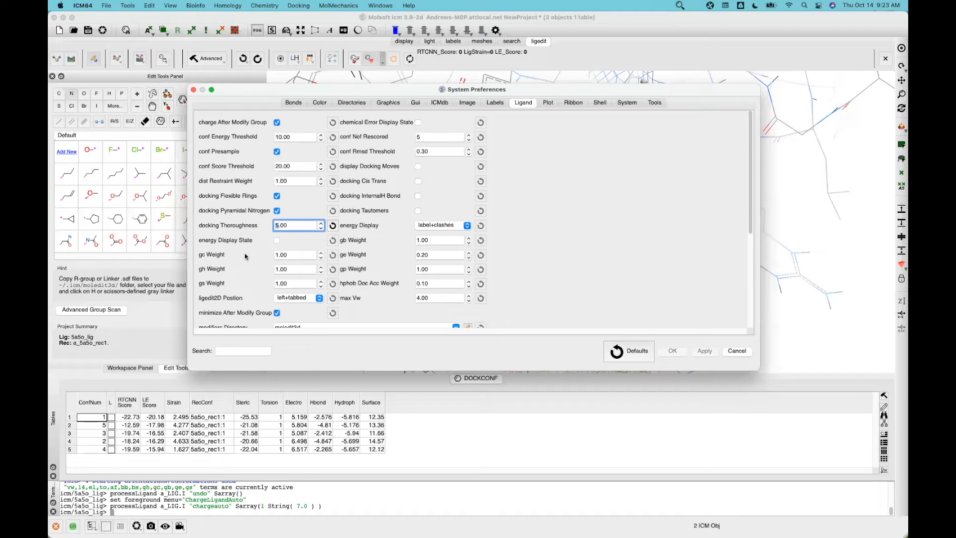
key(Delete)
text(1)
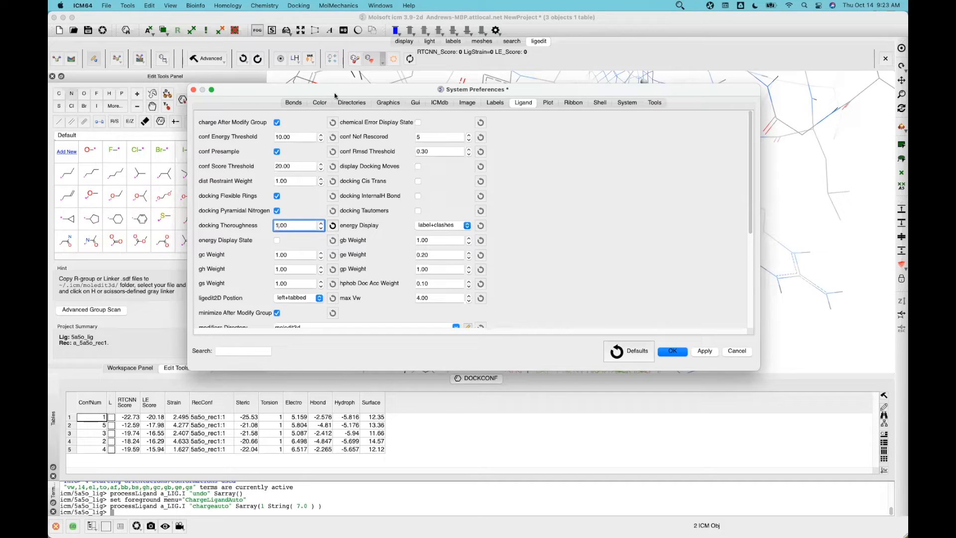
click(425, 138)
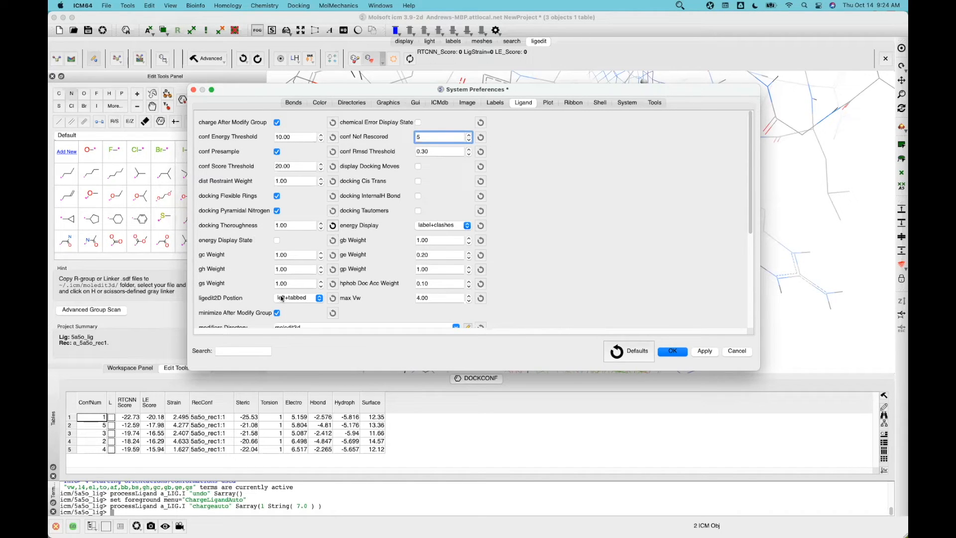
click(672, 352)
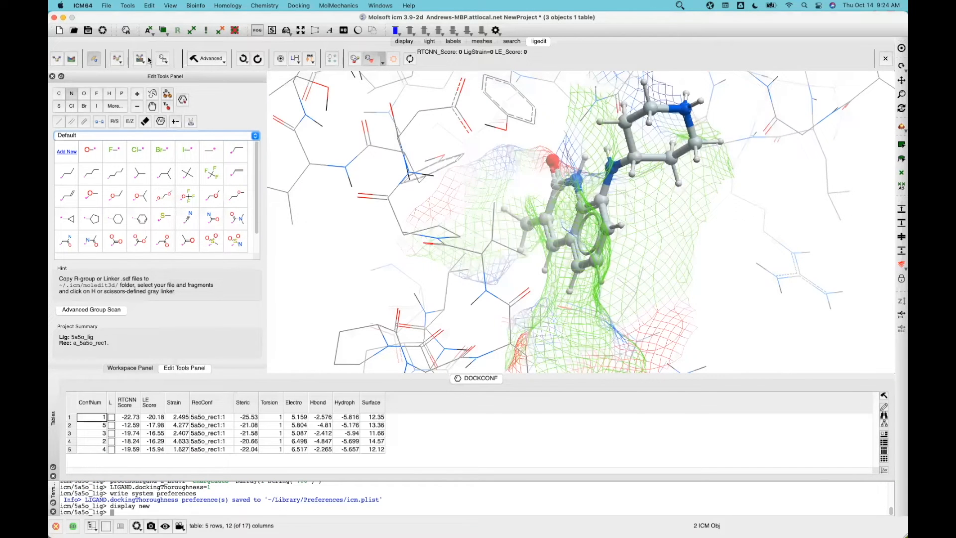
Redock the ligand (two poses, top RTCNN -24.72), show its hydrogen bonds and inspect the pose
click(140, 59)
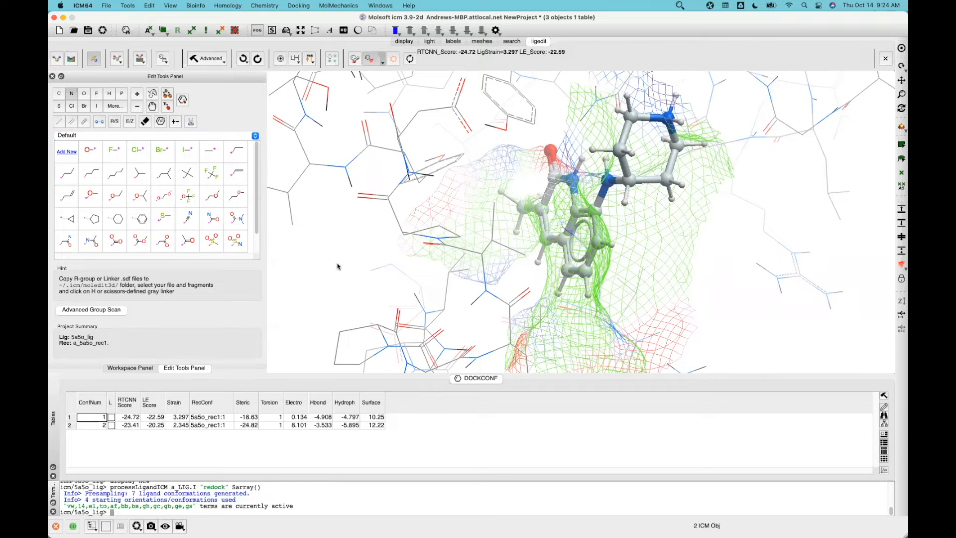
click(353, 60)
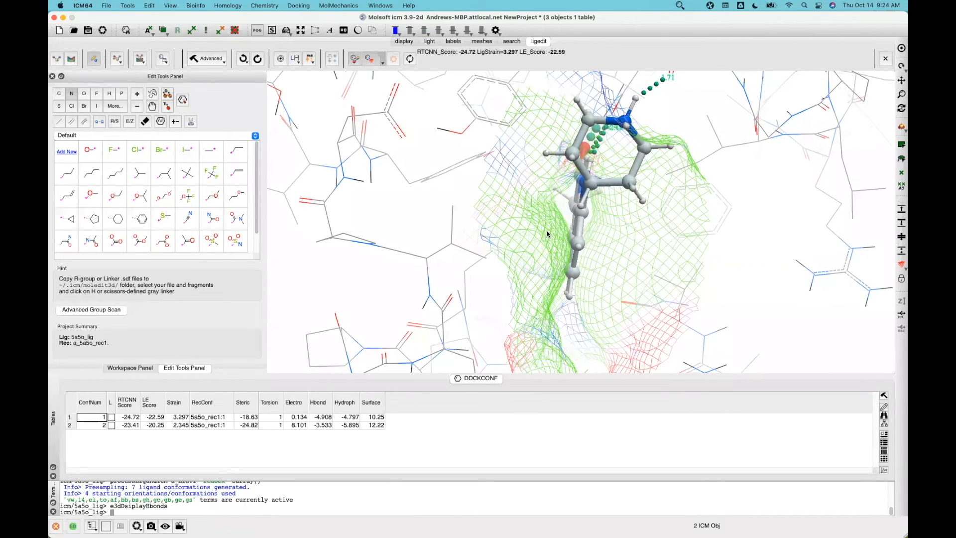
drag(593, 225, 743, 118)
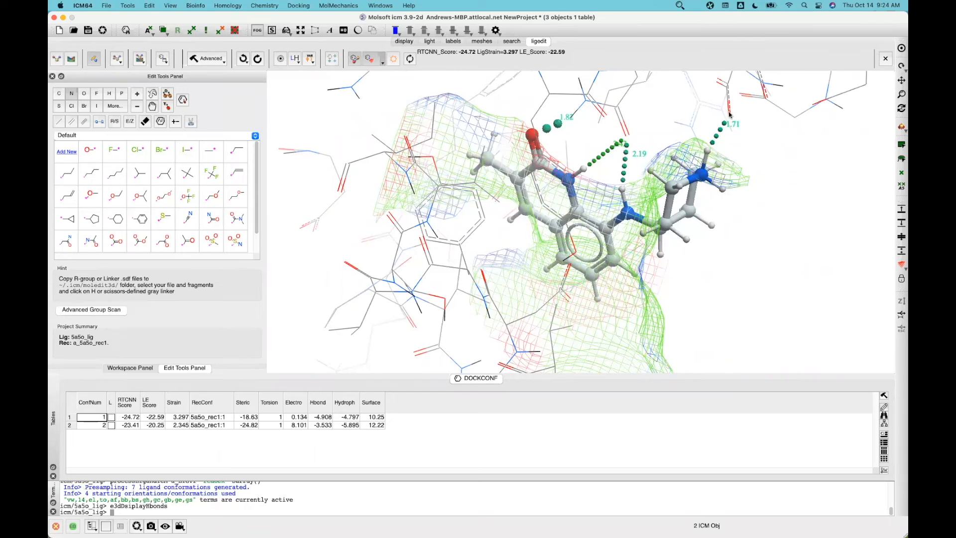
right_click(729, 115)
click(707, 282)
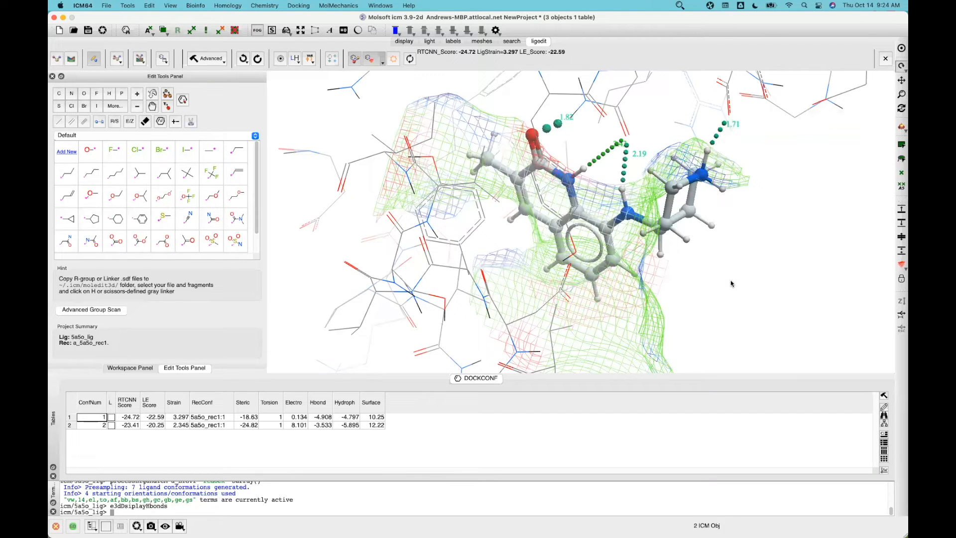
drag(747, 262, 721, 285)
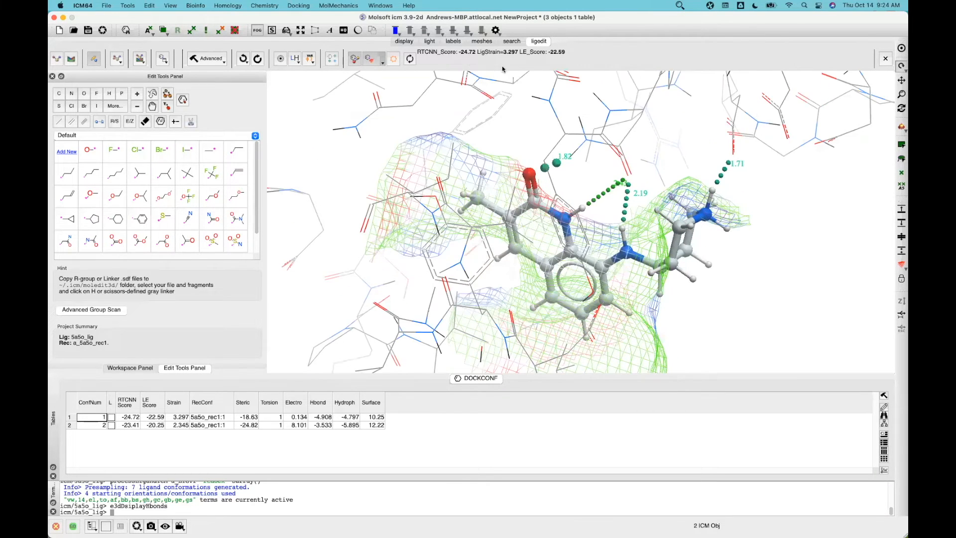
click(681, 6)
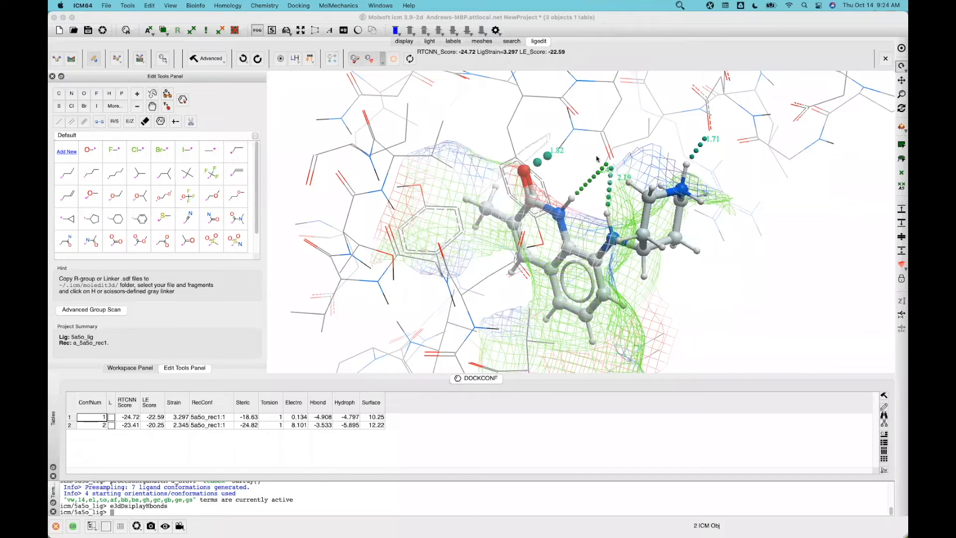
mouse_move(743, 269)
mouse_down()
mouse_move(721, 262)
mouse_move(758, 222)
mouse_move(737, 232)
mouse_move(748, 270)
mouse_move(701, 233)
mouse_move(725, 232)
mouse_move(713, 255)
mouse_move(752, 252)
mouse_move(734, 244)
mouse_move(711, 258)
mouse_move(727, 255)
mouse_move(727, 241)
mouse_move(723, 249)
mouse_move(668, 234)
mouse_move(705, 224)
mouse_move(721, 256)
mouse_move(738, 252)
mouse_move(730, 239)
mouse_move(751, 246)
mouse_move(739, 250)
mouse_up()
click(382, 64)
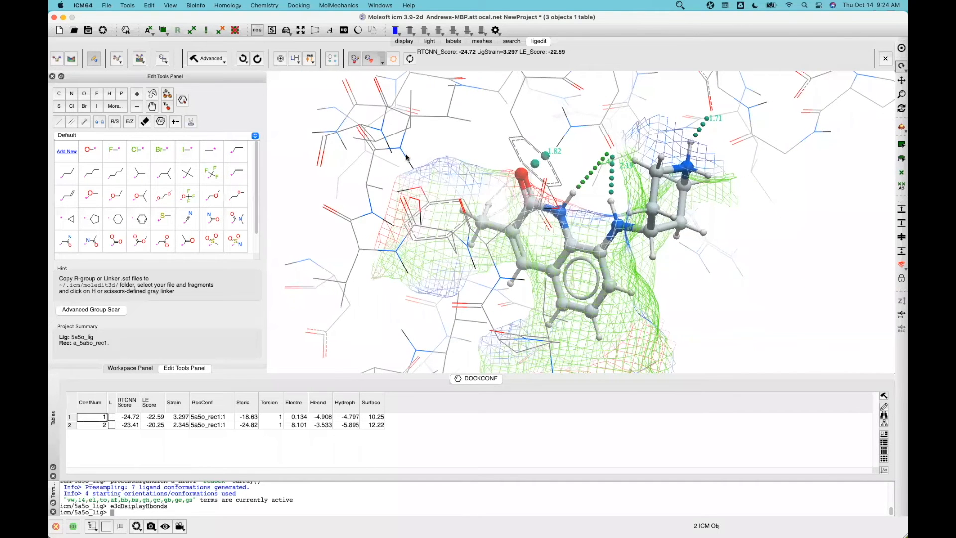
Delete the Ligand Pocket Surface mesh and rotate the complex to view the docked pose
click(400, 105)
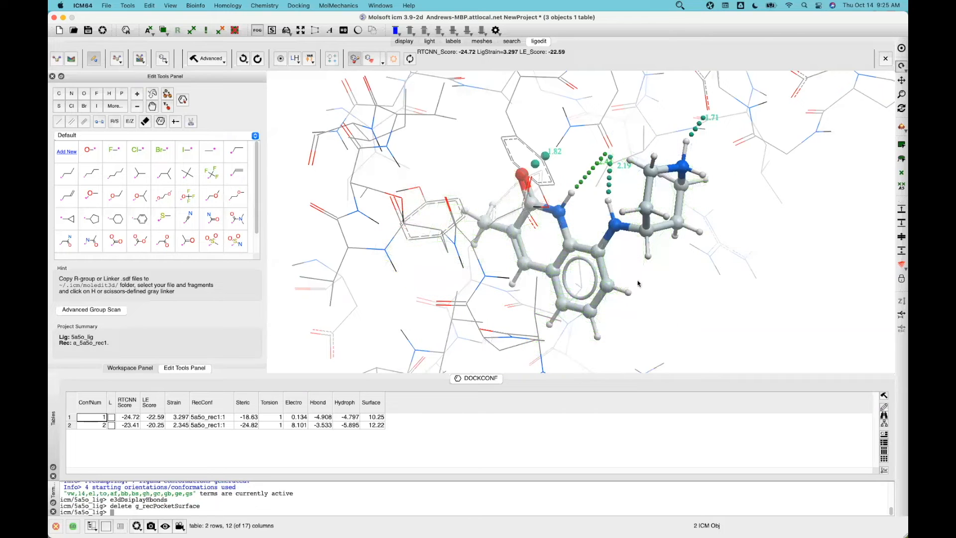
mouse_move(642, 275)
mouse_down()
mouse_move(656, 278)
mouse_move(640, 273)
mouse_up()
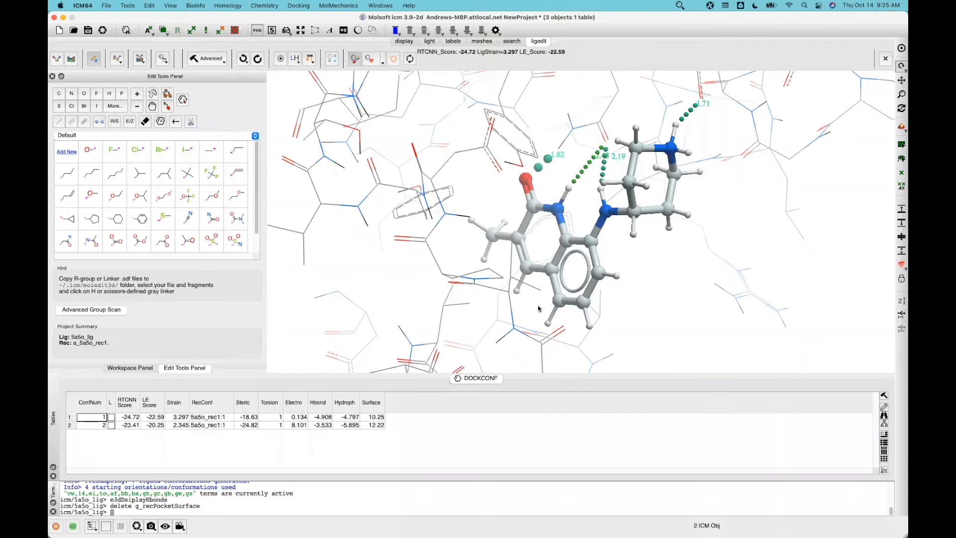
drag(636, 255, 422, 239)
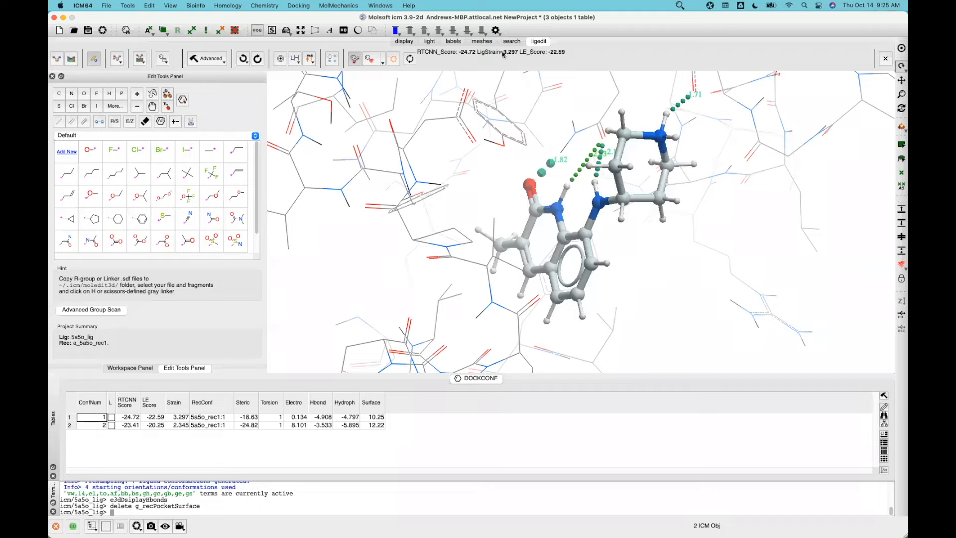
Choose the position-restraint constraint tool in Edit Tools
click(678, 6)
click(680, 18)
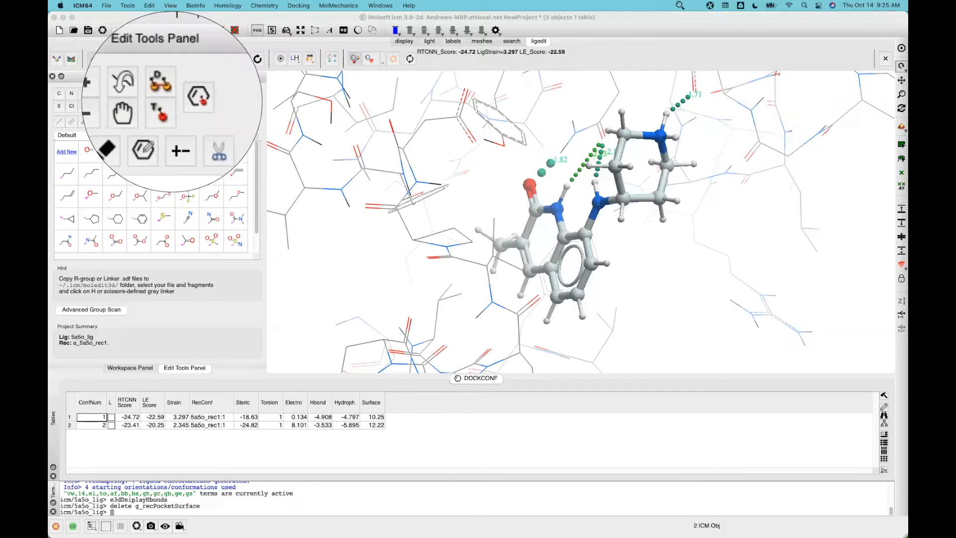
click(172, 102)
click(167, 107)
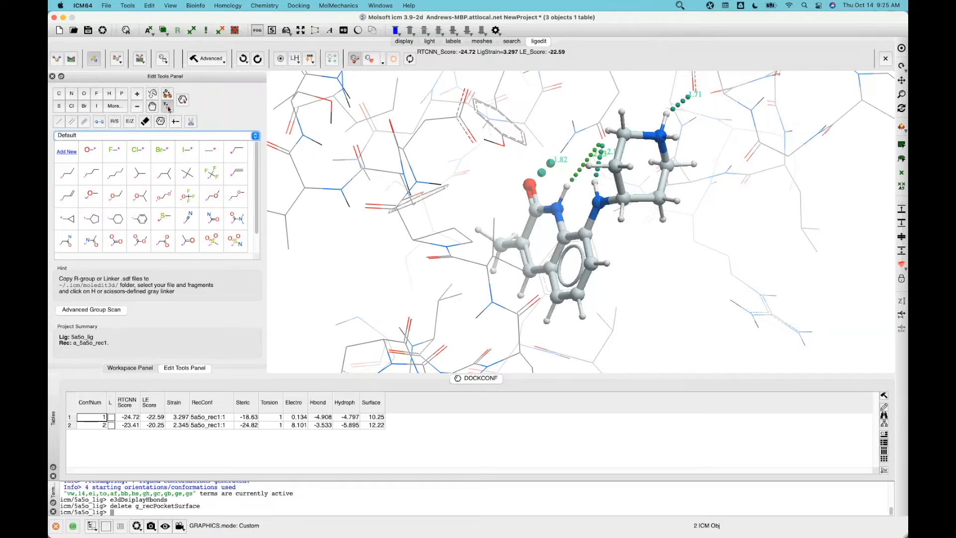
Add position restraints on ligand atoms c20, n18, c17, c05, c06 and c08
click(531, 215)
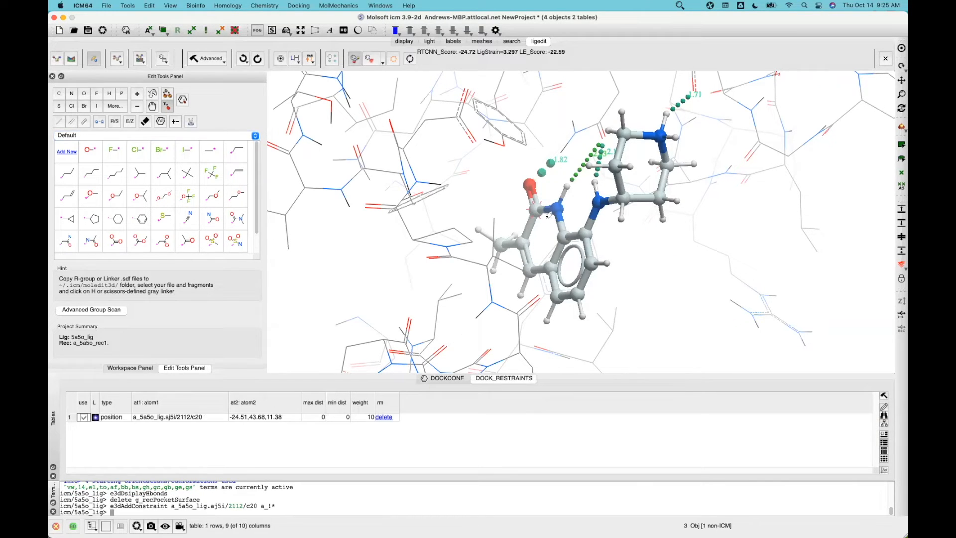
click(556, 215)
click(552, 244)
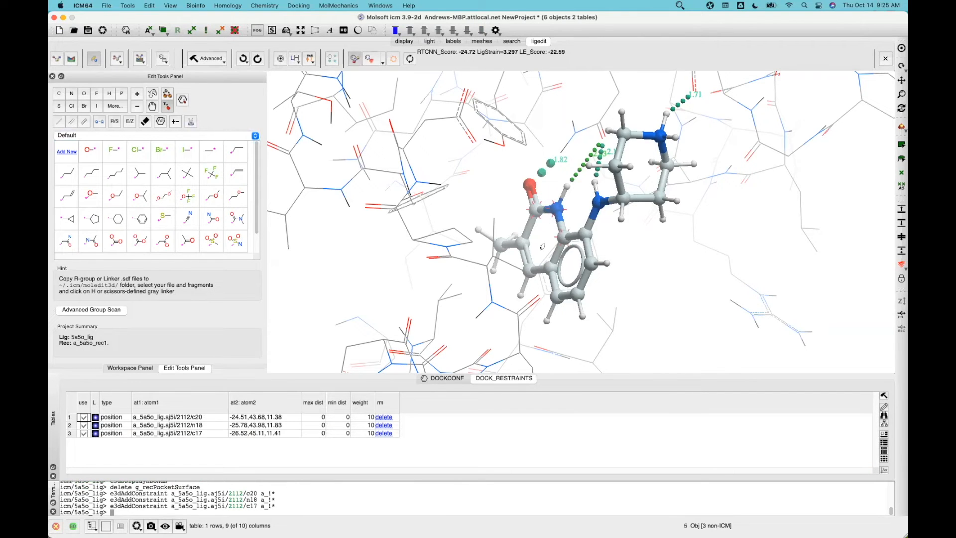
click(517, 247)
click(527, 270)
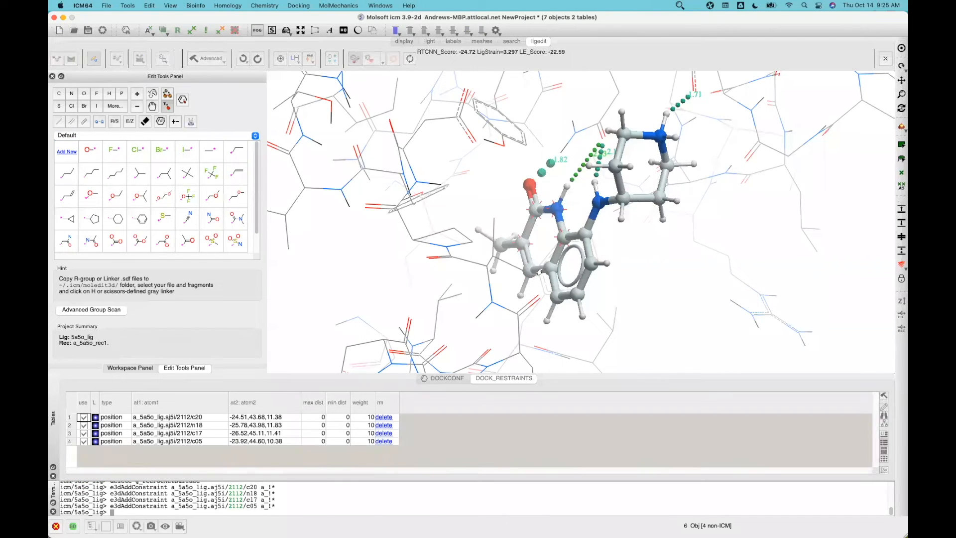
click(551, 275)
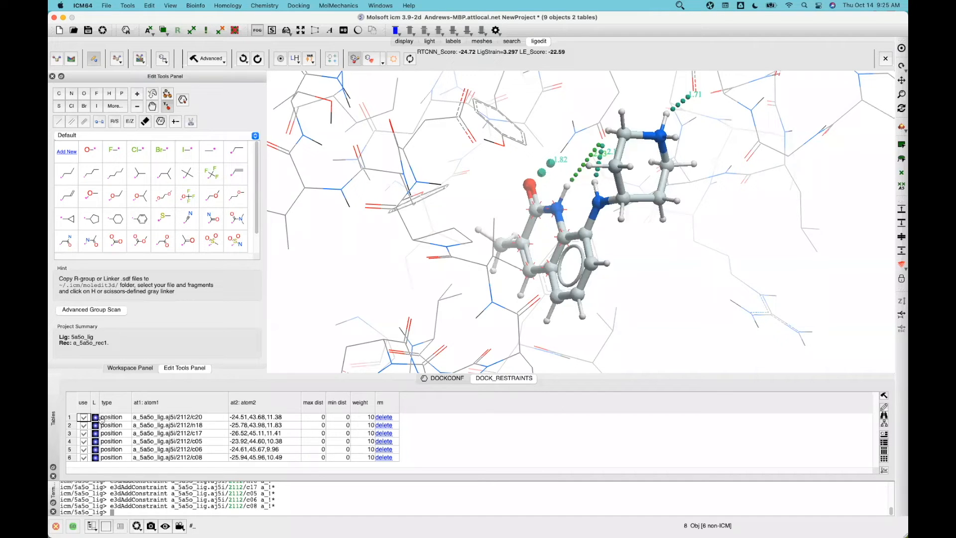
Toggle the first restraint off and back on, then hide the command terminal
click(84, 418)
click(84, 418)
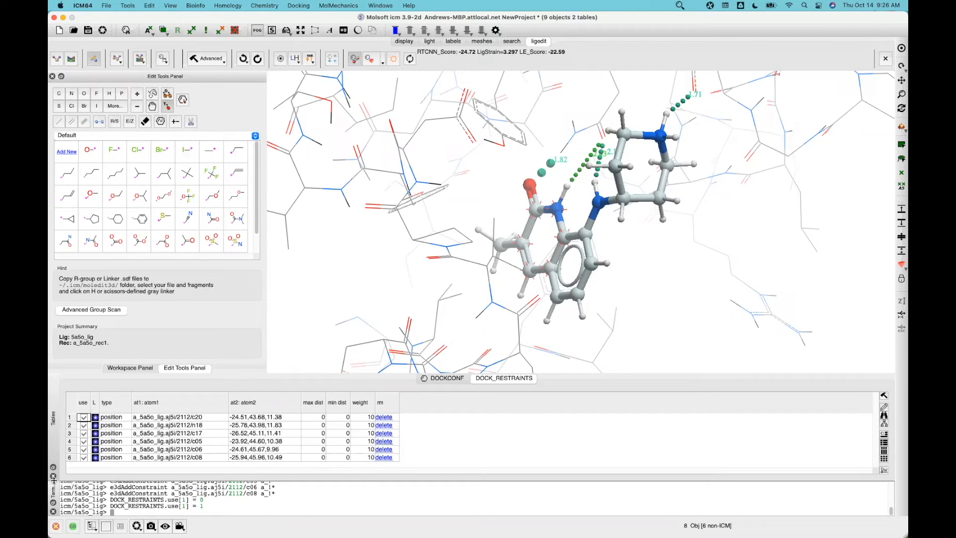
click(53, 512)
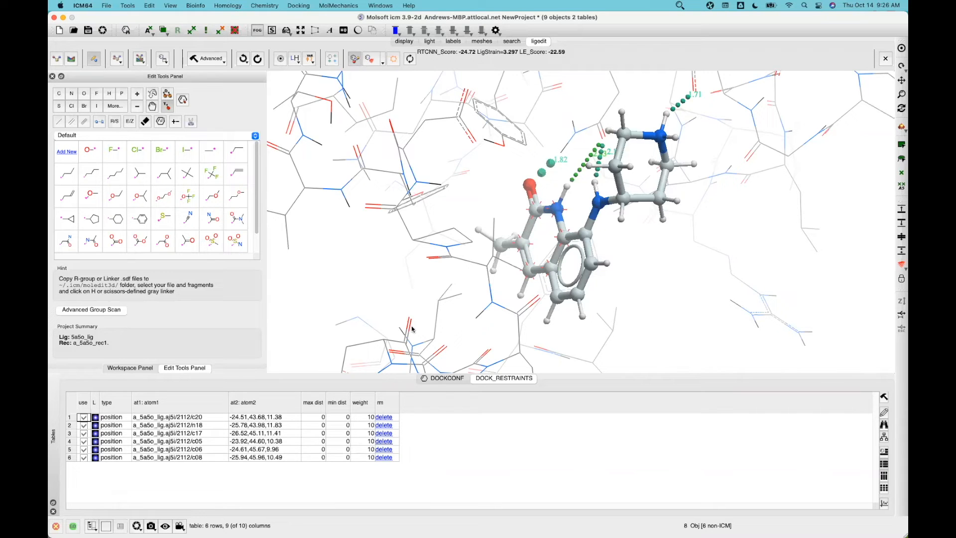
click(95, 417)
drag(652, 287, 652, 309)
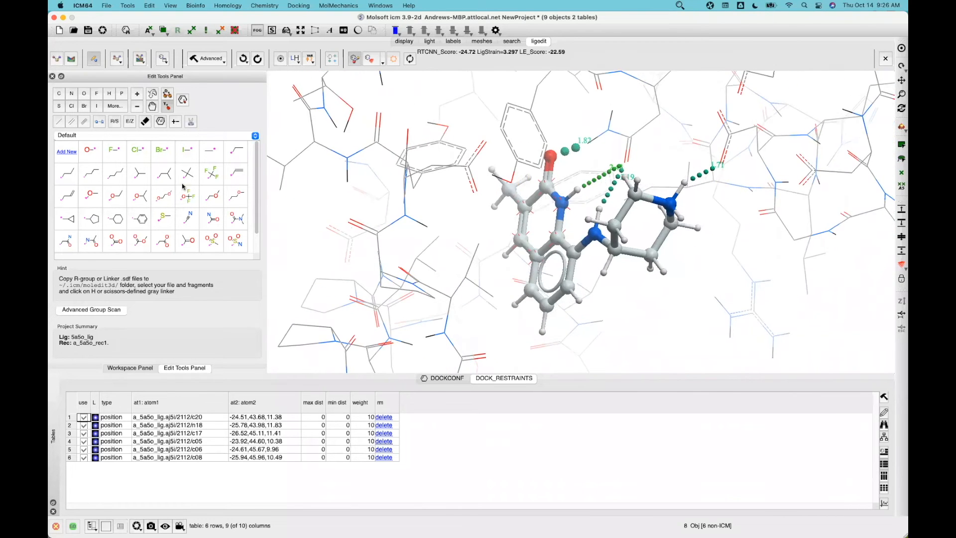
click(680, 6)
key(Return)
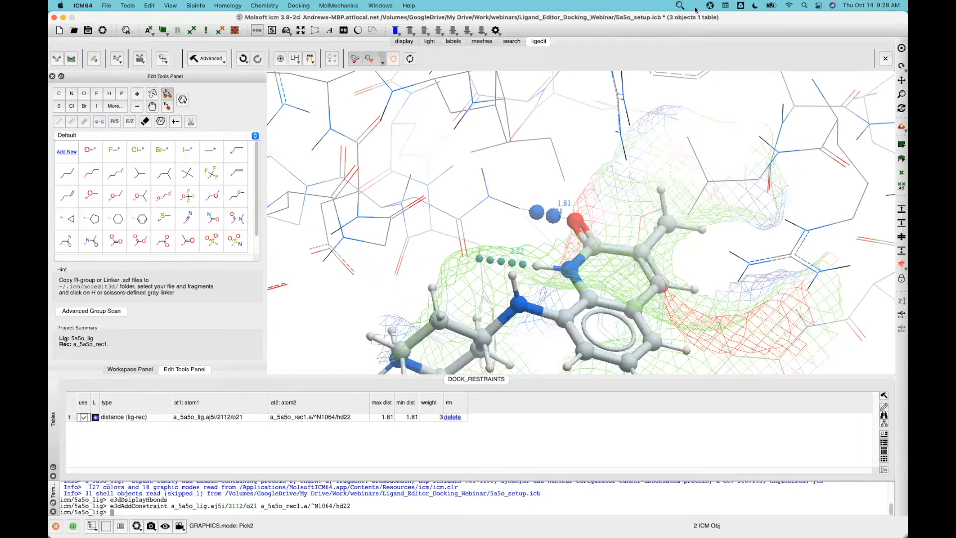
Change the distance restraint's max dist from 1.81 to 2.1 in DOCK_RESTRAINTS
click(680, 6)
click(684, 19)
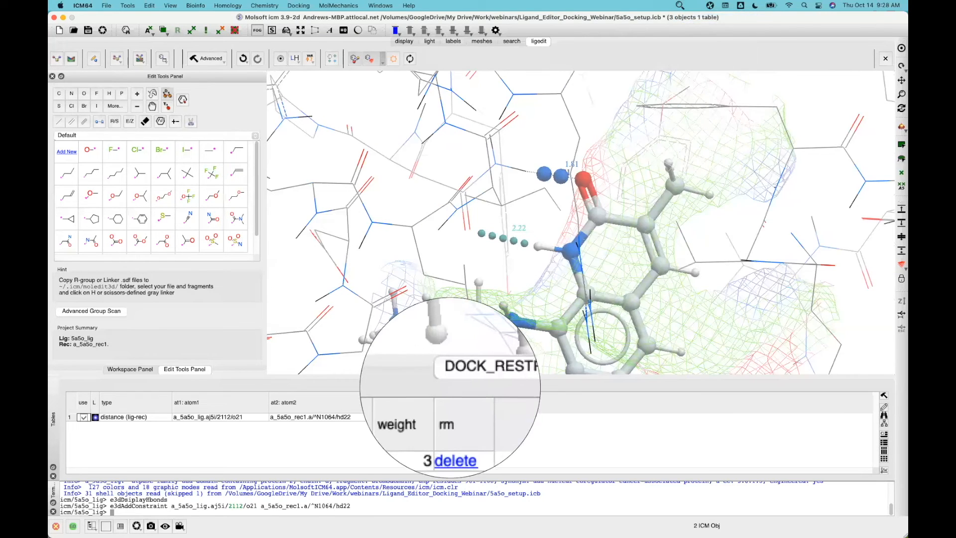
key(Escape)
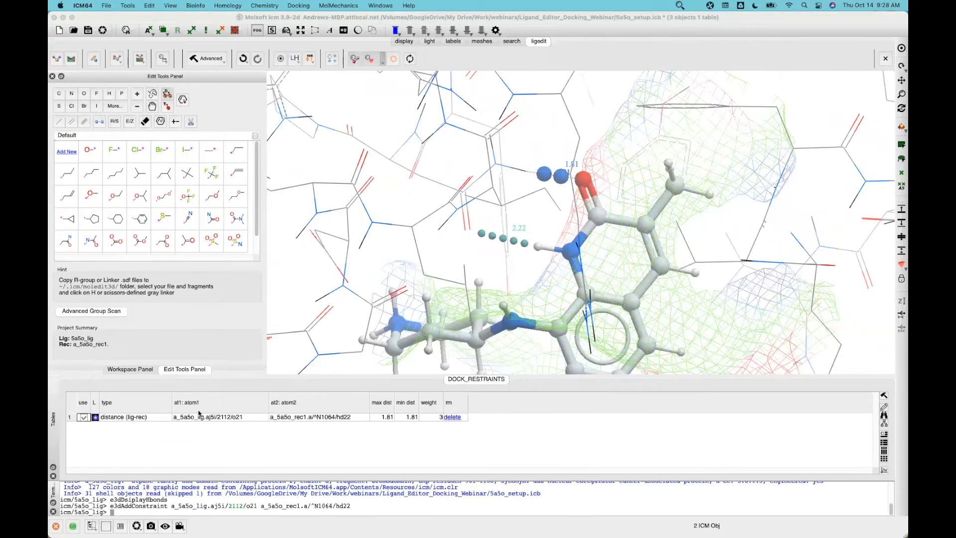
double_click(377, 417)
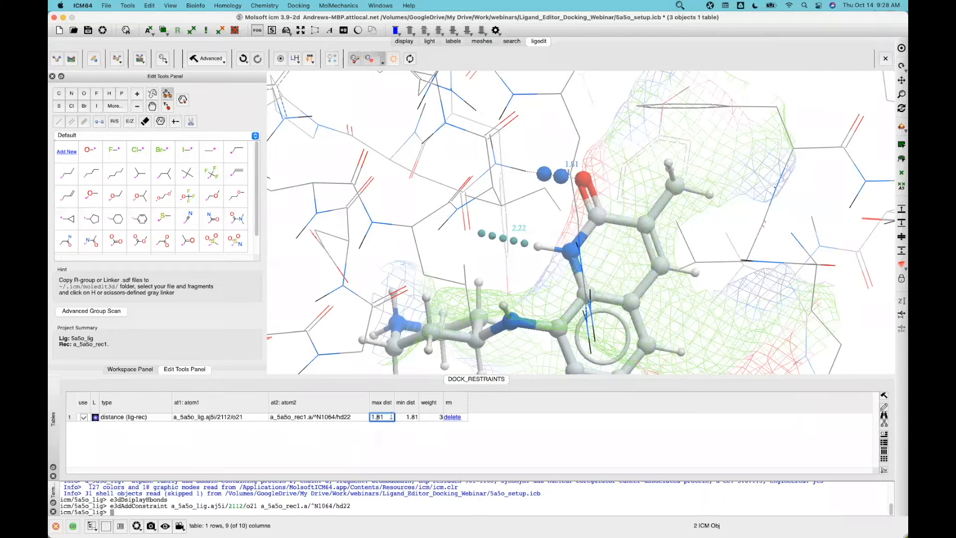
drag(373, 416, 369, 416)
text(2)
key(BackSpace)
key(Return)
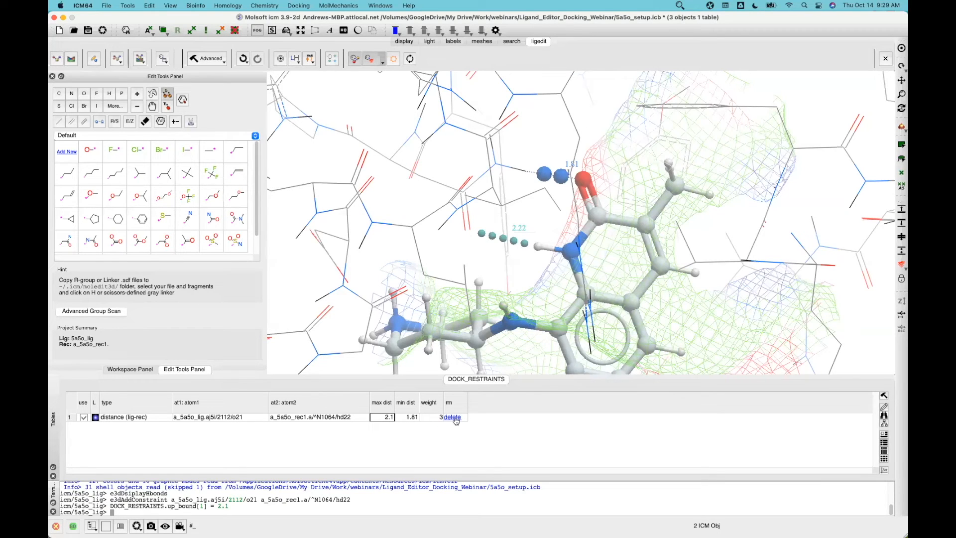
Toggle the distance restraint's use checkbox to switch it off
click(84, 417)
click(83, 418)
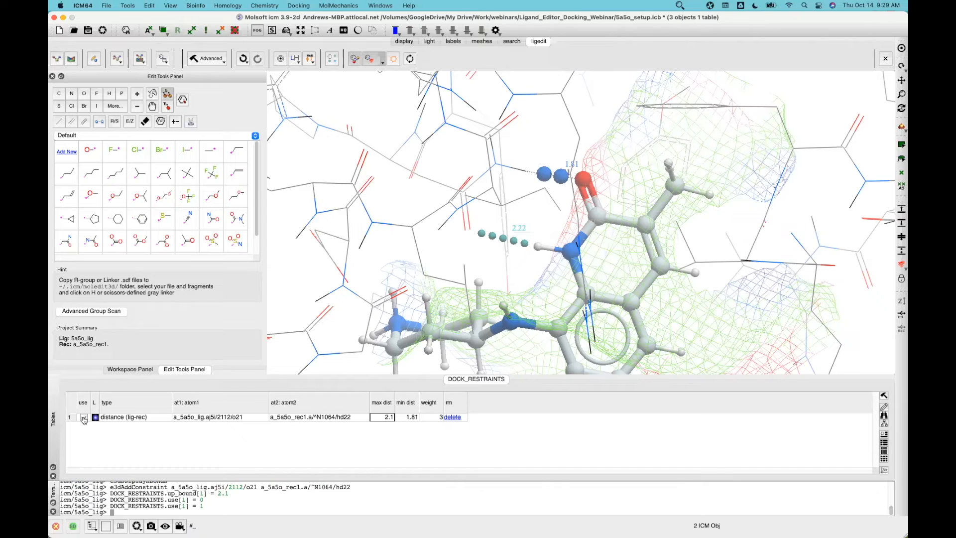
click(83, 417)
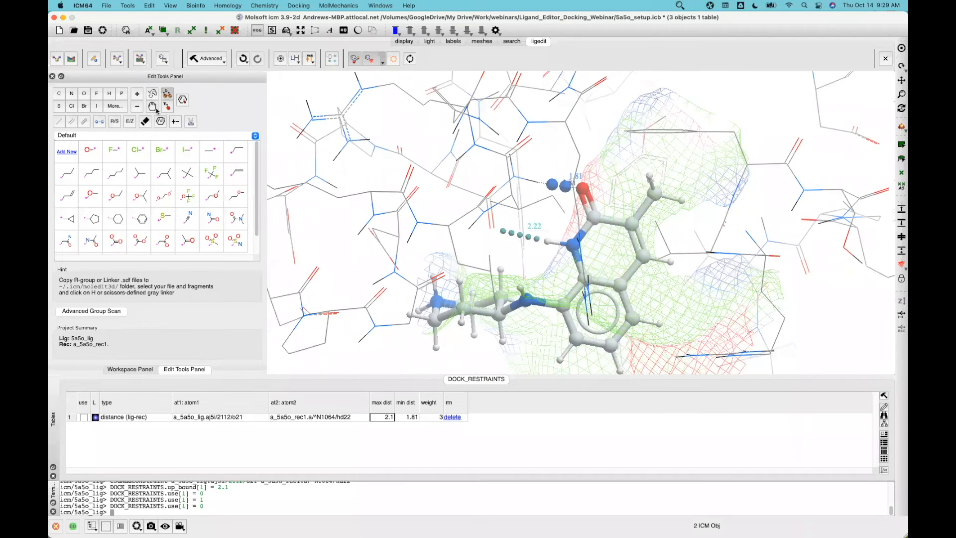
In the workspace tree, display the crystal aj5i ligand of 5a5o in colour
click(123, 370)
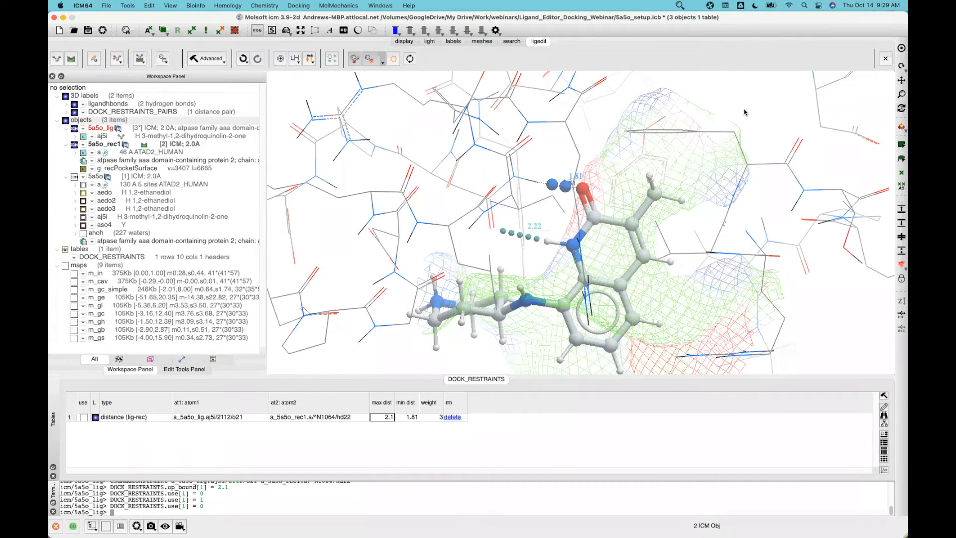
scroll(732, 124, down, 2)
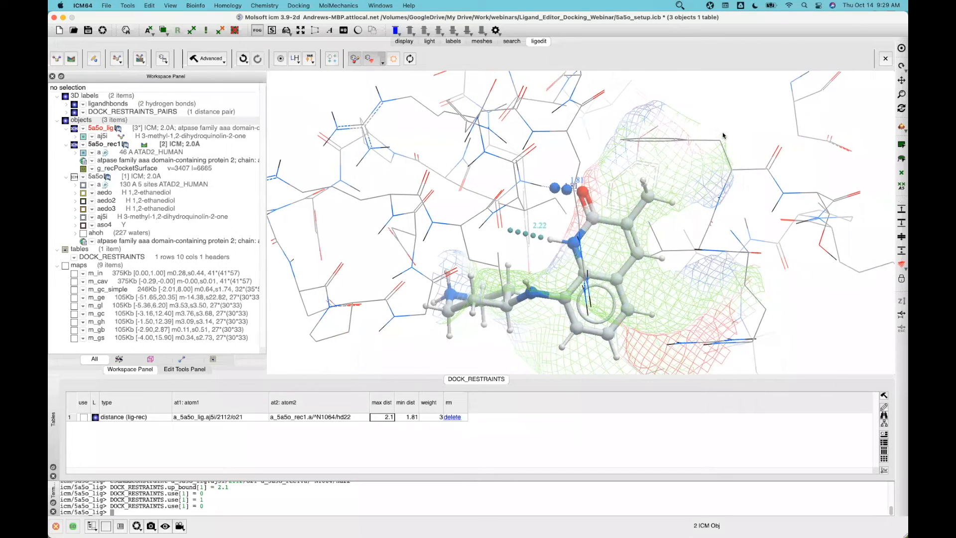
scroll(720, 122, down, 1)
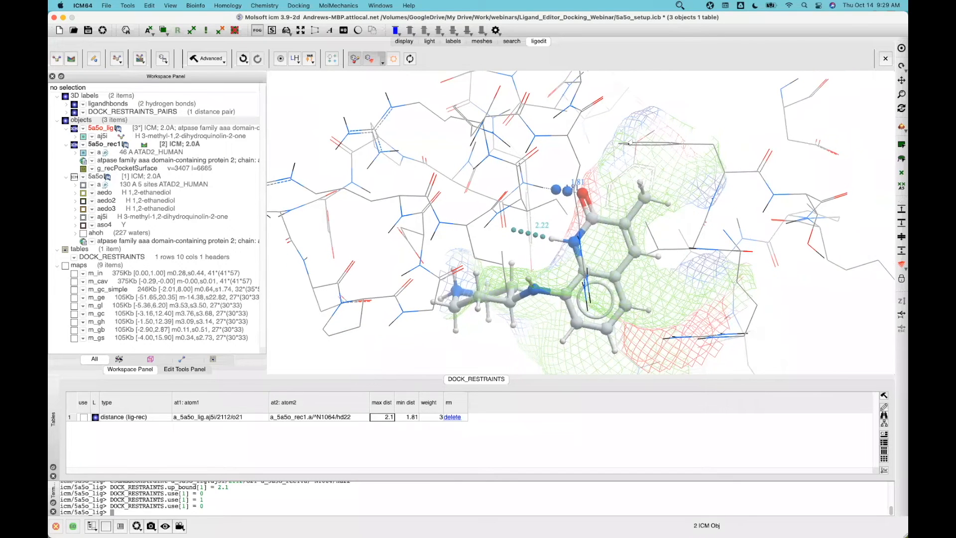
click(84, 220)
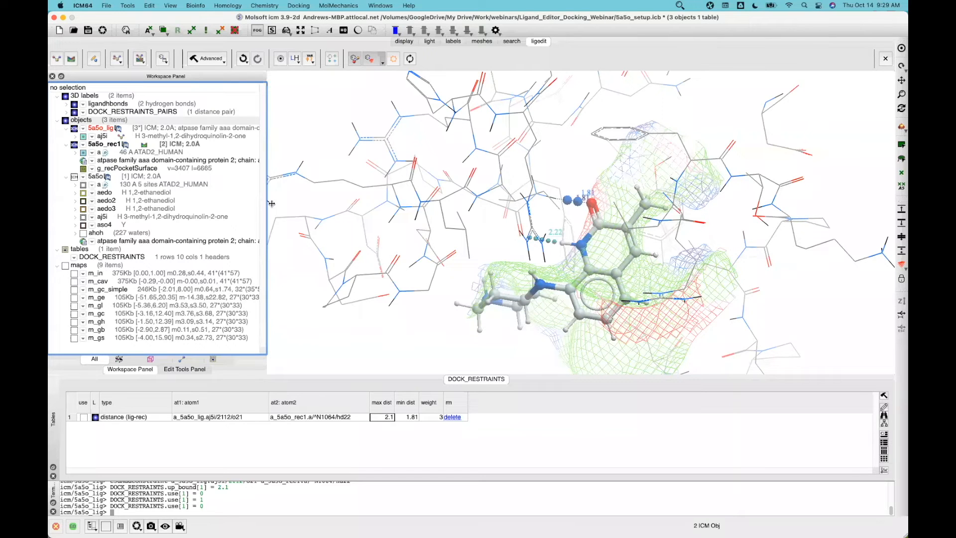
click(84, 220)
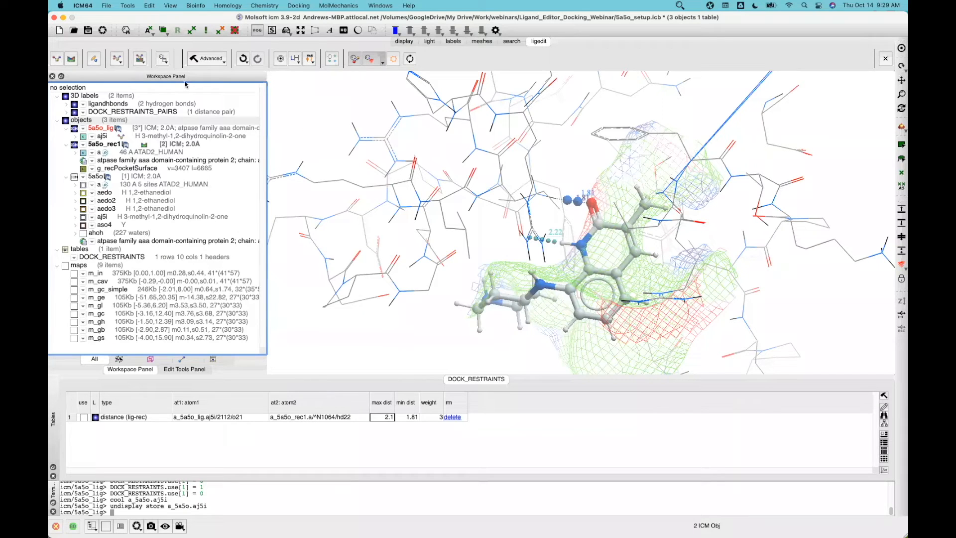
Turn off wire display for the selected objects and hide the 5a5o_lig docking ligand
drag(636, 128, 835, 235)
click(404, 41)
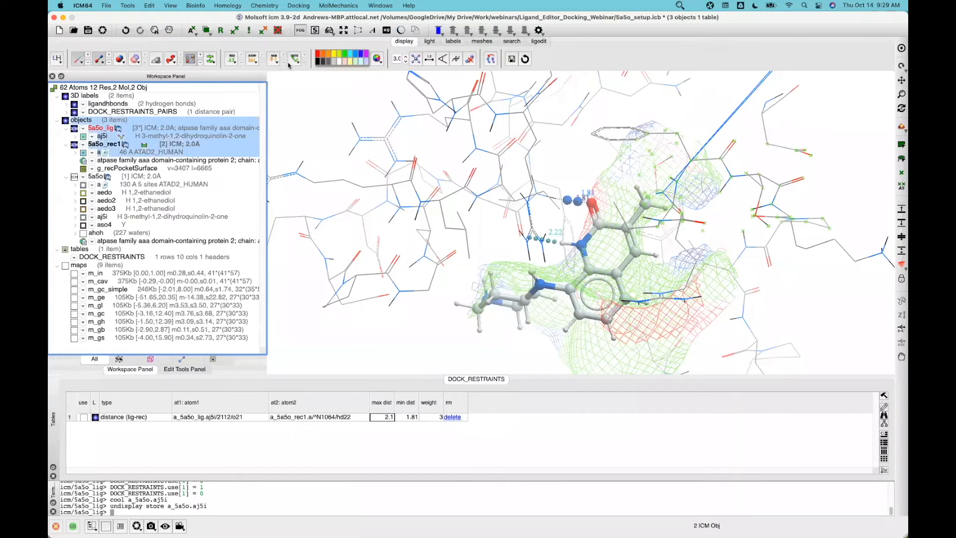
click(79, 61)
click(84, 219)
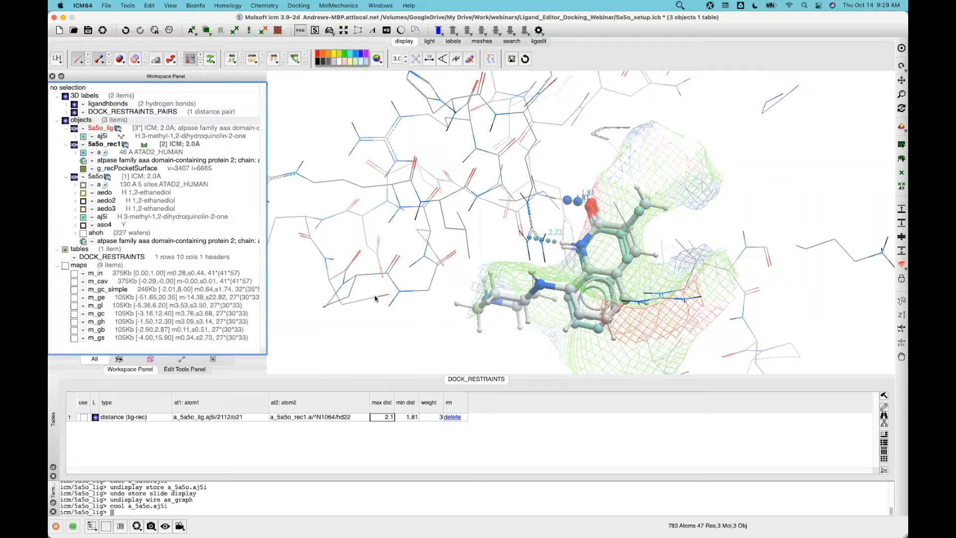
click(74, 128)
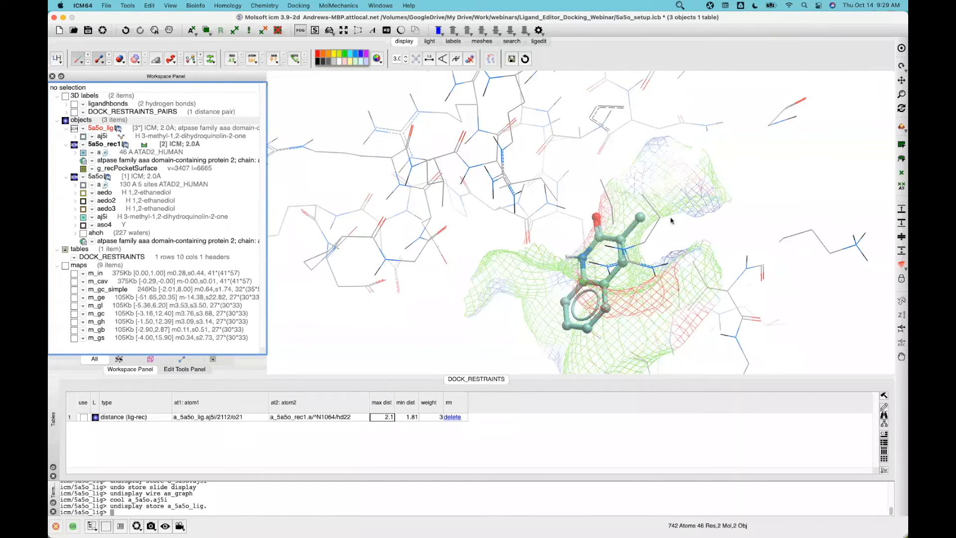
Move the aj5i ligand out of 5a5o into a new object and rename it 'template'
right_click(111, 219)
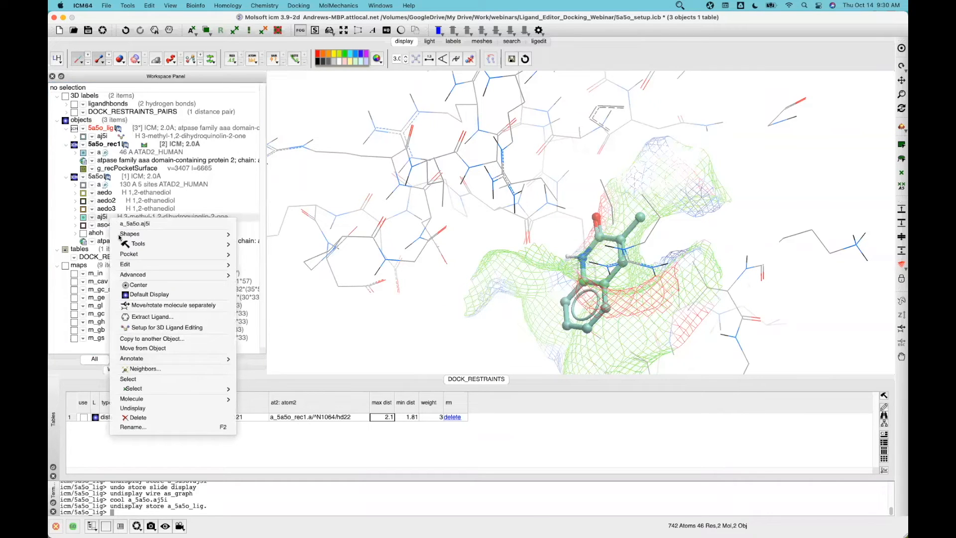
click(144, 348)
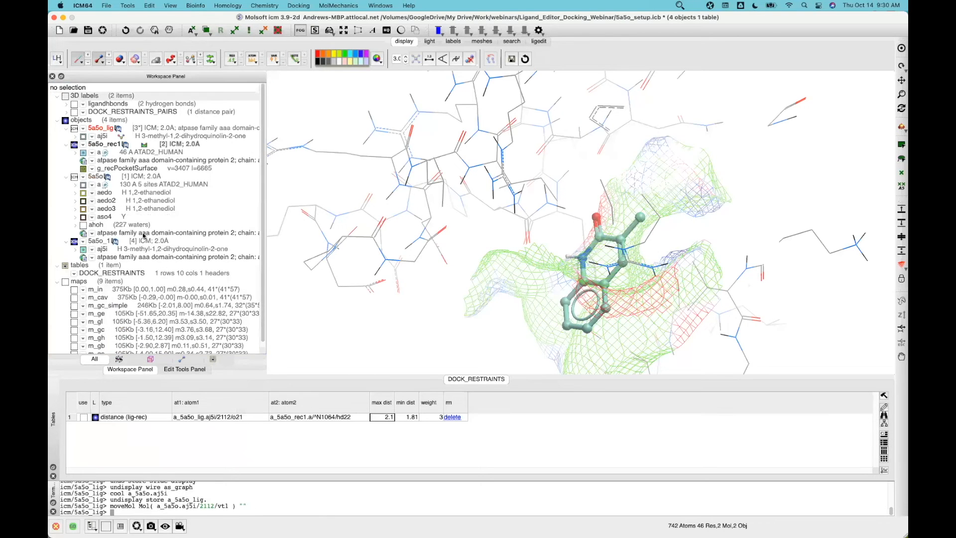
right_click(101, 242)
click(122, 450)
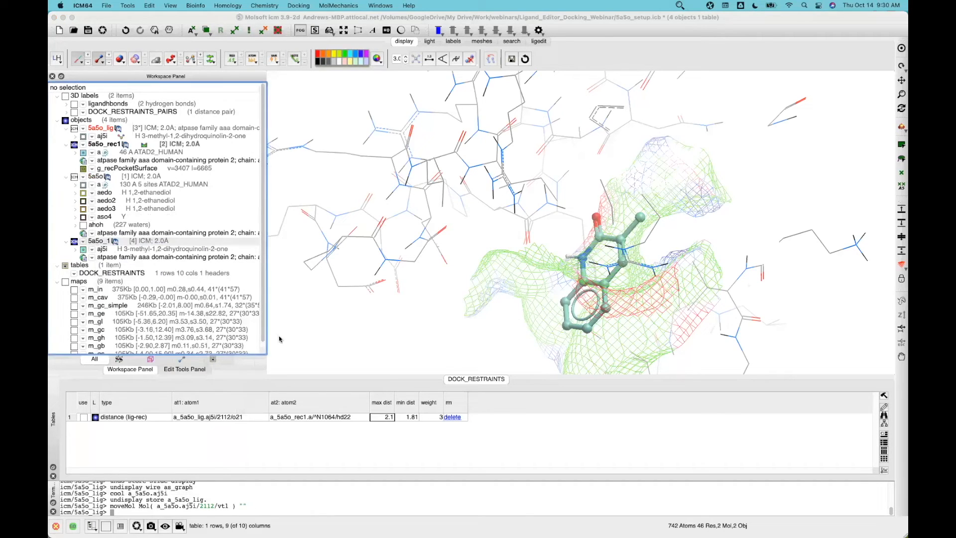
text(templ)
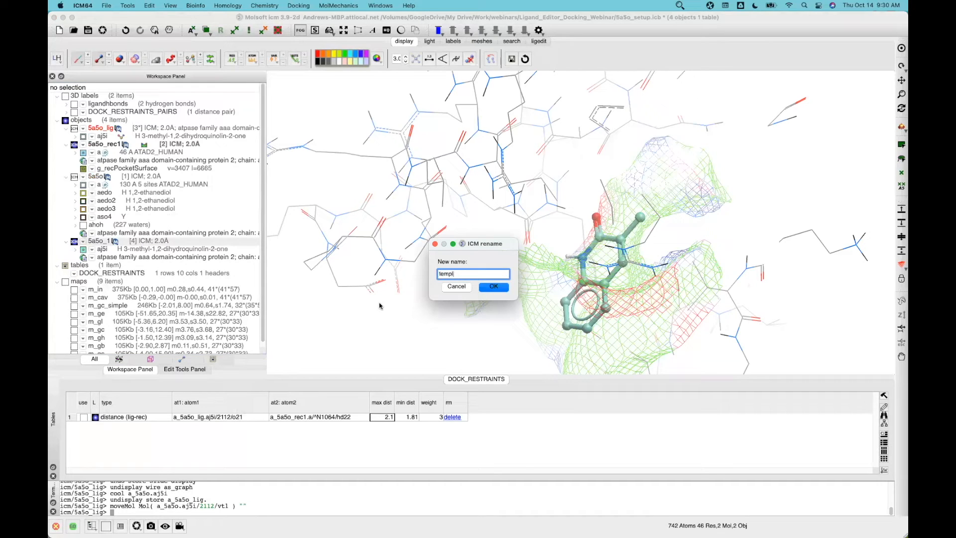
text(ate)
click(498, 288)
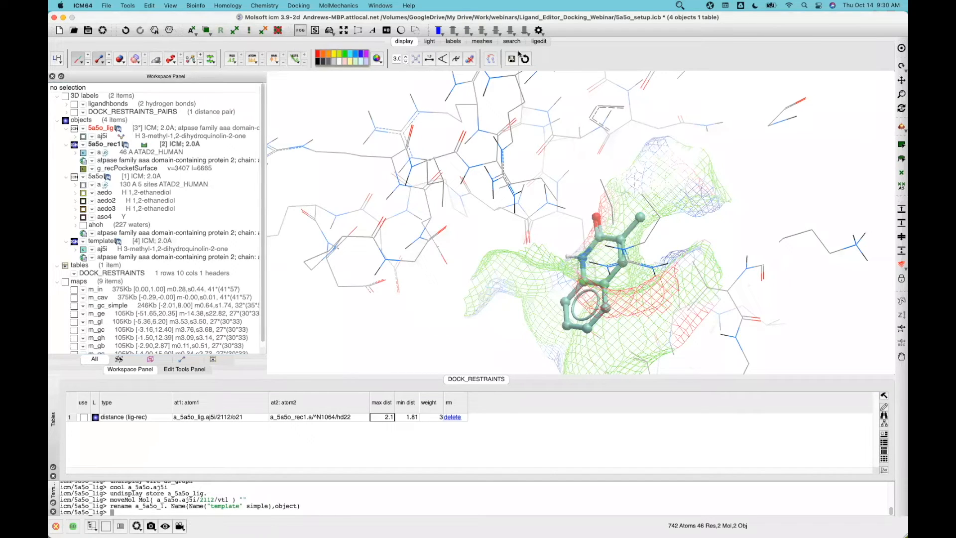
click(539, 41)
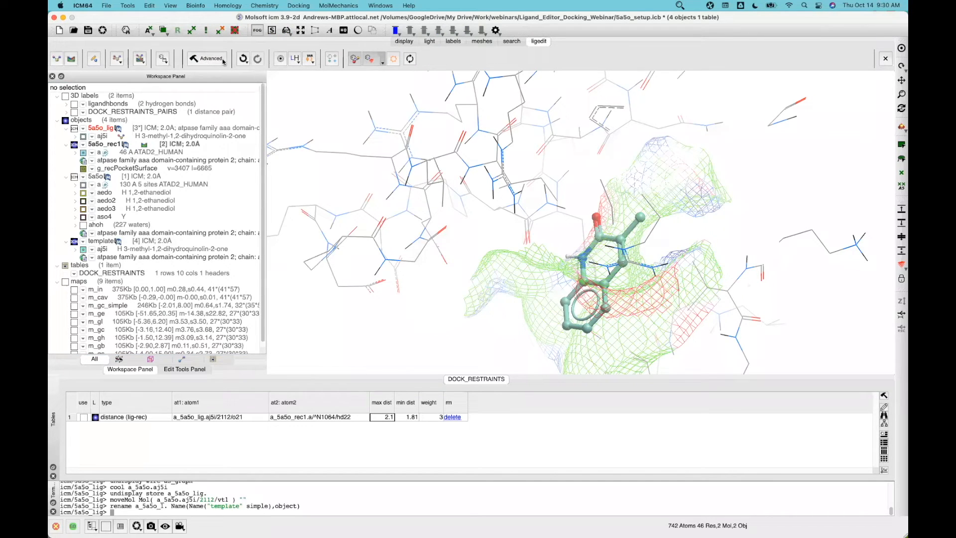
Add a template restraint using Template Molecule a_template.aj5i and Match Method apf
click(94, 58)
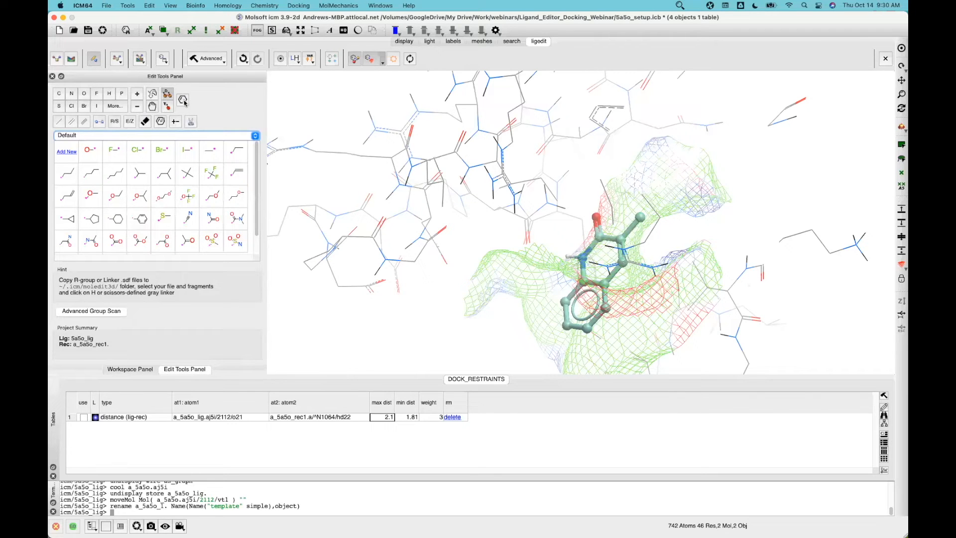
click(679, 5)
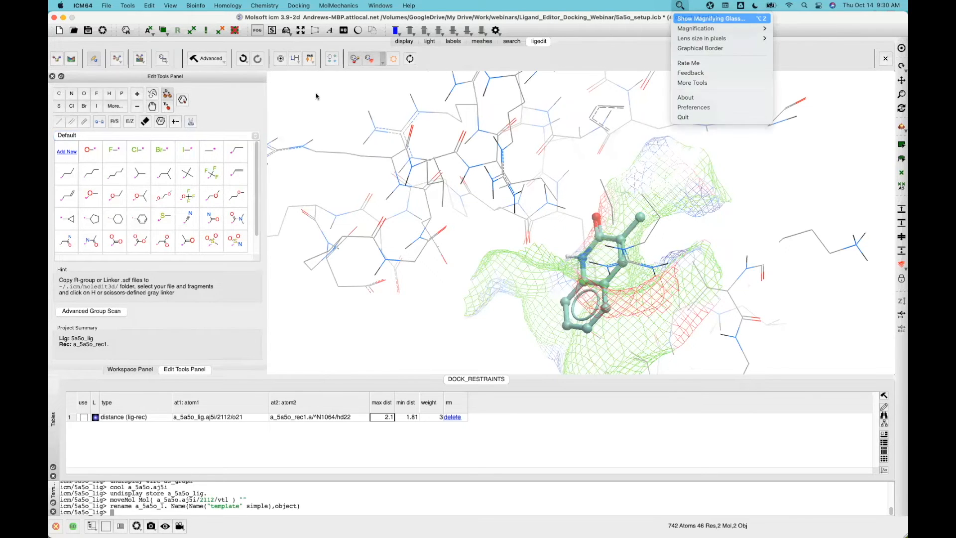
click(684, 20)
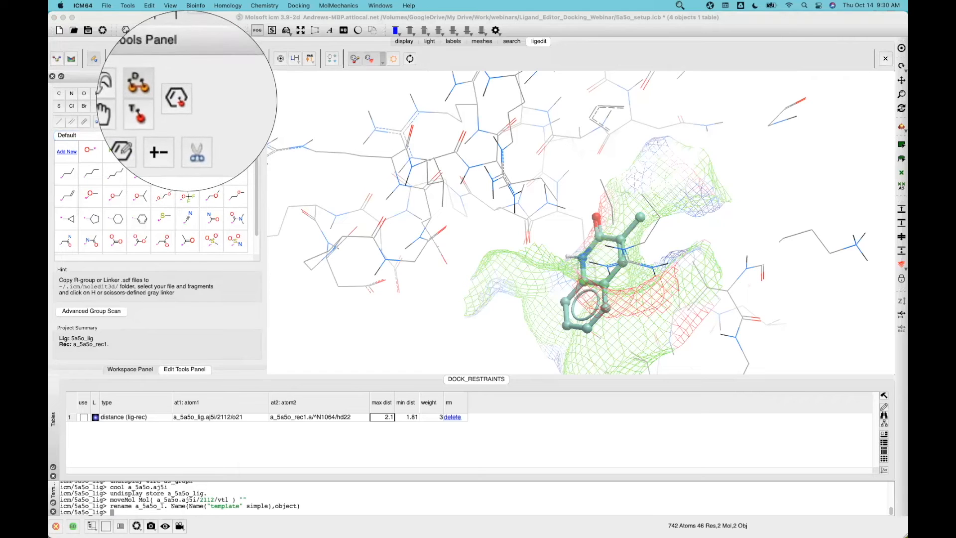
click(184, 101)
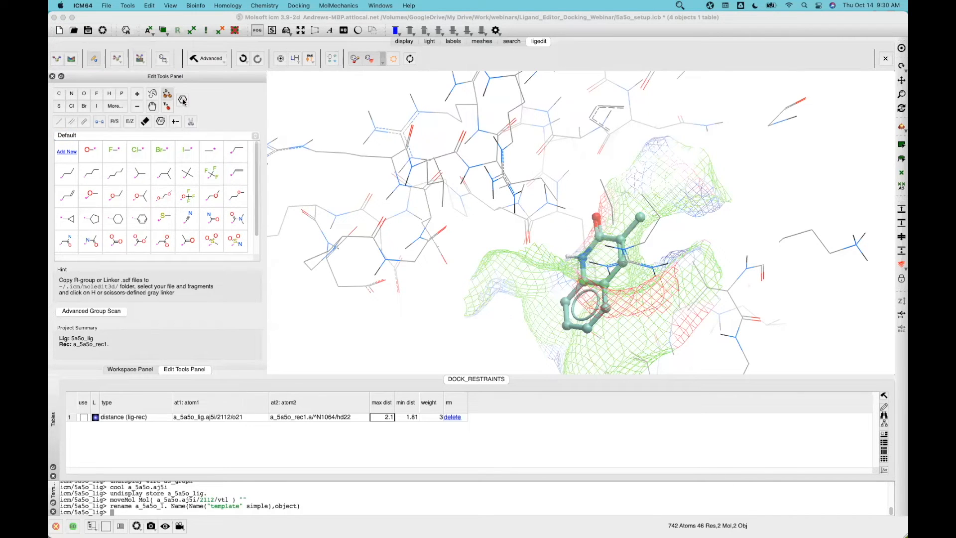
click(184, 102)
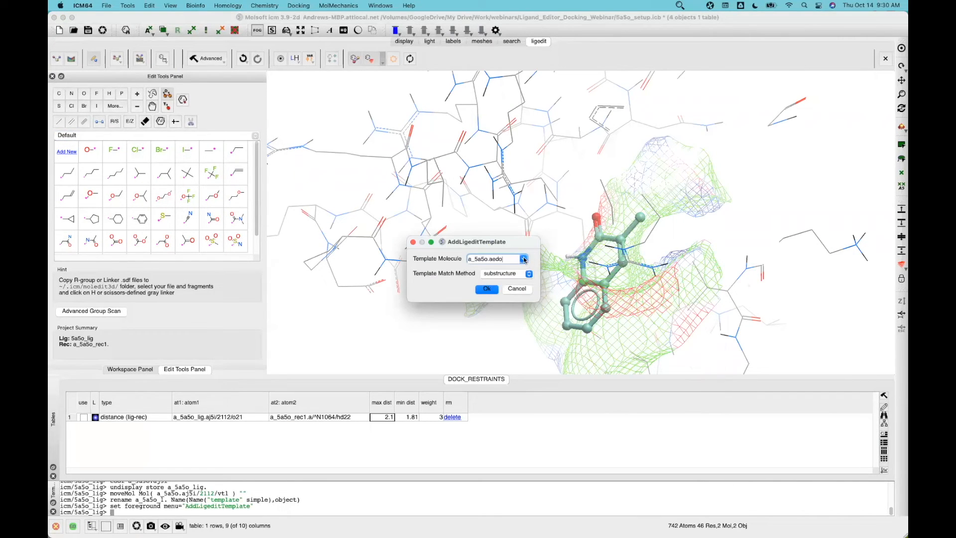
click(128, 370)
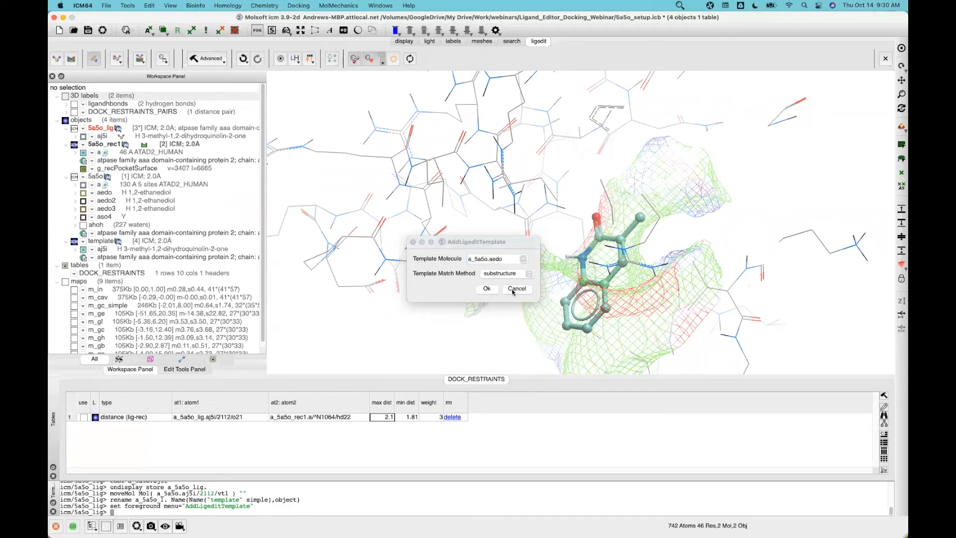
click(523, 259)
click(483, 309)
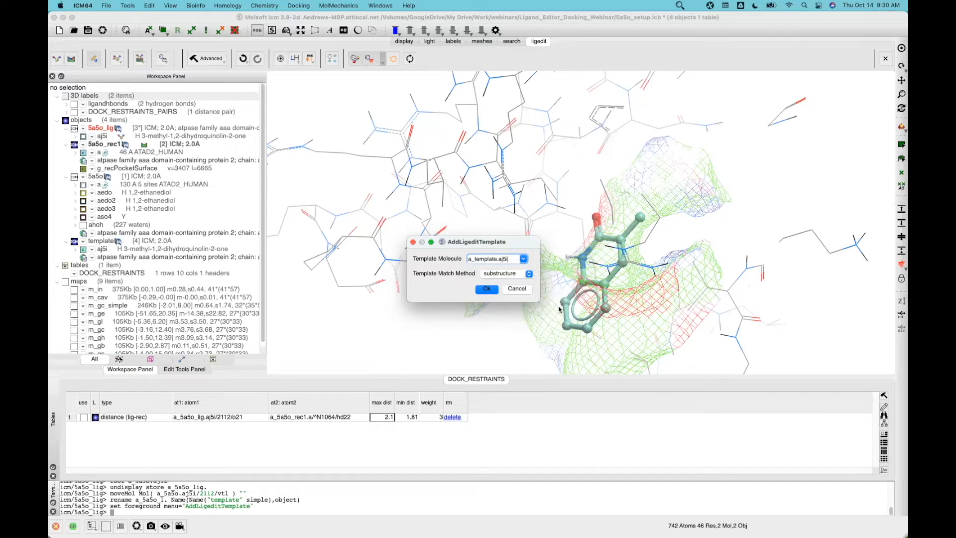
click(529, 275)
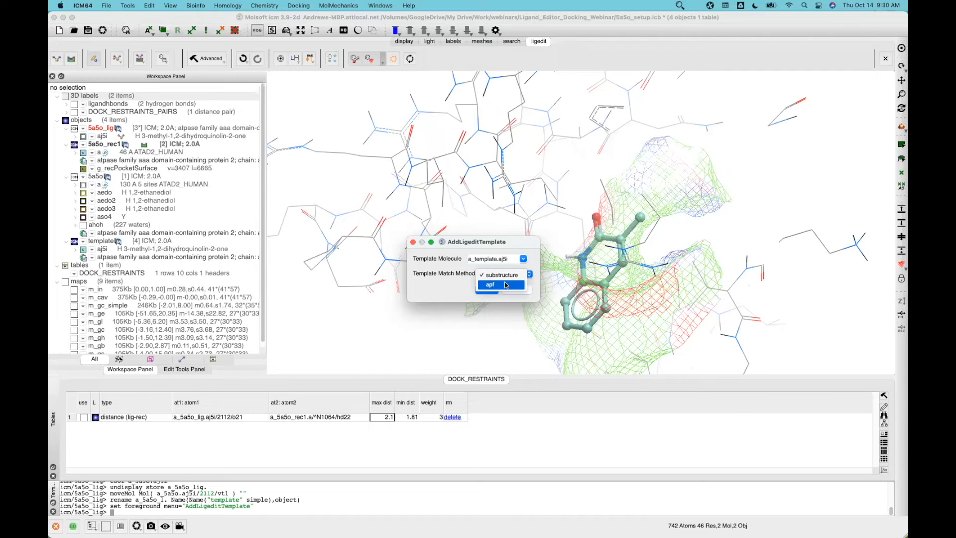
click(506, 285)
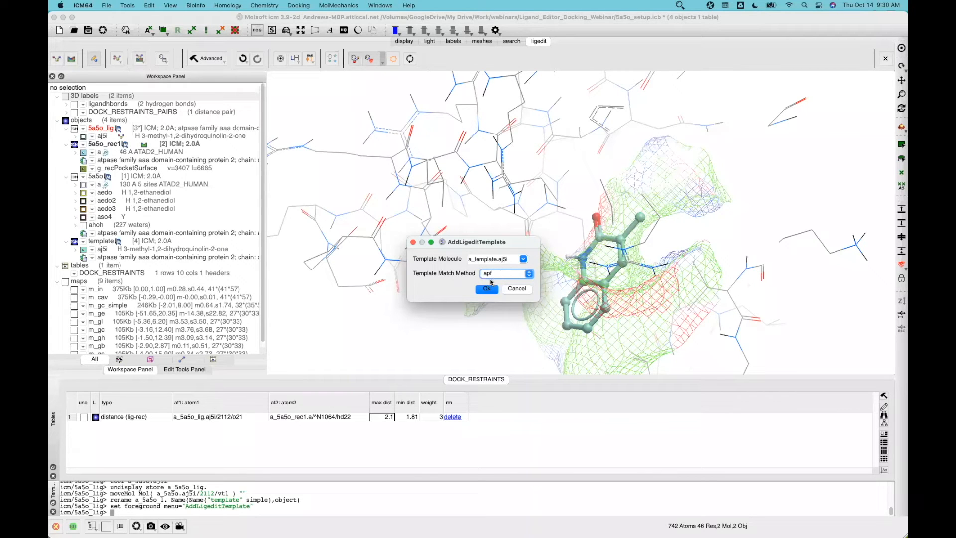
click(488, 290)
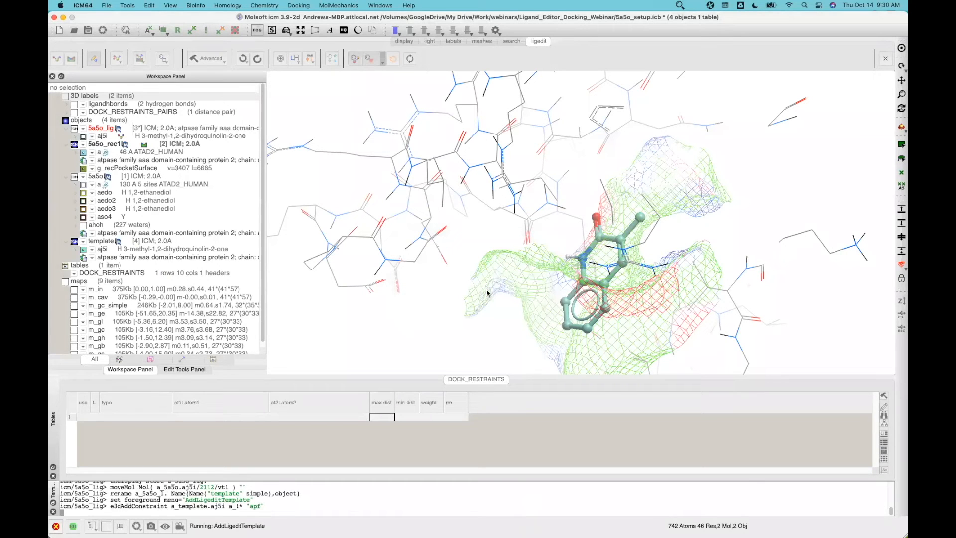
Uncheck Ligand Pocket Surface and close the command terminal
drag(478, 273, 278, 278)
click(381, 61)
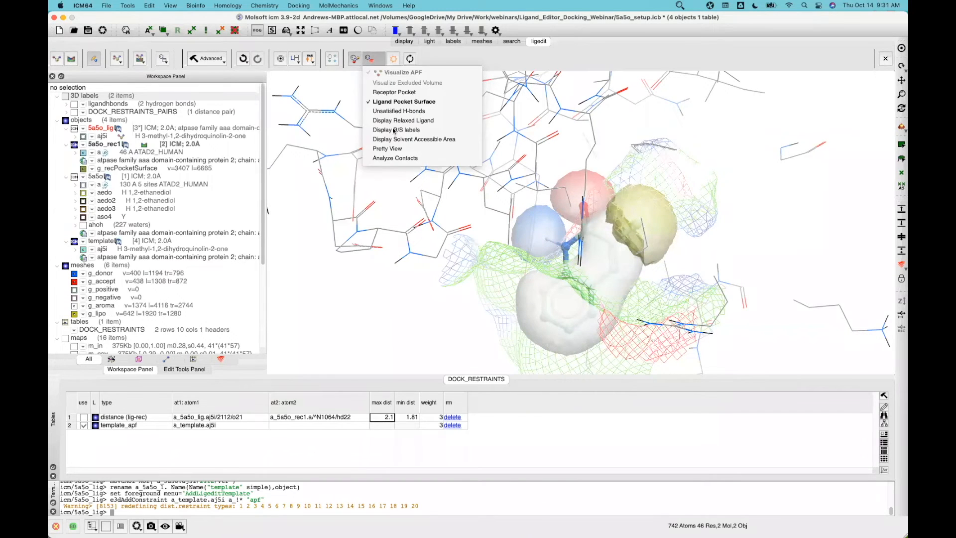
click(388, 102)
drag(689, 189, 566, 230)
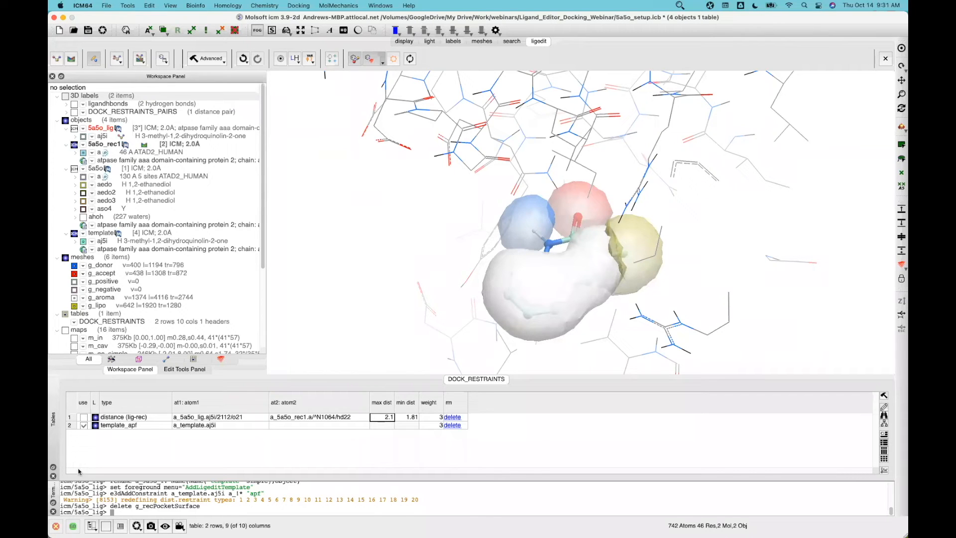
click(53, 512)
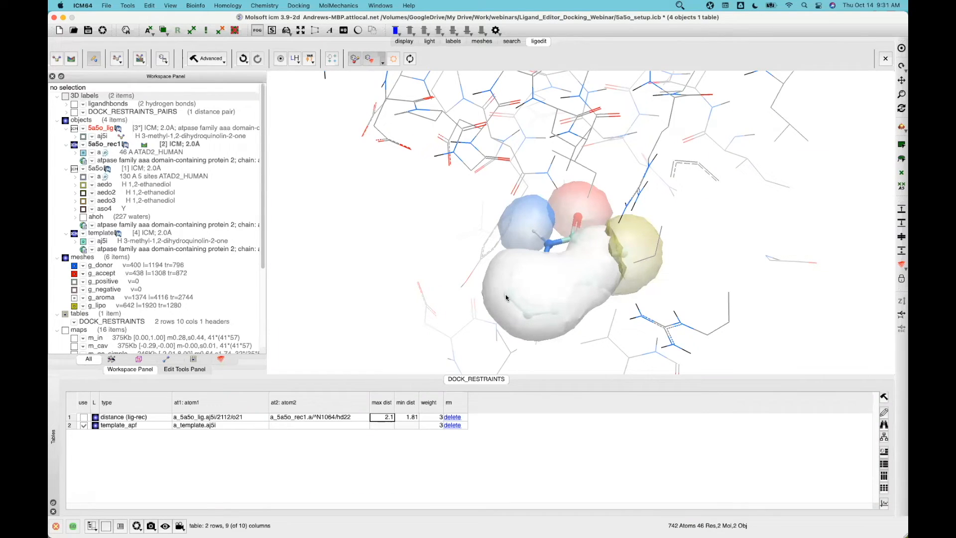
Toggle the aromatic, lipophilic, acceptor and donor APF meshes off and on to inspect them
click(74, 298)
click(74, 298)
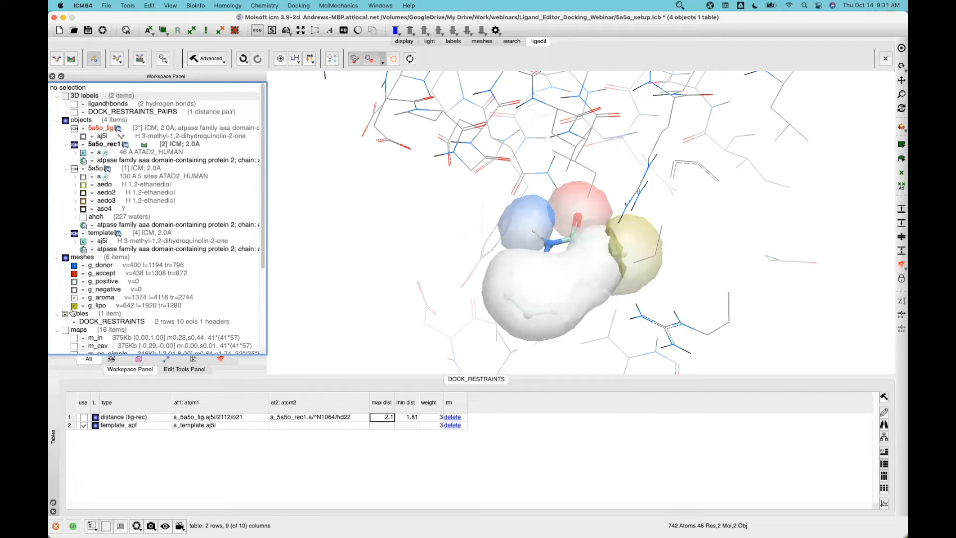
click(74, 305)
click(74, 306)
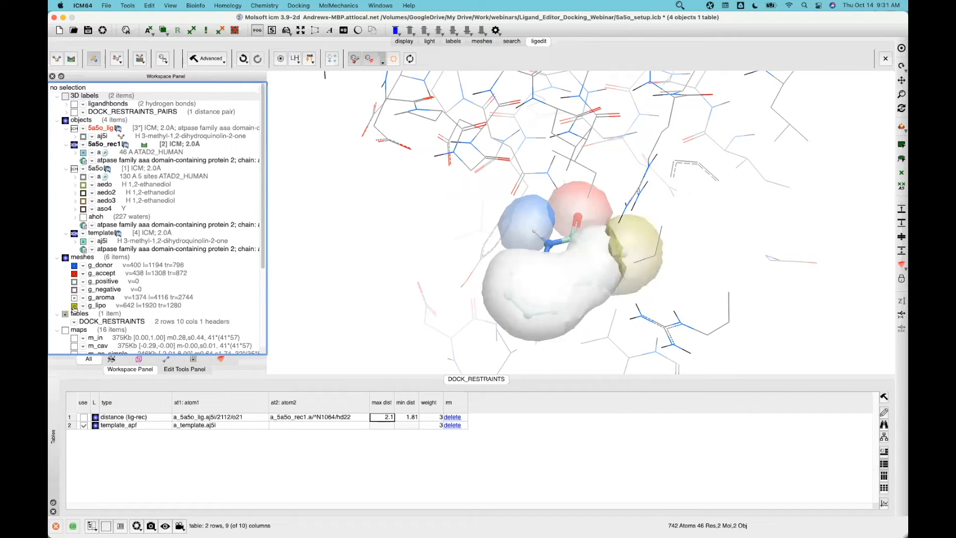
click(75, 275)
click(74, 273)
click(74, 265)
click(74, 266)
middle_drag(336, 231, 342, 192)
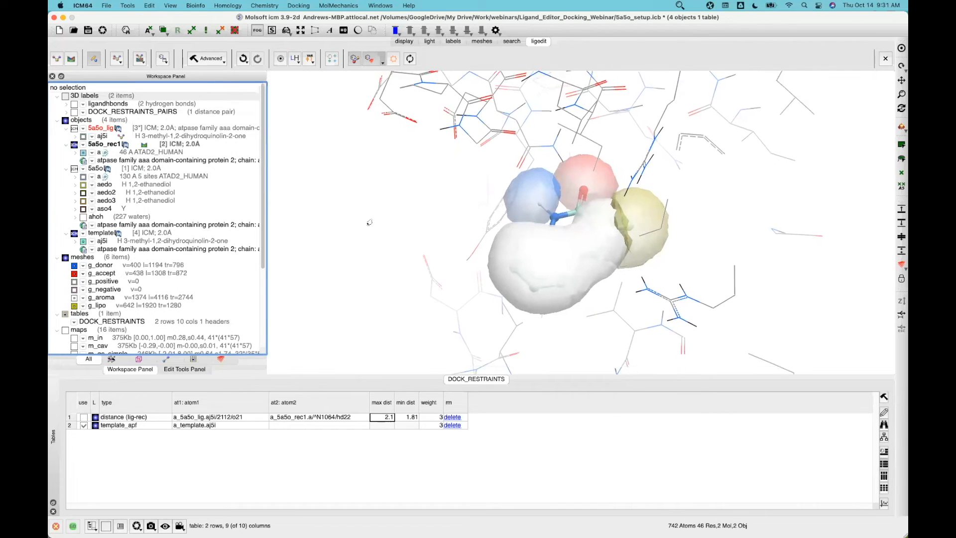
drag(277, 374, 275, 410)
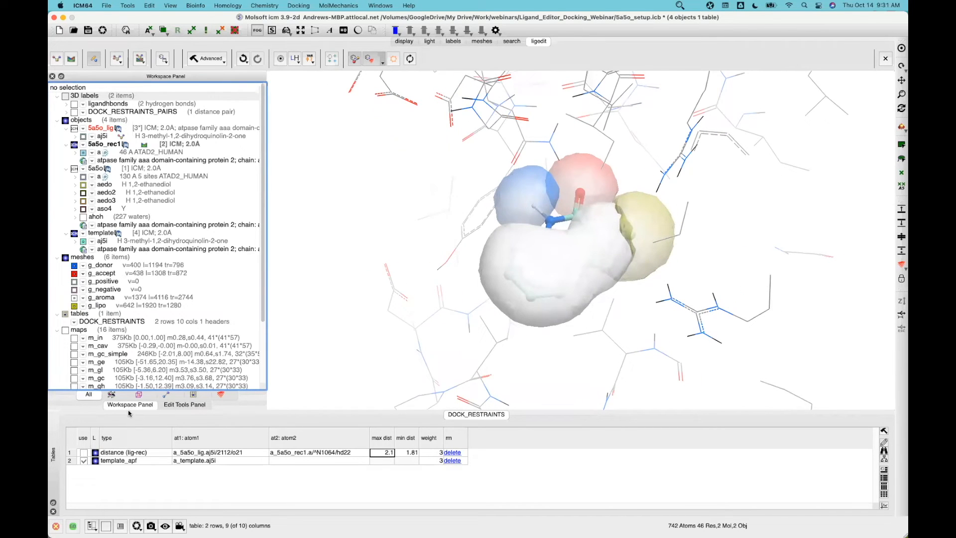
click(167, 406)
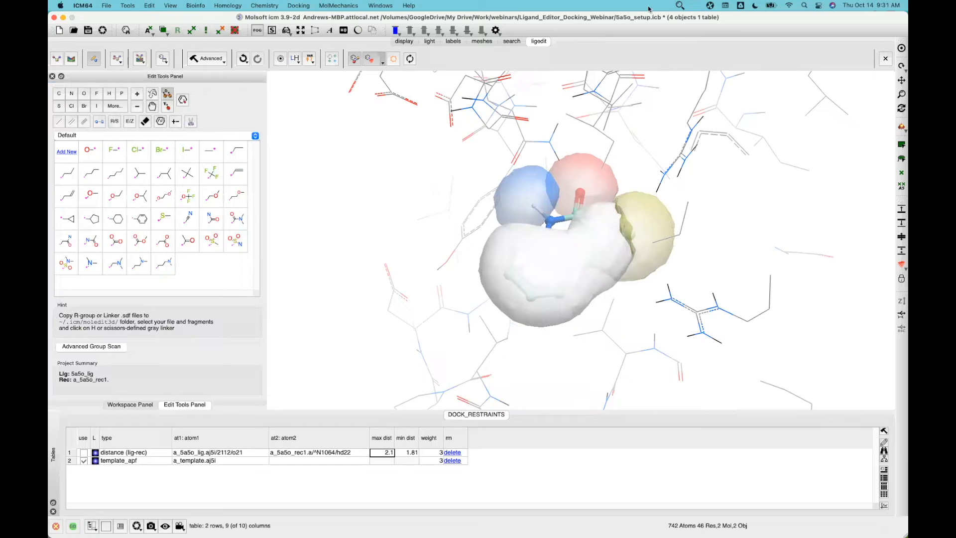
Rotate the pocket around the APF pharmacophore meshes and show the Workspace Panel list
click(681, 5)
click(689, 18)
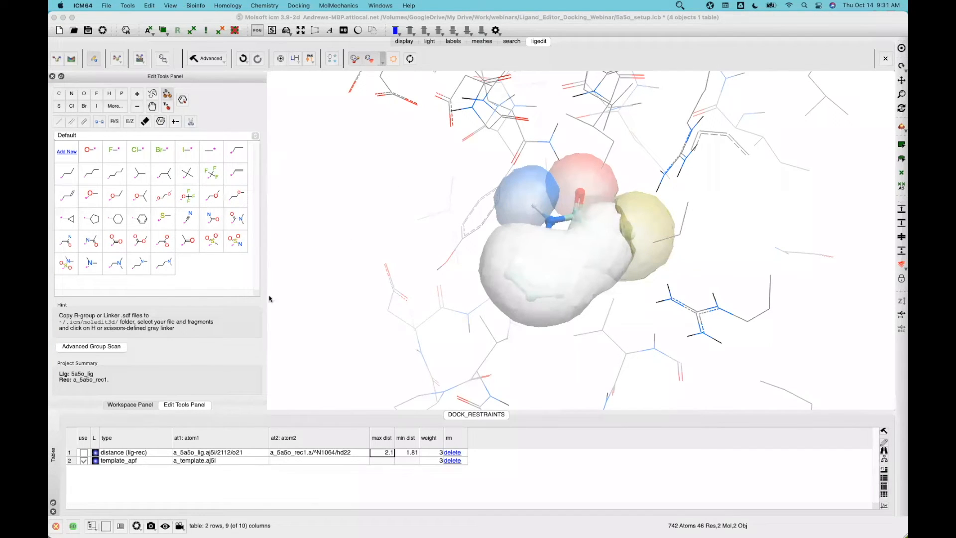
click(343, 205)
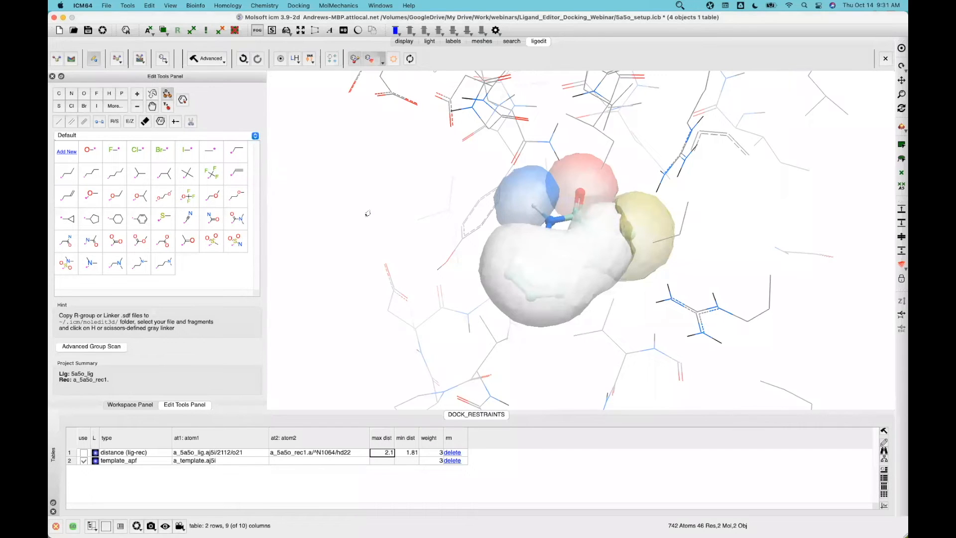
drag(359, 204, 371, 189)
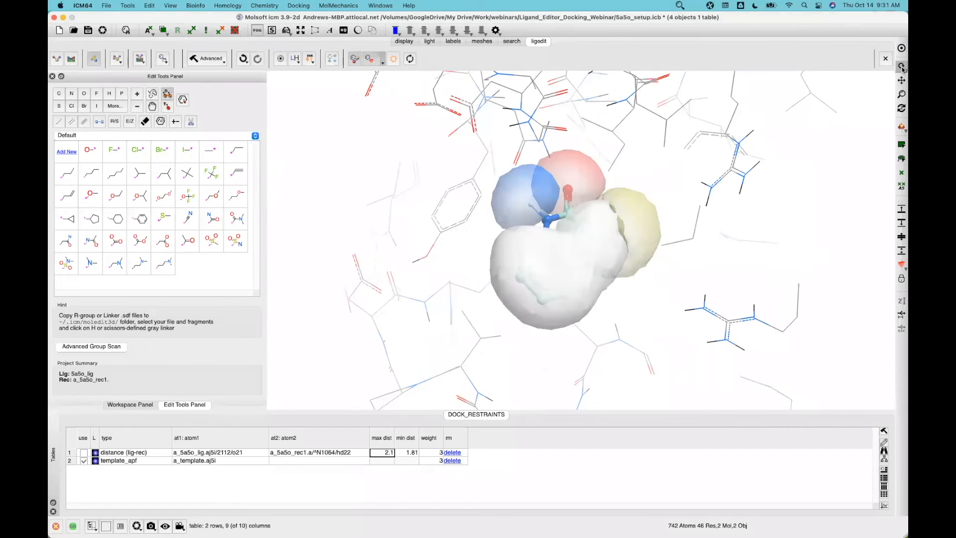
drag(322, 166, 478, 209)
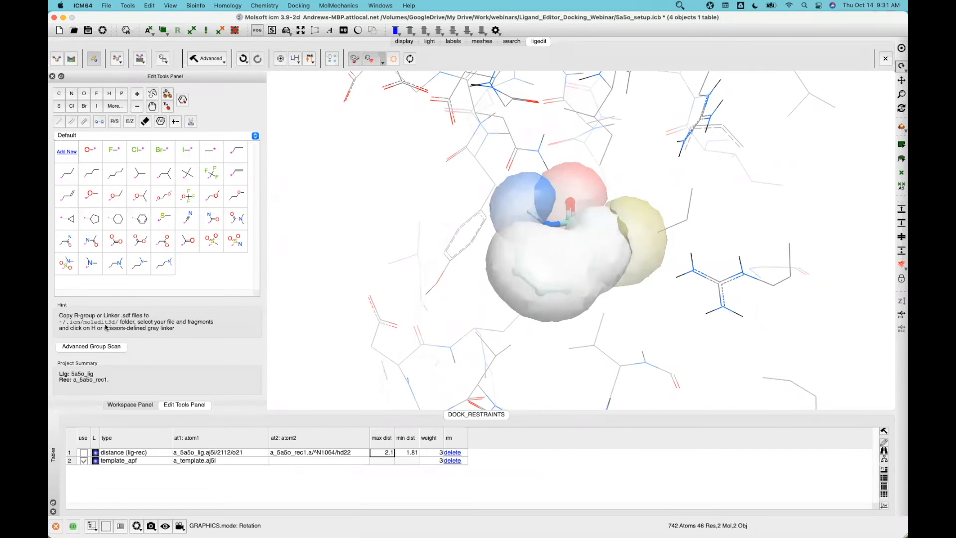
click(110, 406)
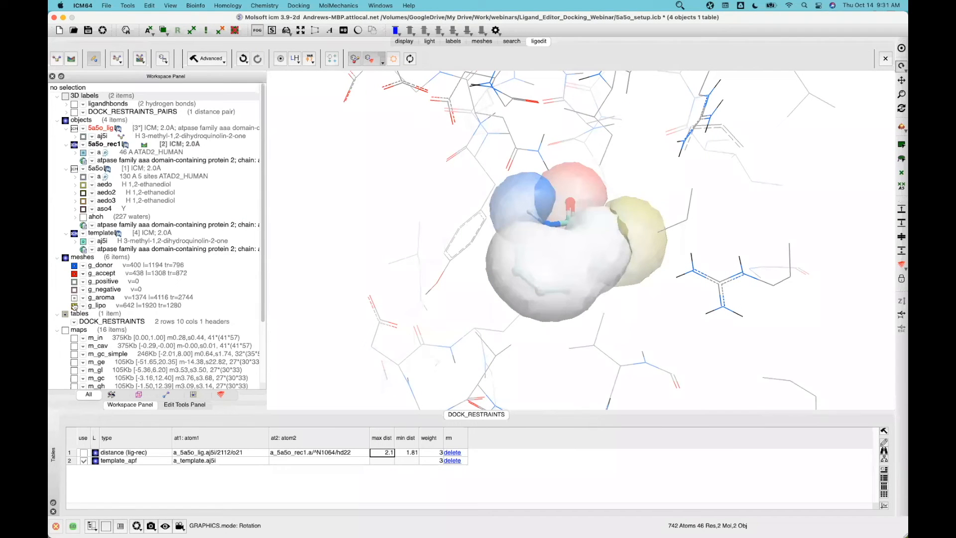
Hide the g_donor, g_accept and g_lipo meshes, then rotate to view the bare ligand
click(74, 305)
click(65, 258)
drag(357, 223, 273, 89)
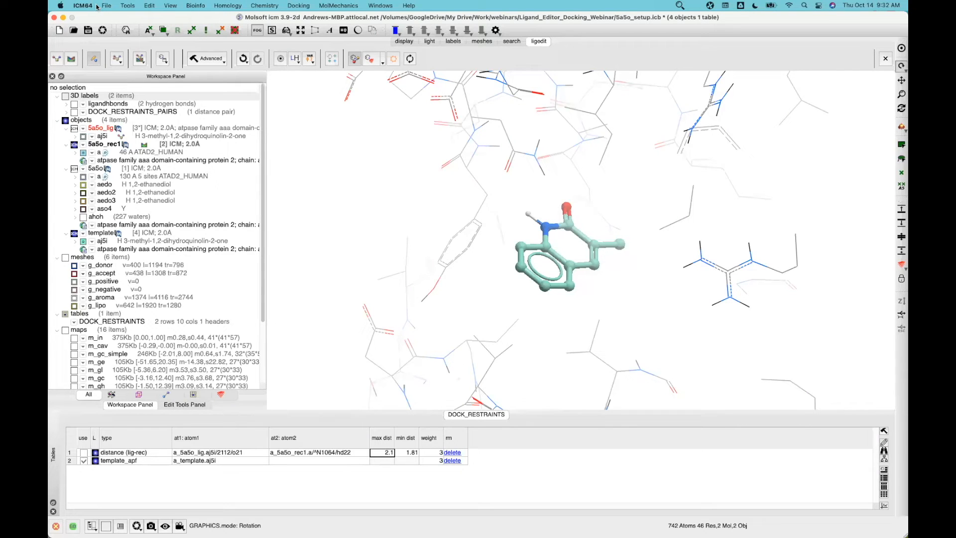
Use the screen magnifier to inspect the ball-and-stick ligand among the receptor wires
click(680, 5)
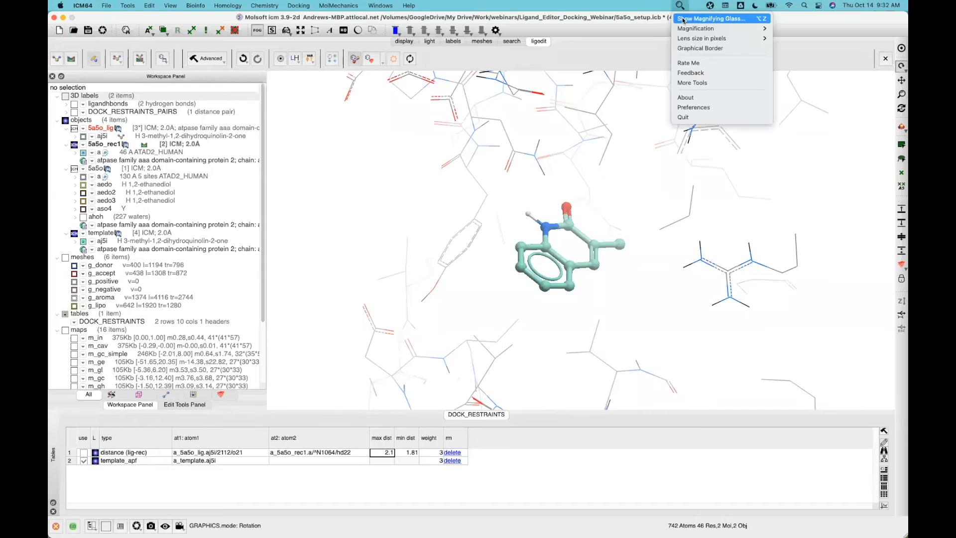
click(684, 20)
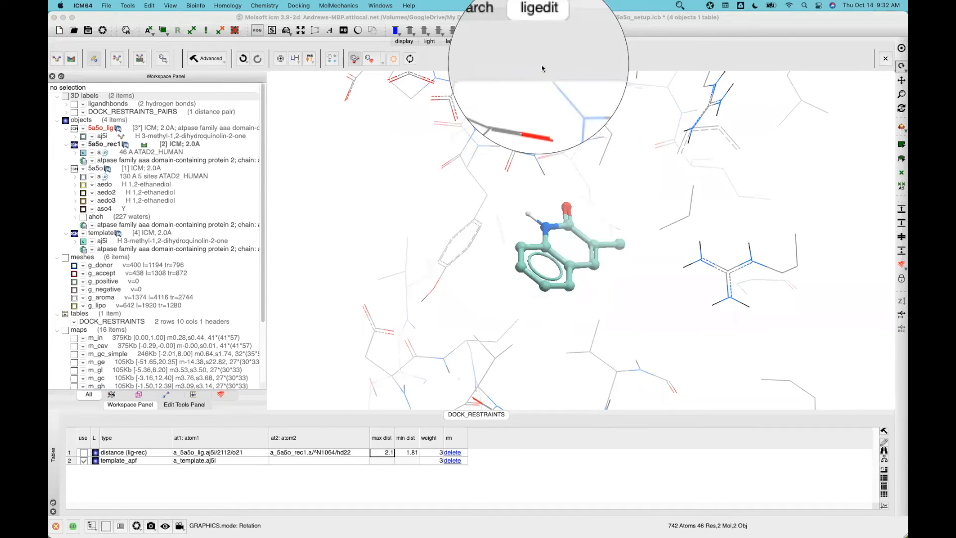
key(Escape)
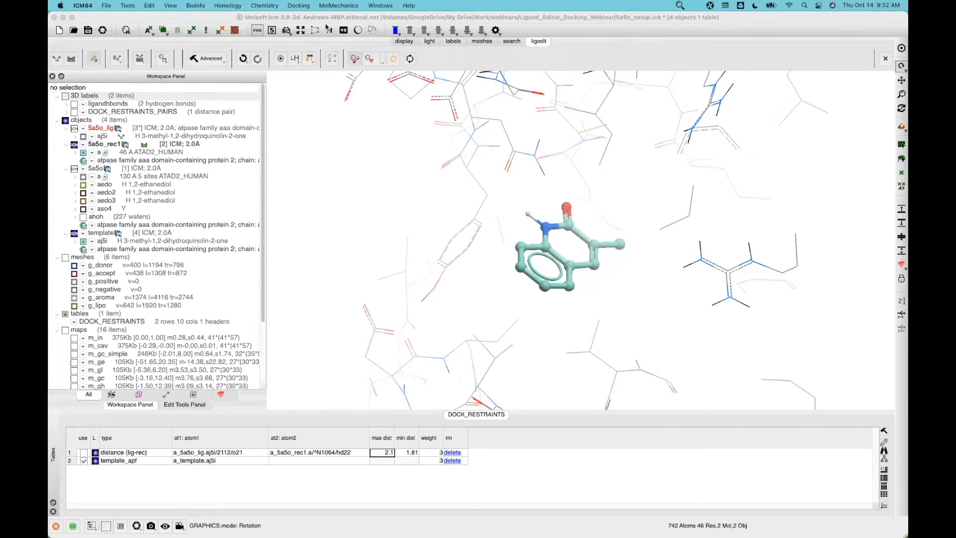
click(689, 6)
click(717, 20)
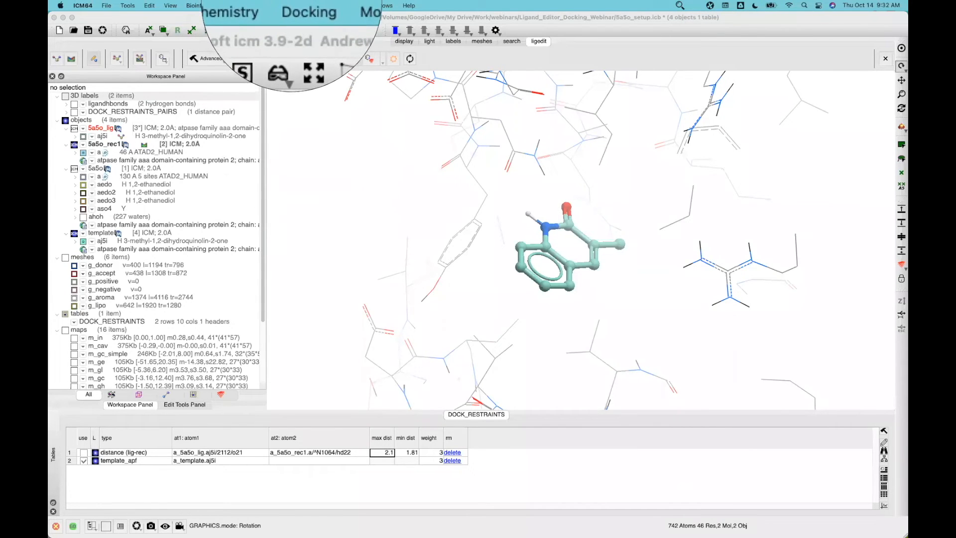
click(641, 5)
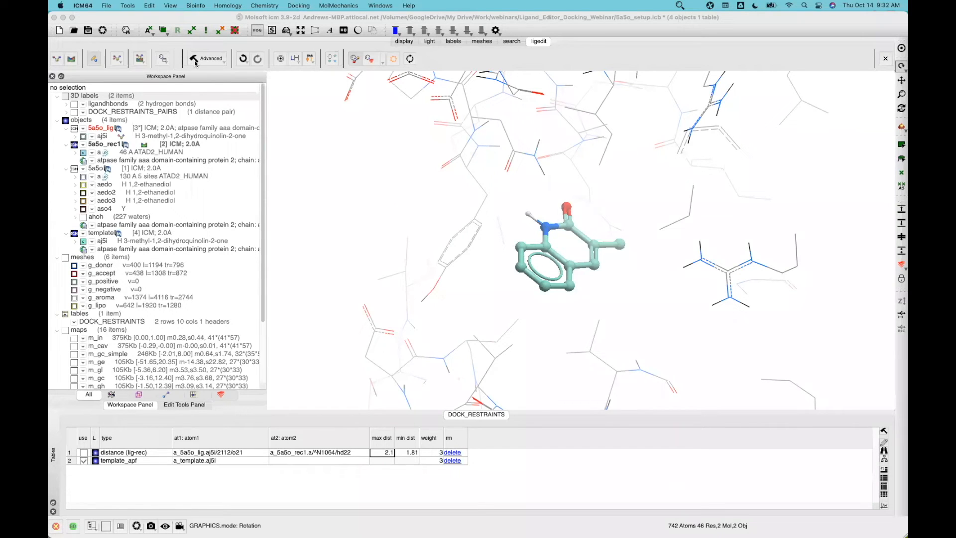
click(108, 6)
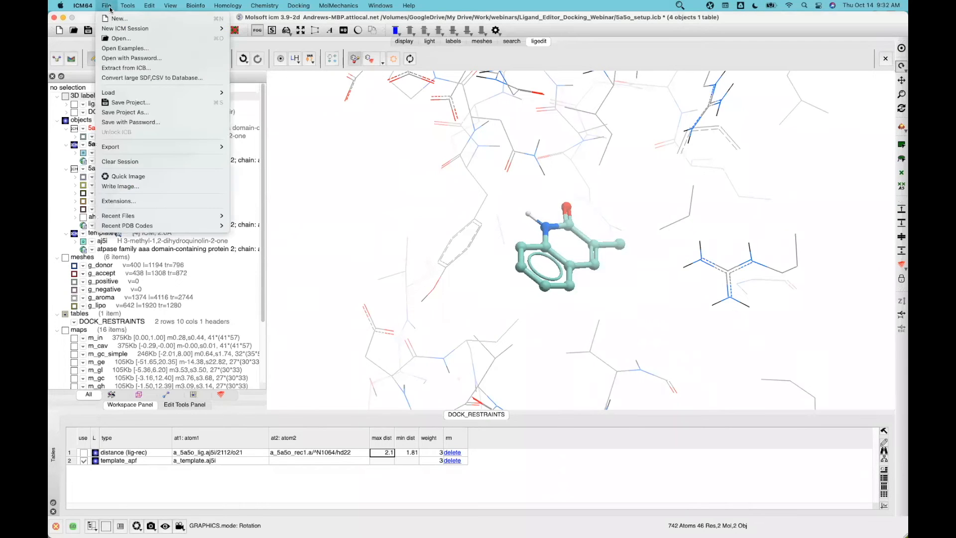
Open ATAD2_Inhibitors.sdf as a table, listing all file types to find it
click(121, 39)
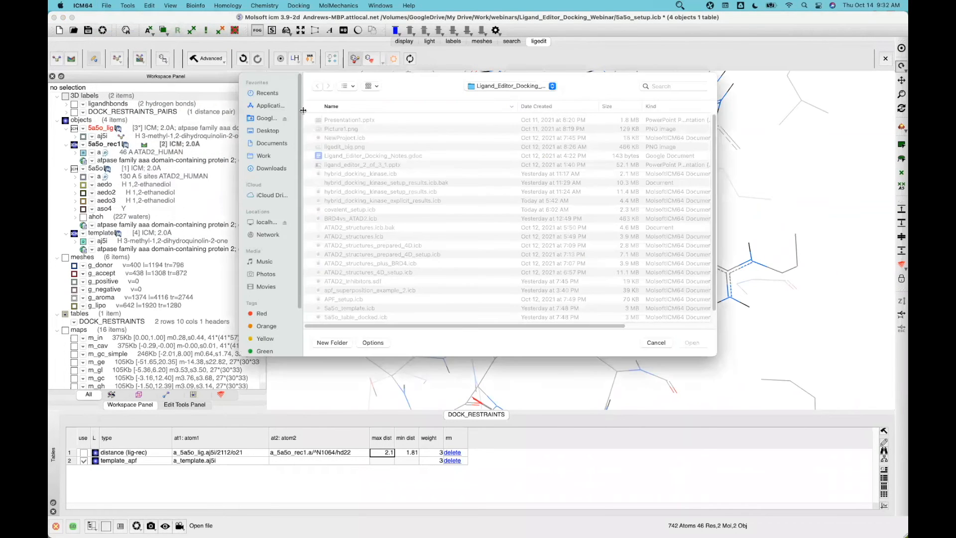
scroll(428, 194, down, 1)
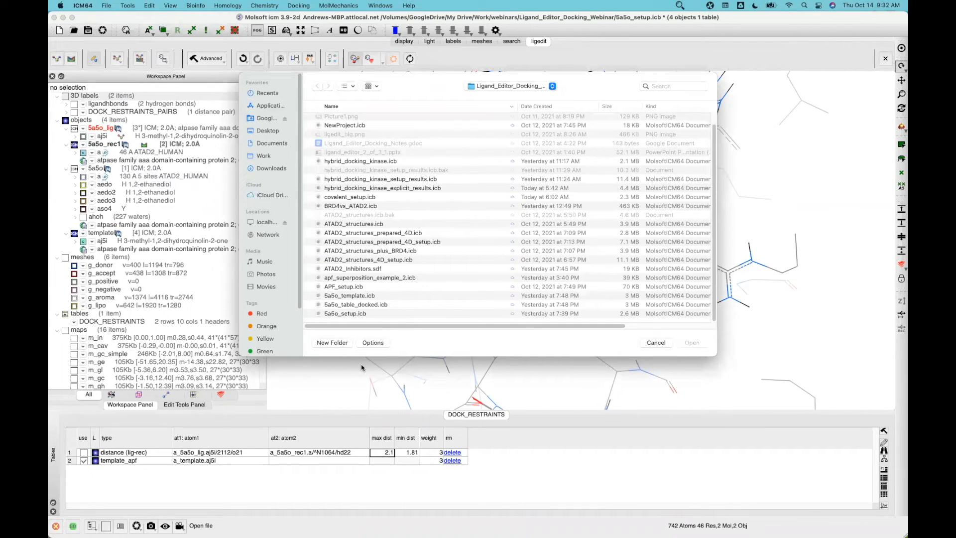
click(366, 345)
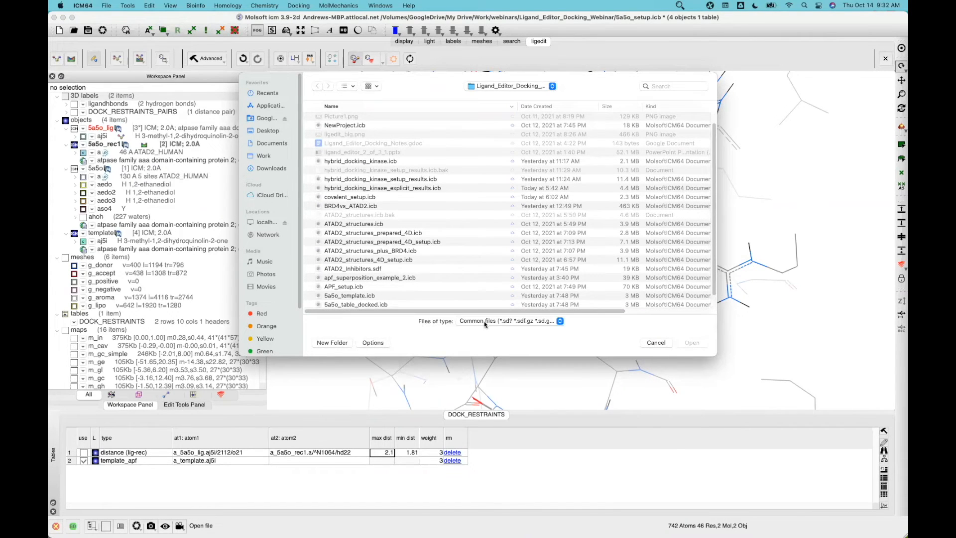
click(484, 321)
click(445, 332)
scroll(390, 284, down, 1)
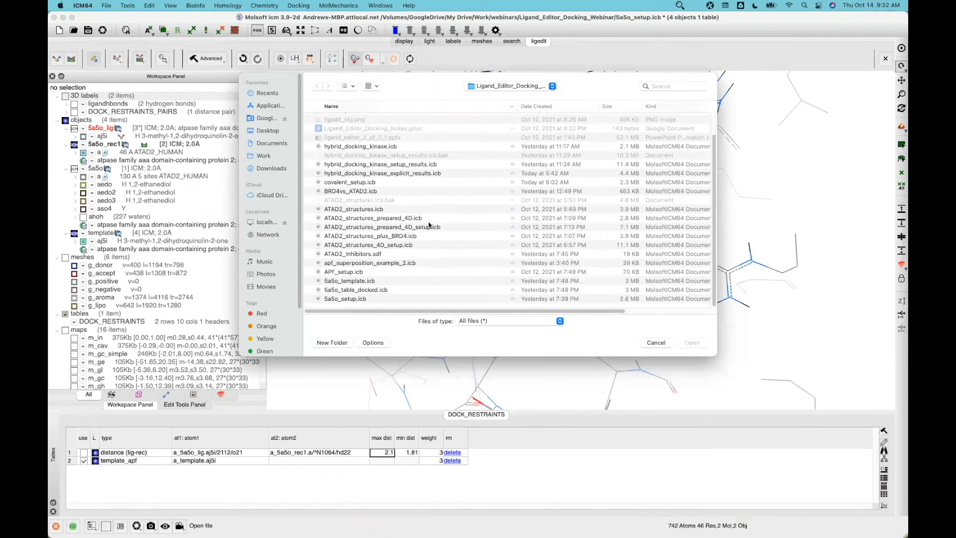
double_click(370, 255)
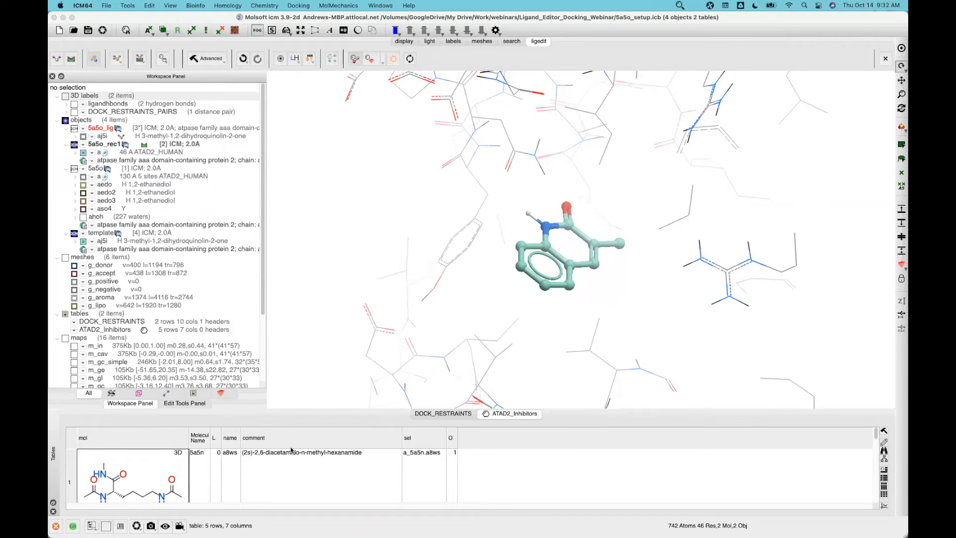
Enlarge the table area below the 3-D view to show the 5 inhibitor molecules
drag(304, 408, 321, 327)
drag(879, 383, 881, 511)
drag(882, 444, 876, 367)
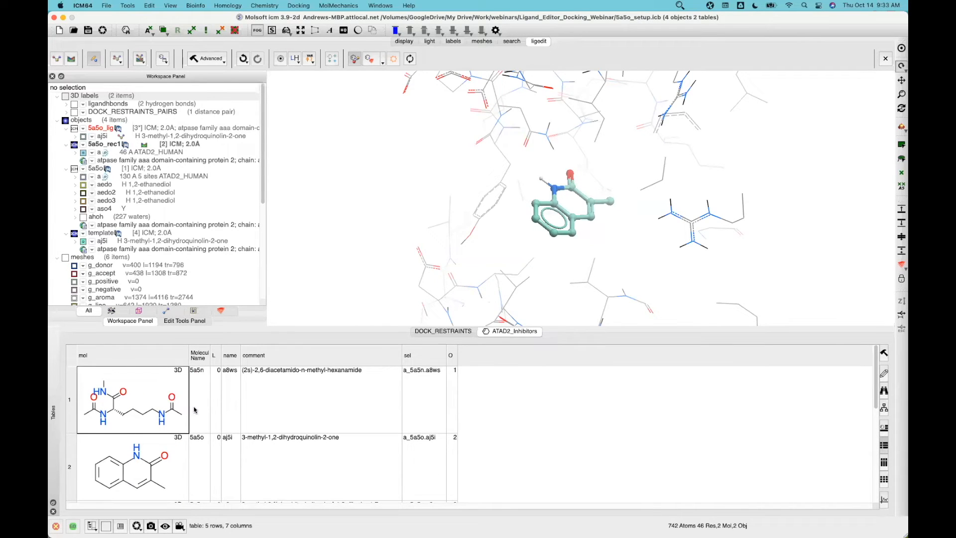
scroll(193, 416, down, 5)
scroll(192, 418, up, 5)
click(218, 61)
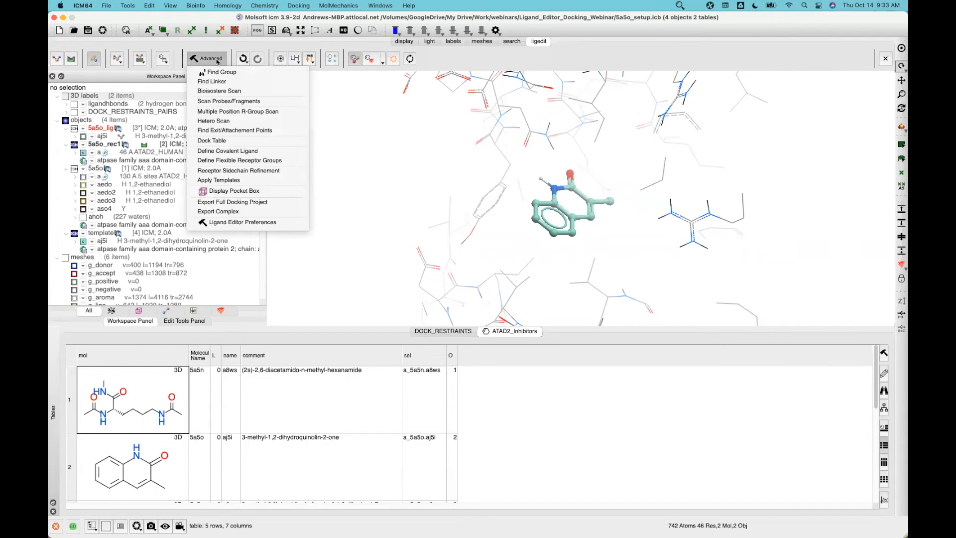
Open the Dock Table settings and move them off the ligand
click(224, 142)
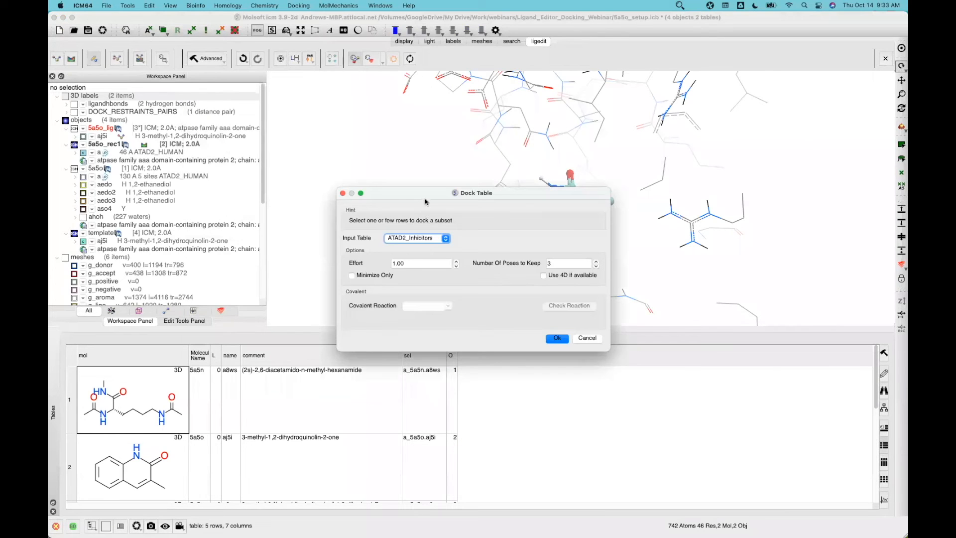
drag(399, 193, 343, 137)
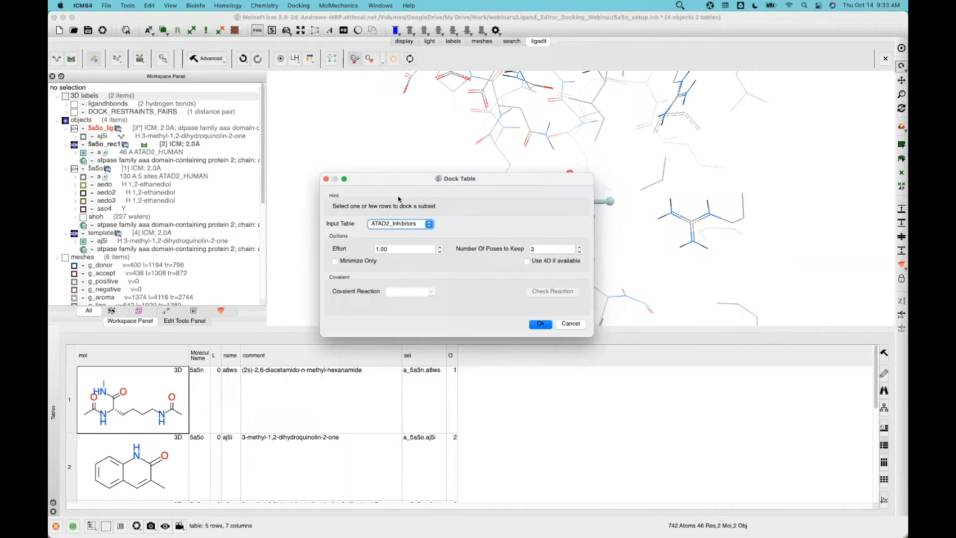
drag(398, 179, 360, 136)
click(677, 6)
click(684, 18)
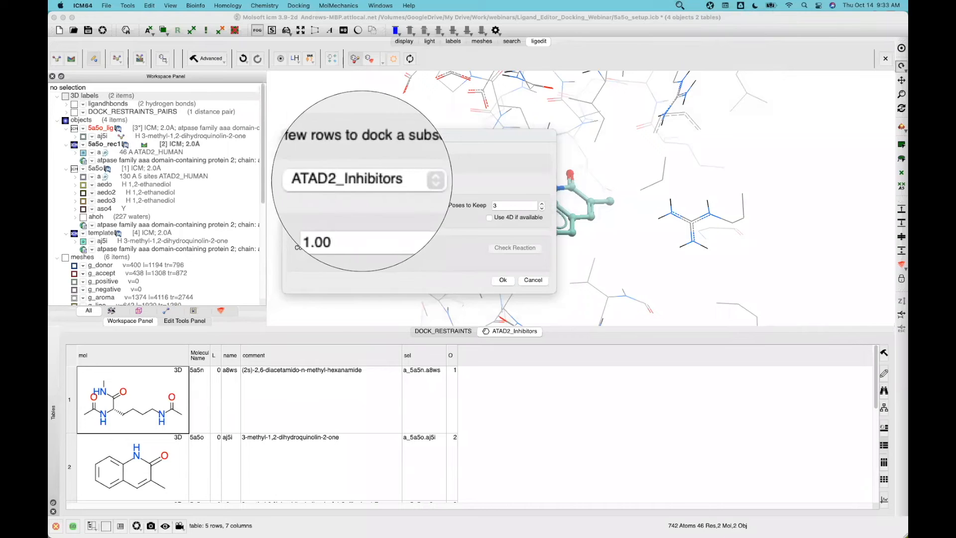
click(359, 186)
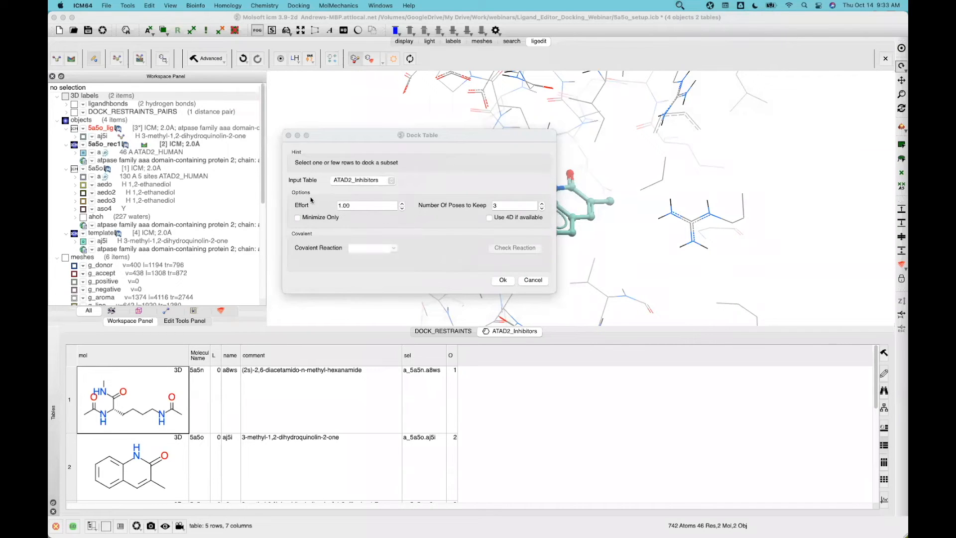
Dock the ATAD2_Inhibitors table at effort 1.00, keeping 3 poses per ligand
click(342, 207)
click(680, 7)
click(685, 18)
click(399, 272)
click(501, 283)
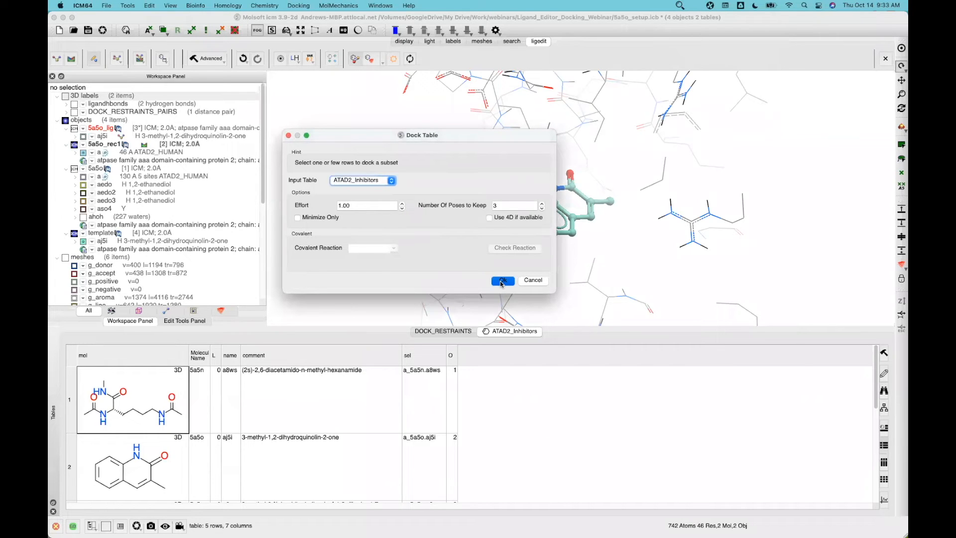
click(503, 281)
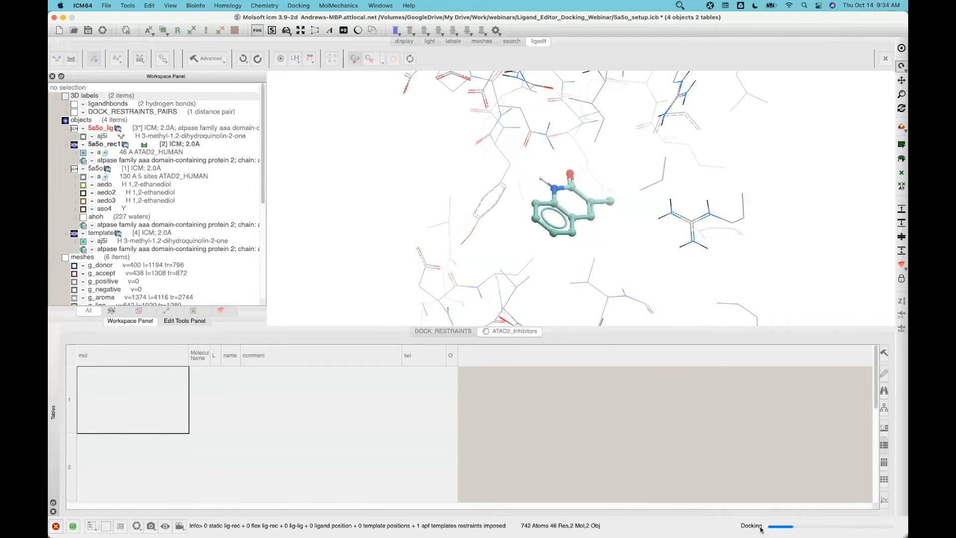
Magnify the screen while docking finishes into the 13-row LIGANDS table
click(681, 5)
click(689, 18)
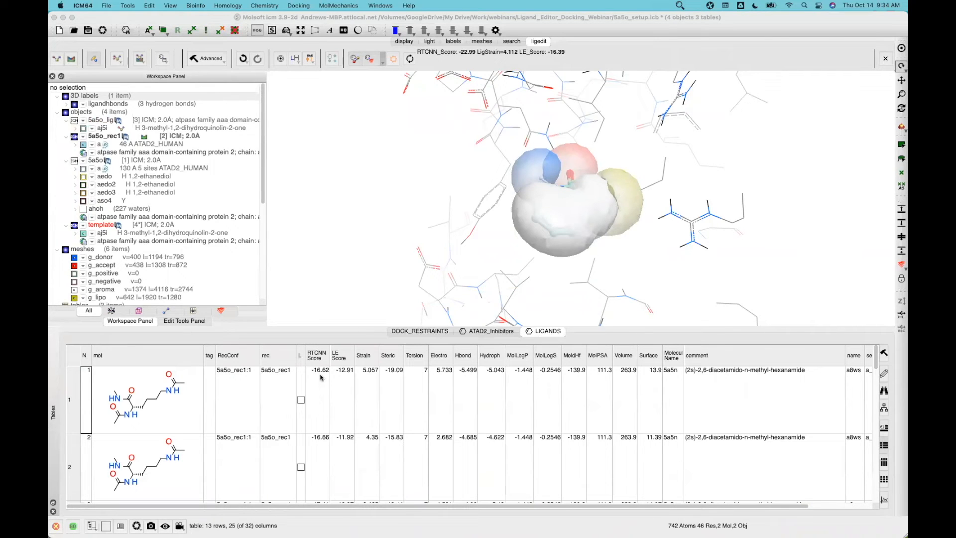
Sort LIGANDS by RTCNN Score with -26.15 first, and fit the RTCNN and LE Score columns
click(313, 357)
click(313, 358)
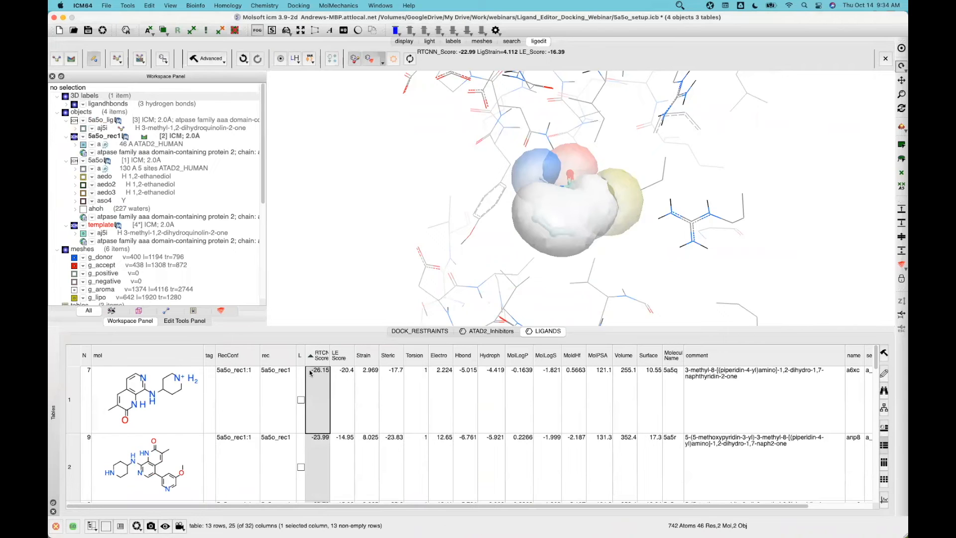
drag(330, 355, 334, 355)
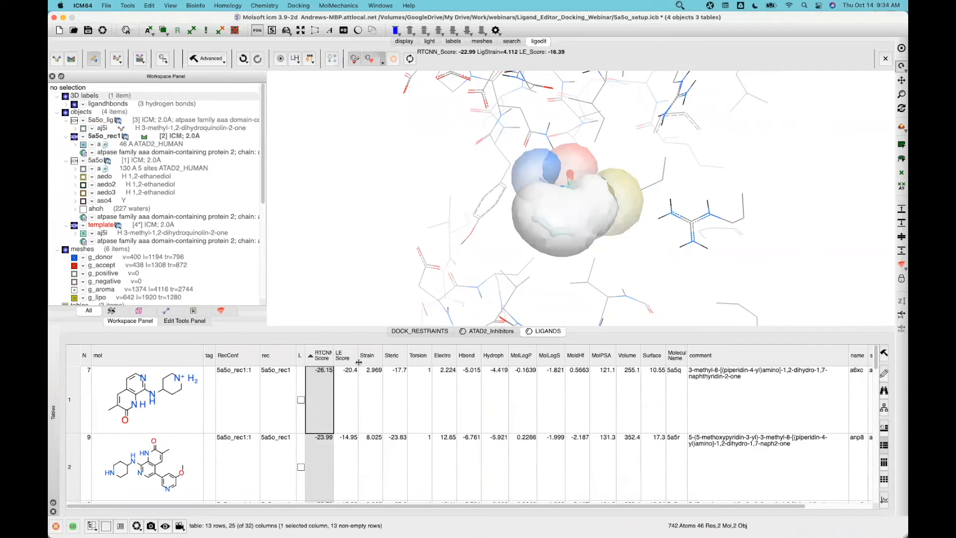
double_click(359, 361)
double_click(334, 362)
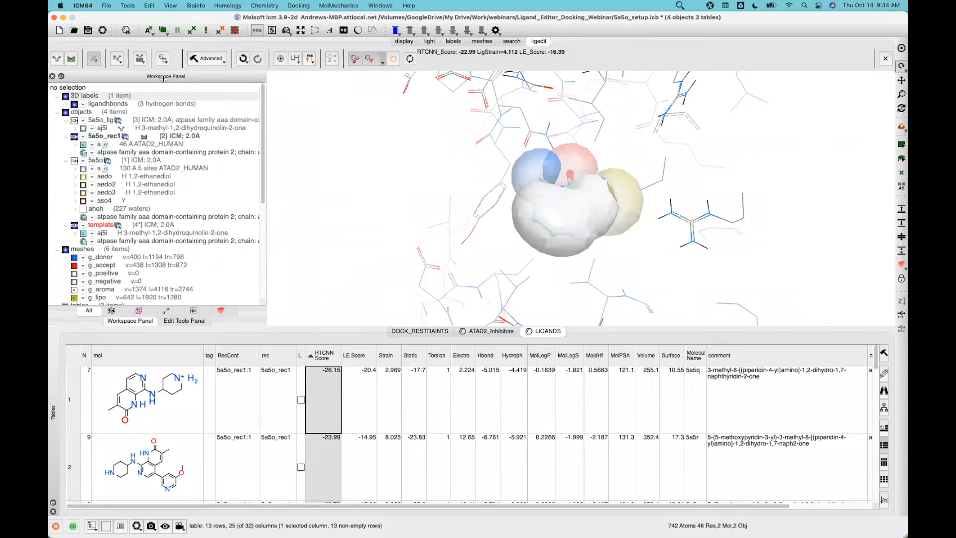
key(super+Tab)
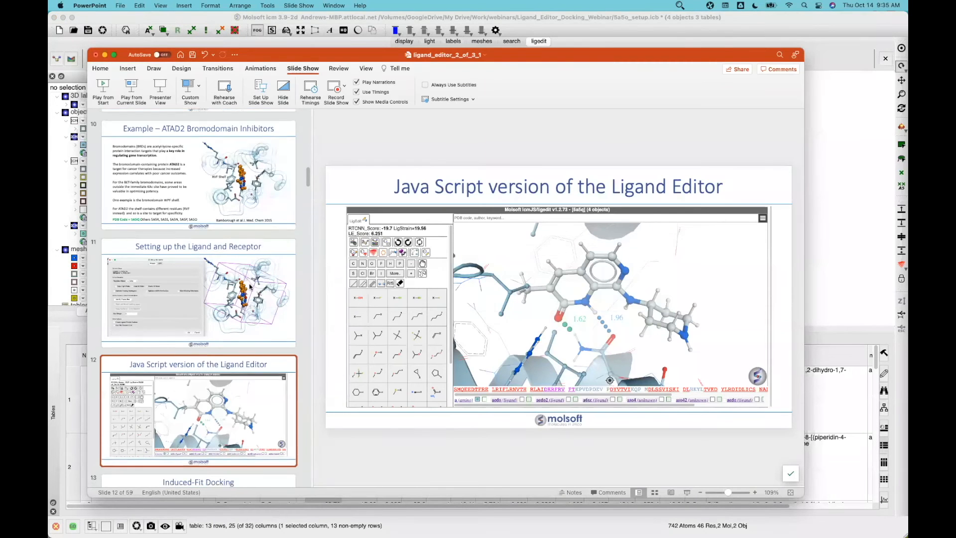
Play slide 13, 'Induced-Fit Docking', as a full-screen slideshow
scroll(227, 392, down, 3)
click(227, 392)
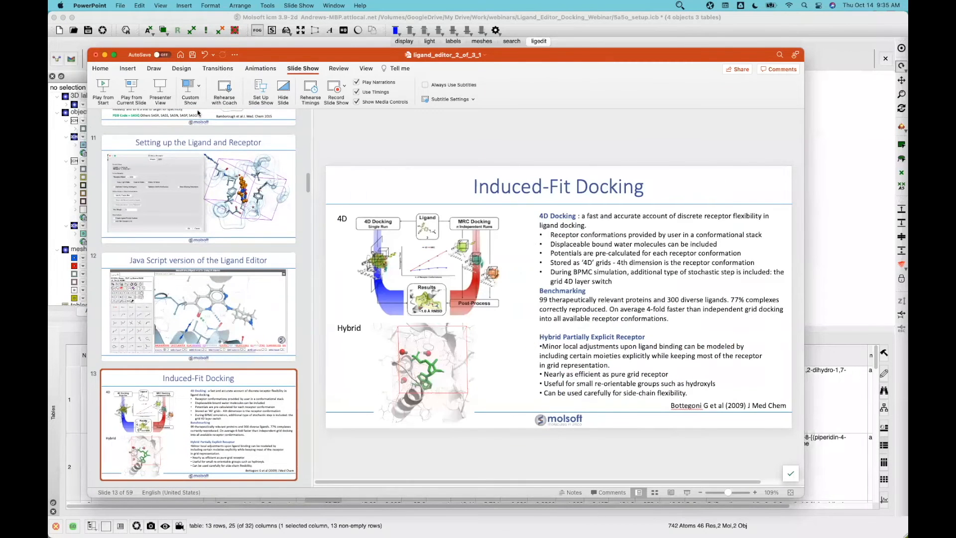
click(132, 94)
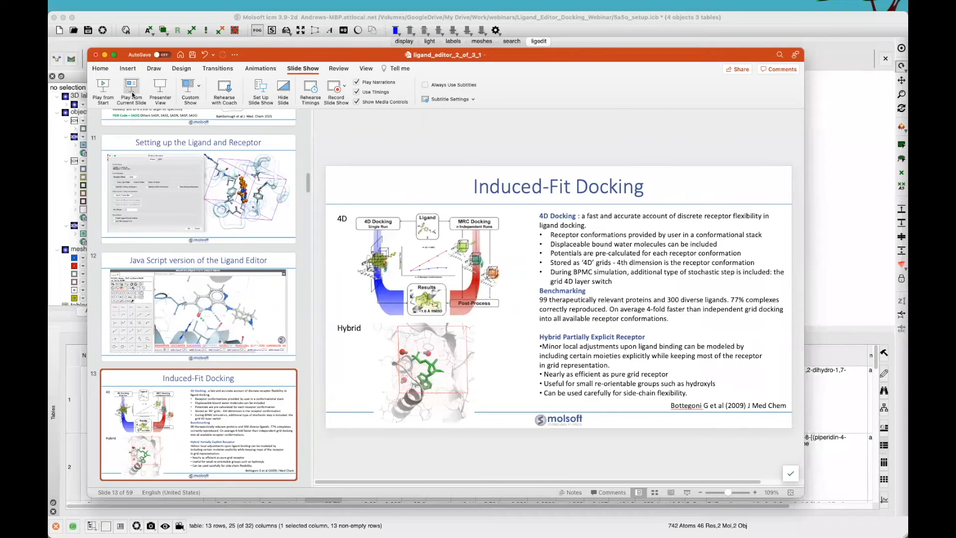
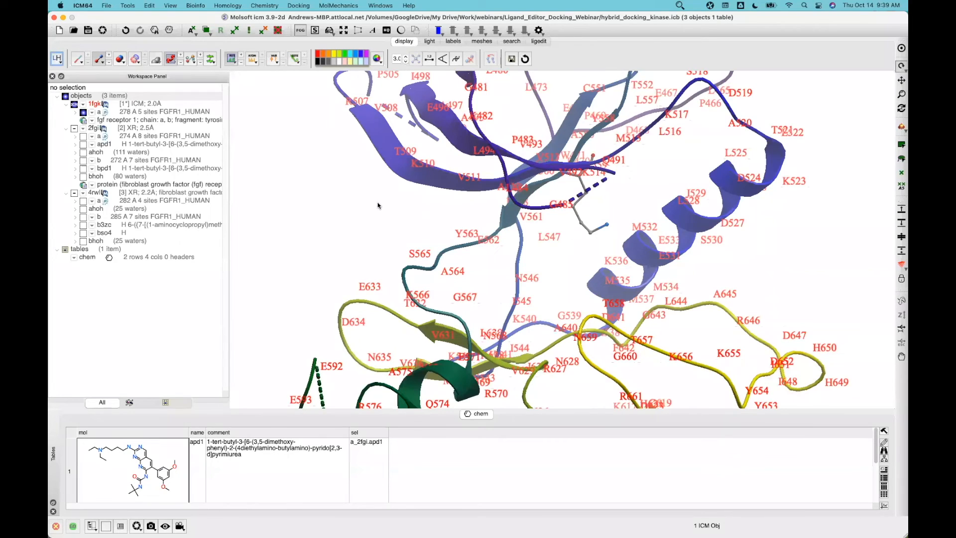
Hide all residue labels and label only residue K514
click(230, 60)
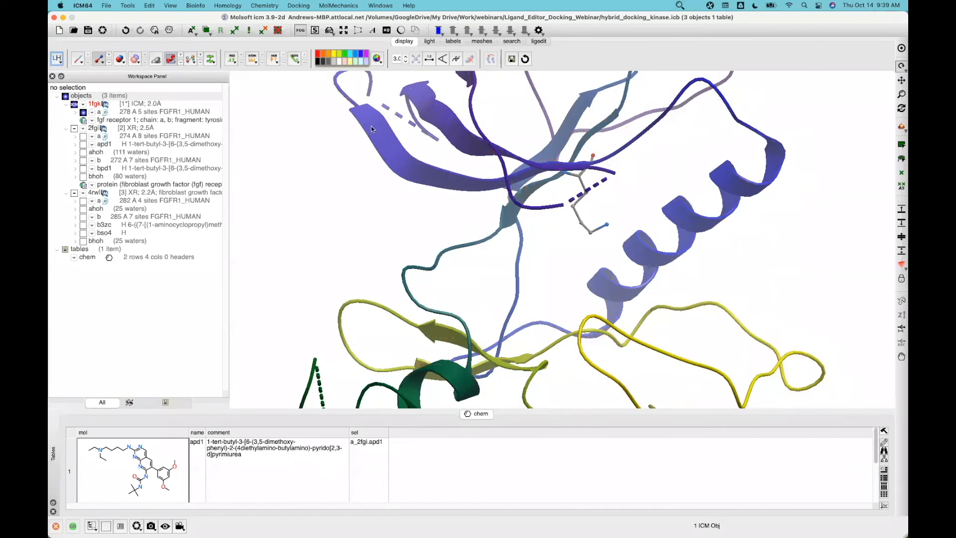
click(902, 186)
click(589, 232)
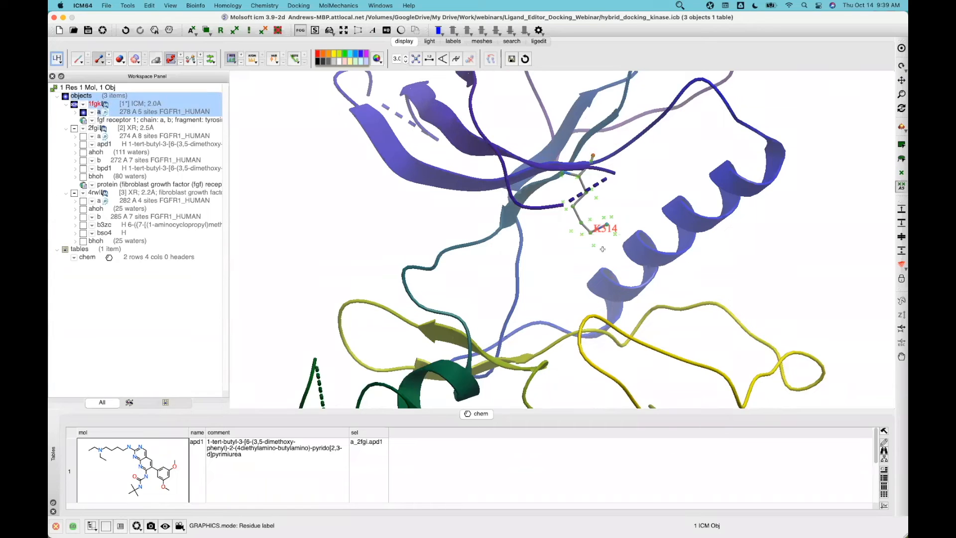
click(638, 215)
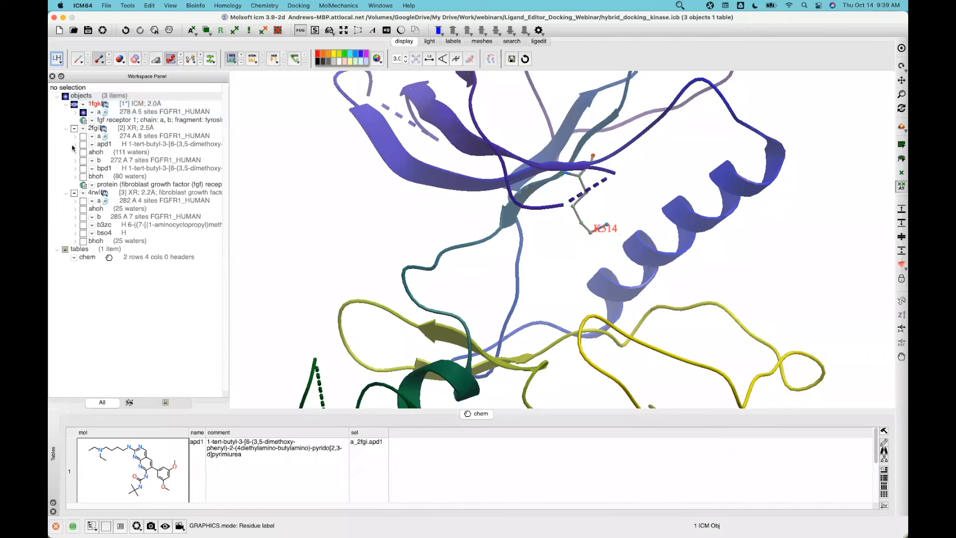
Show 2fgi chain a over 1fgk, toggling its bpd1 ligand and displaying apd1 in the pocket
click(83, 138)
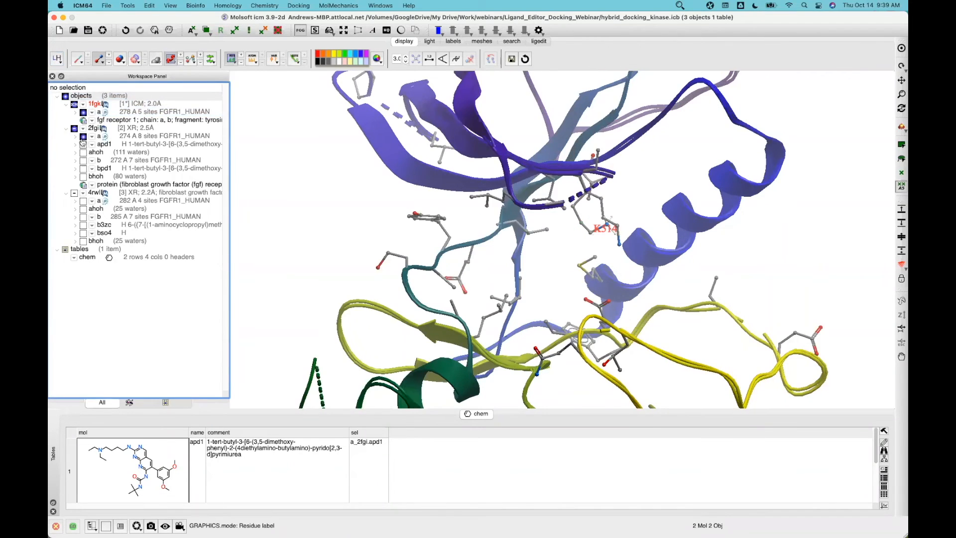
mouse_move(614, 227)
mouse_down()
mouse_move(641, 205)
mouse_move(613, 214)
mouse_up()
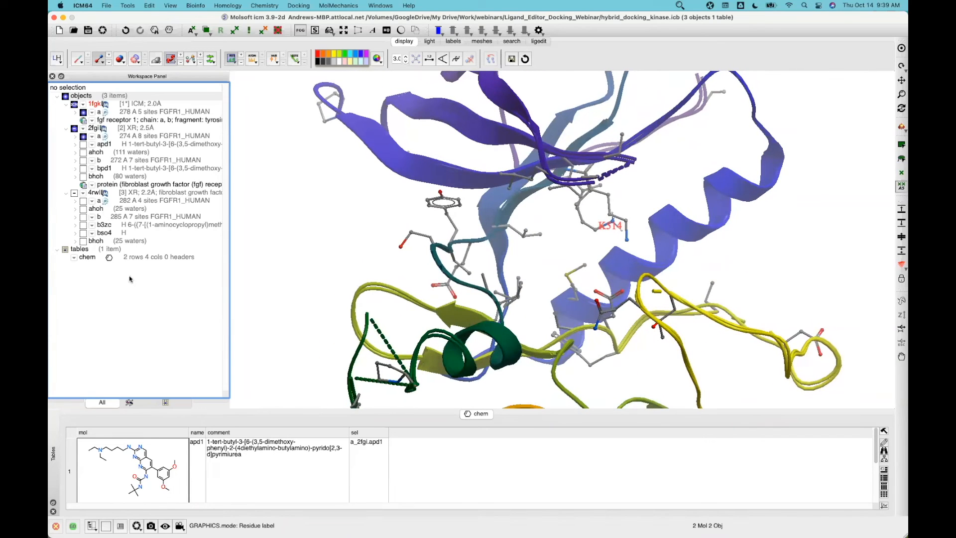
click(83, 169)
click(83, 168)
click(83, 145)
Inspect the apd1 ligand in the pocket, then hide it and bring up the ligand editor tools
drag(300, 250, 600, 229)
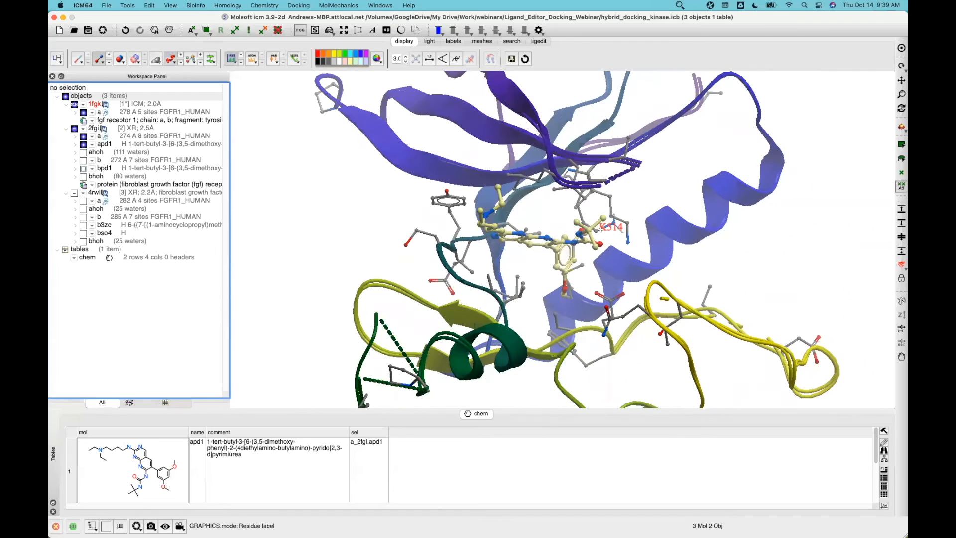
click(83, 145)
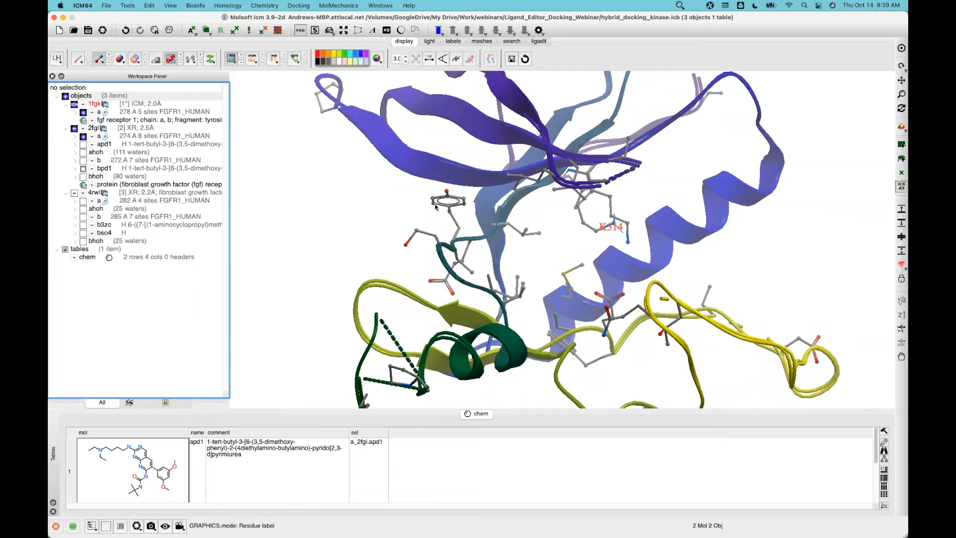
click(83, 146)
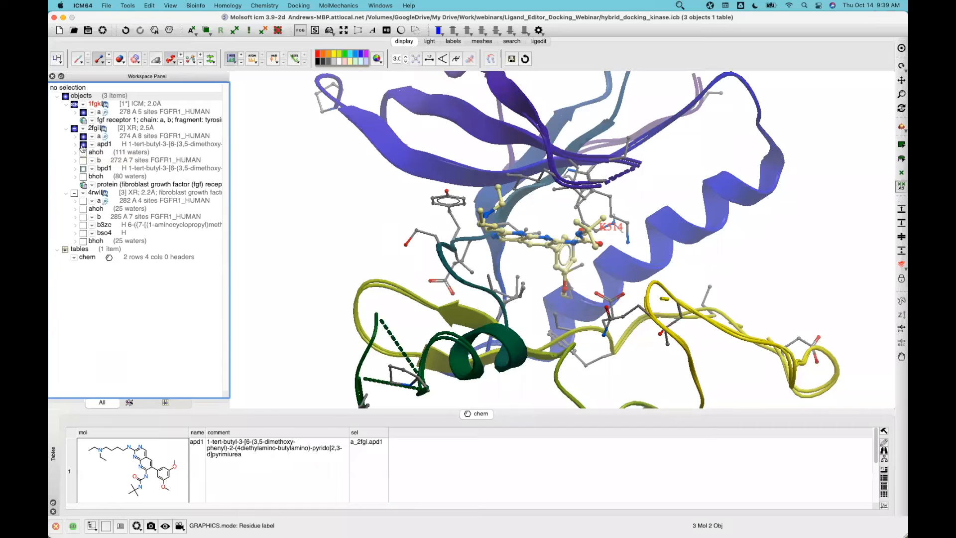
click(83, 143)
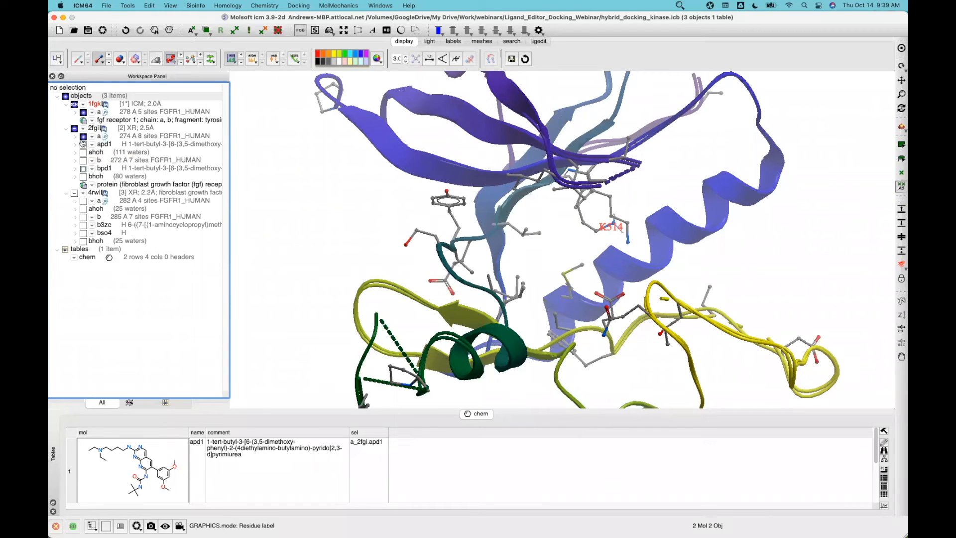
click(539, 42)
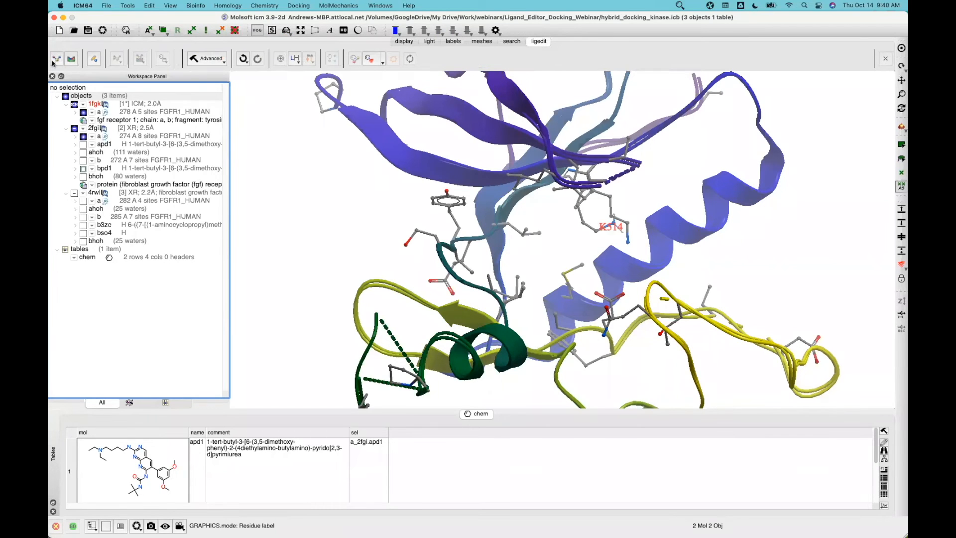
Set up a_2fgi.apd1 as ligand and 1fgk as receptor, boxing the pocket around the existing ligand
click(57, 60)
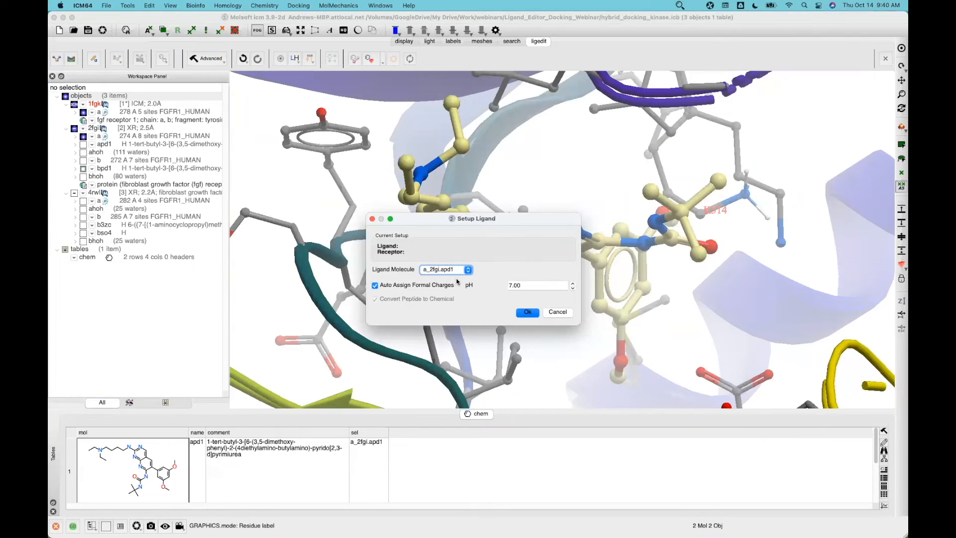
click(527, 312)
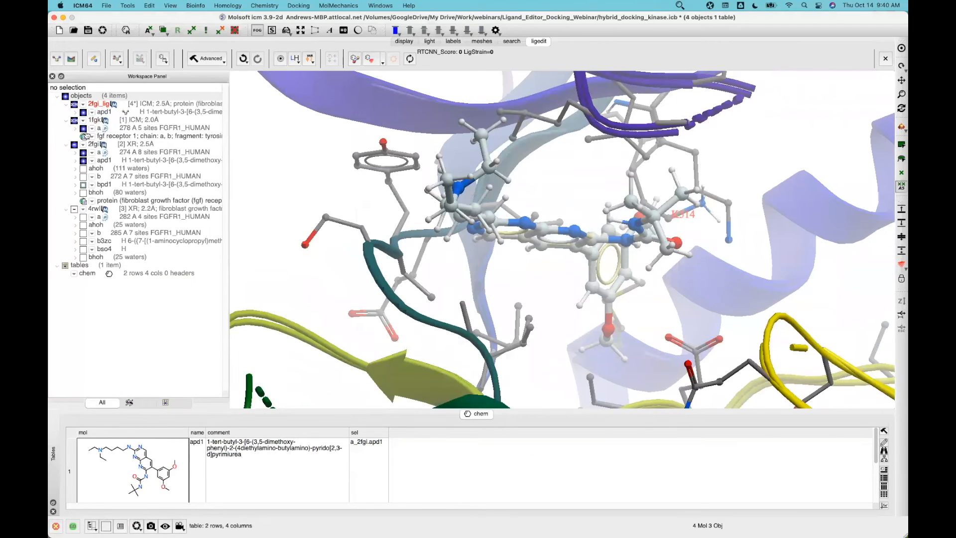
click(71, 59)
click(428, 211)
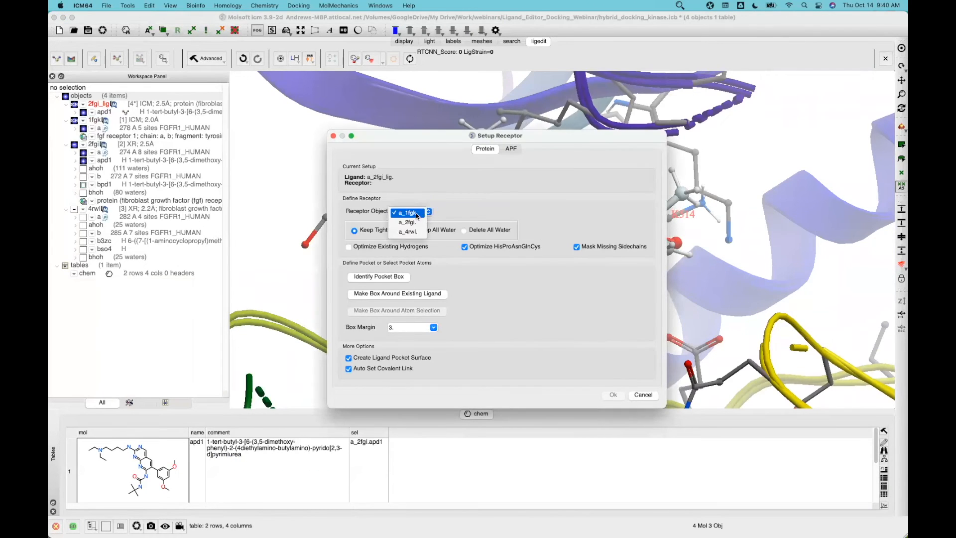
click(414, 213)
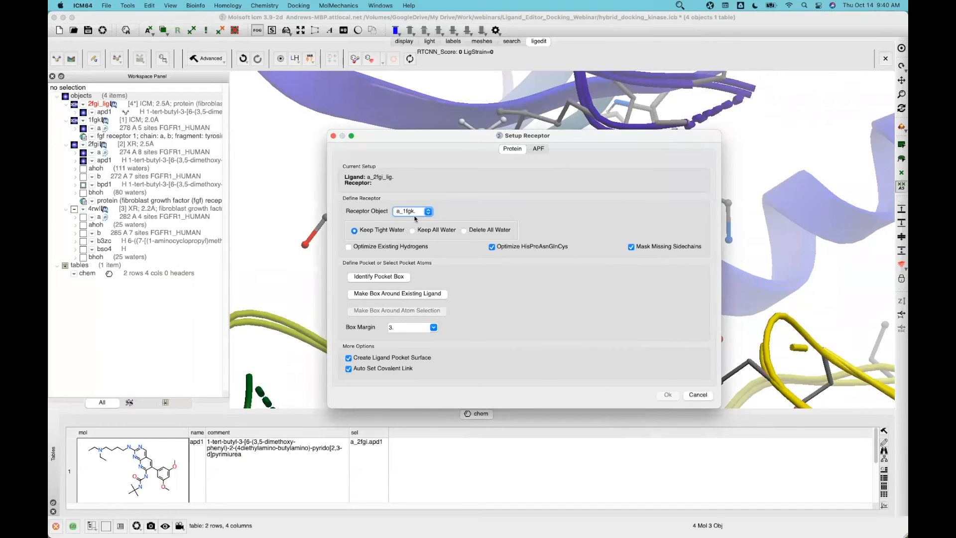
click(402, 294)
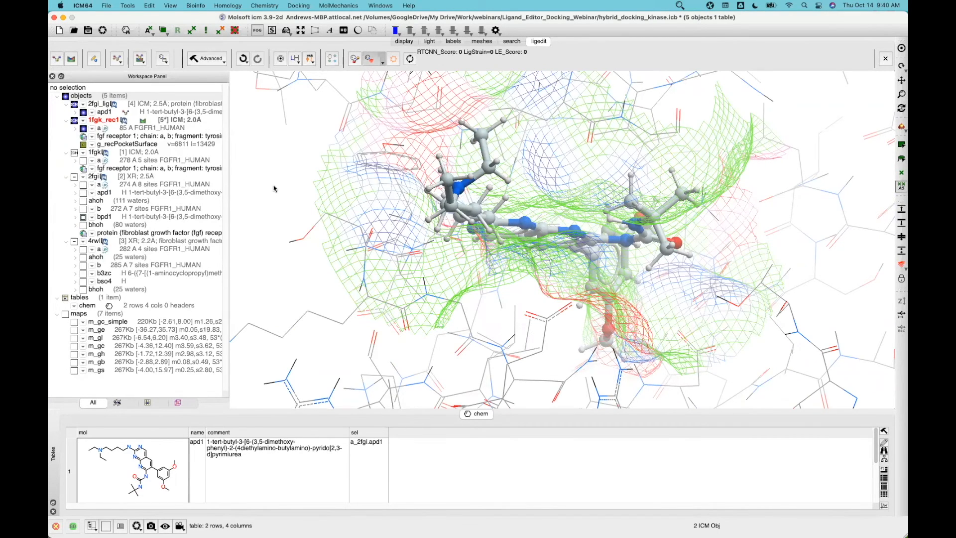
Select residue K514 and show per-atom energy contributions on the ligand
scroll(291, 198, down, 4)
drag(291, 198, 226, 239)
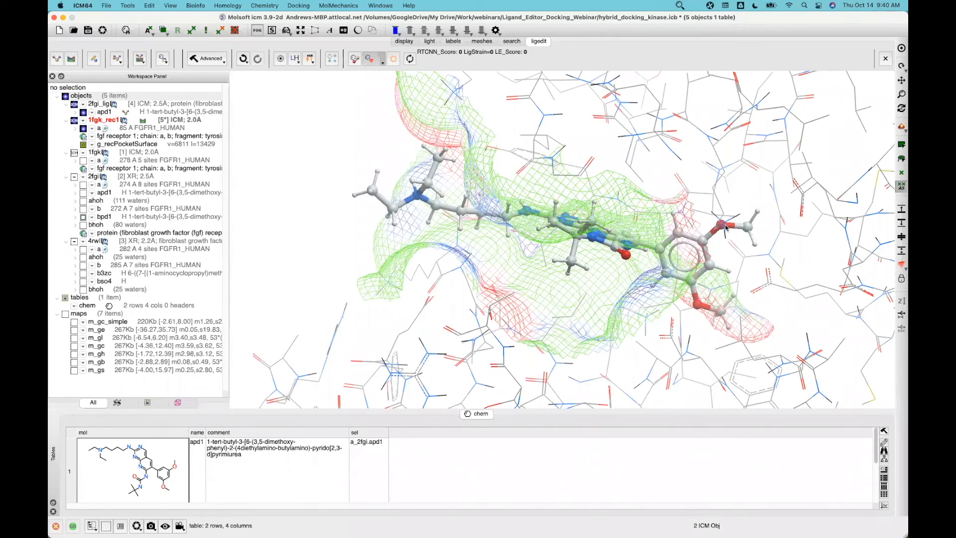
drag(735, 200, 714, 192)
click(711, 187)
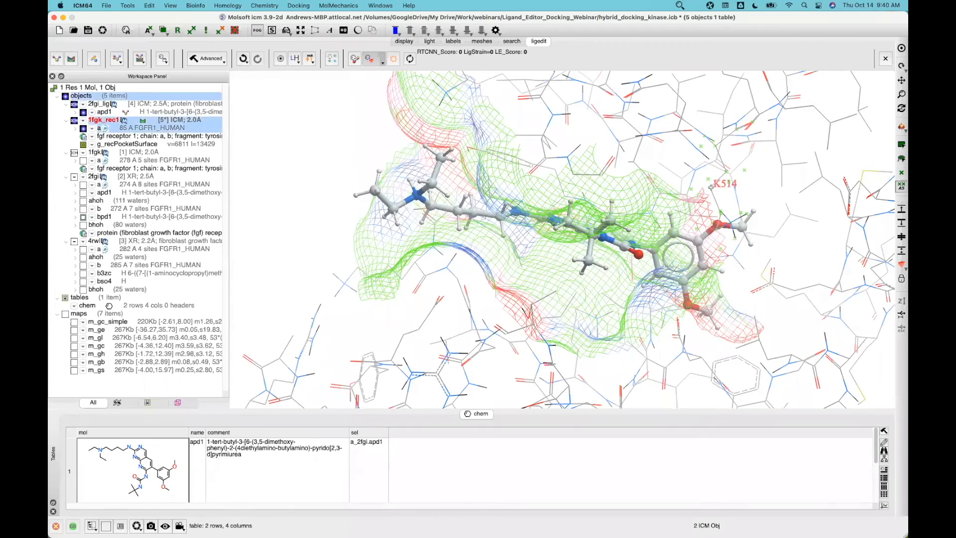
drag(760, 193, 724, 183)
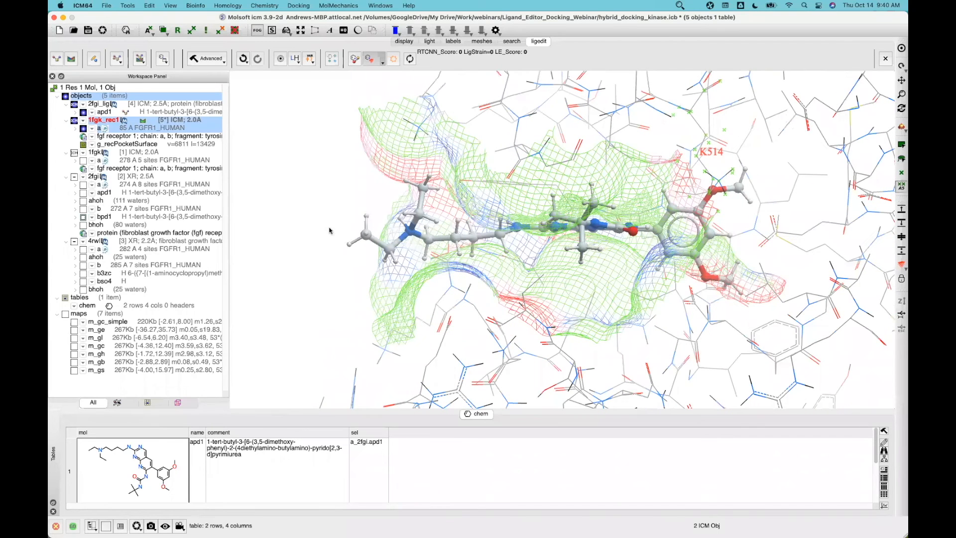
click(394, 59)
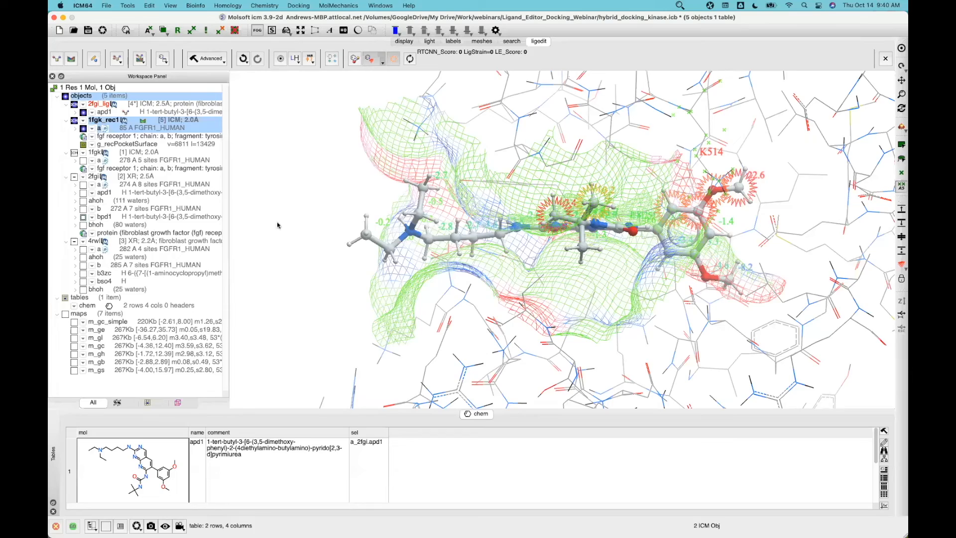
Inspect the energy labels, briefly using the screen magnifier, then open the Advanced options
scroll(250, 218, up, 3)
scroll(417, 295, up, 2)
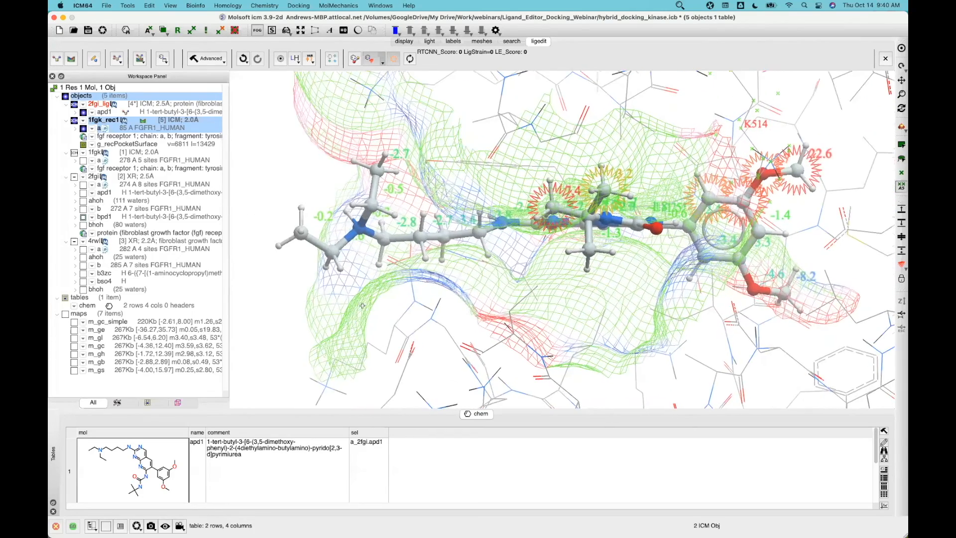
scroll(297, 321, down, 3)
drag(297, 320, 263, 327)
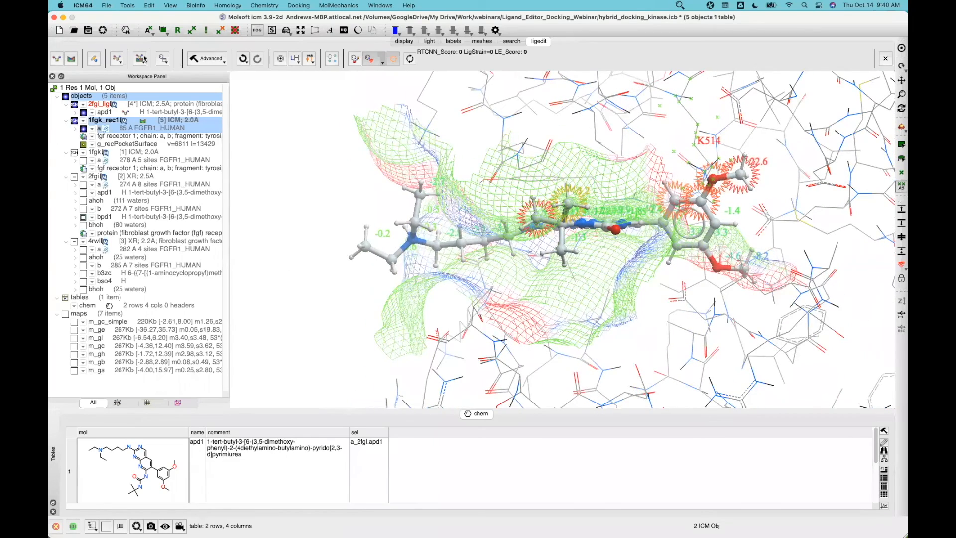
drag(253, 185, 273, 195)
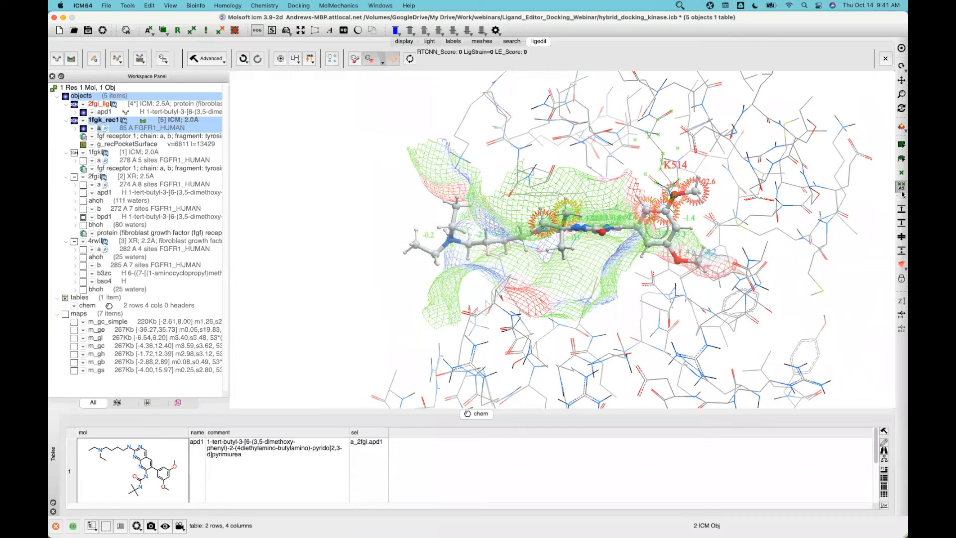
click(683, 7)
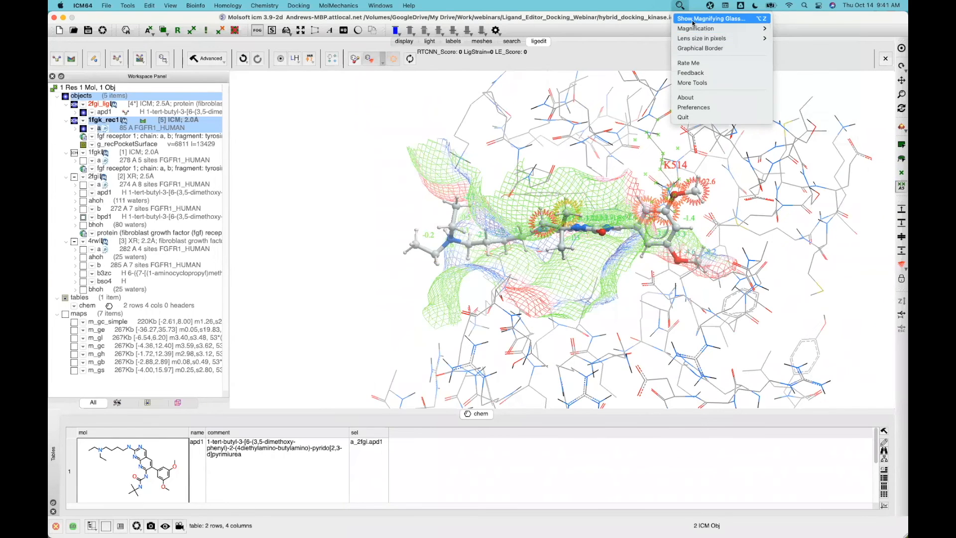
click(695, 21)
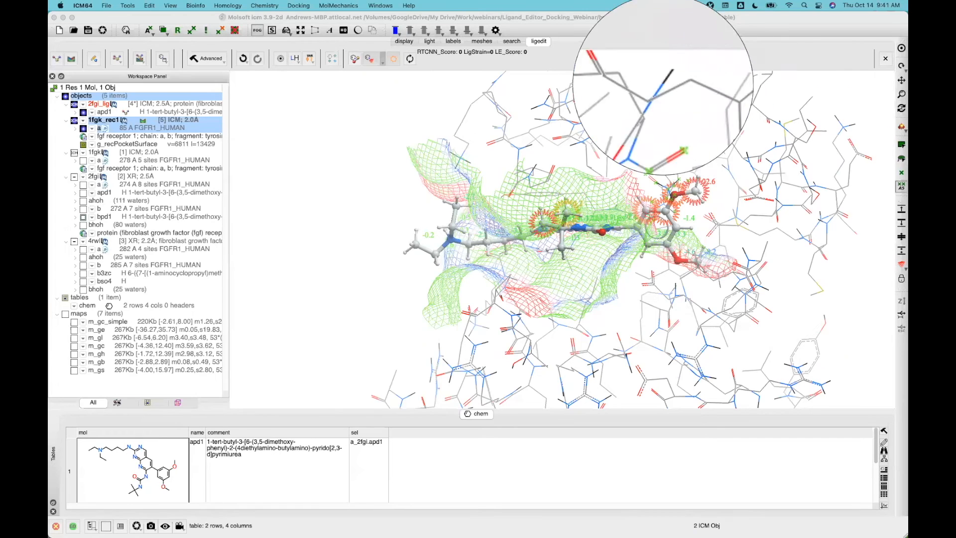
click(555, 43)
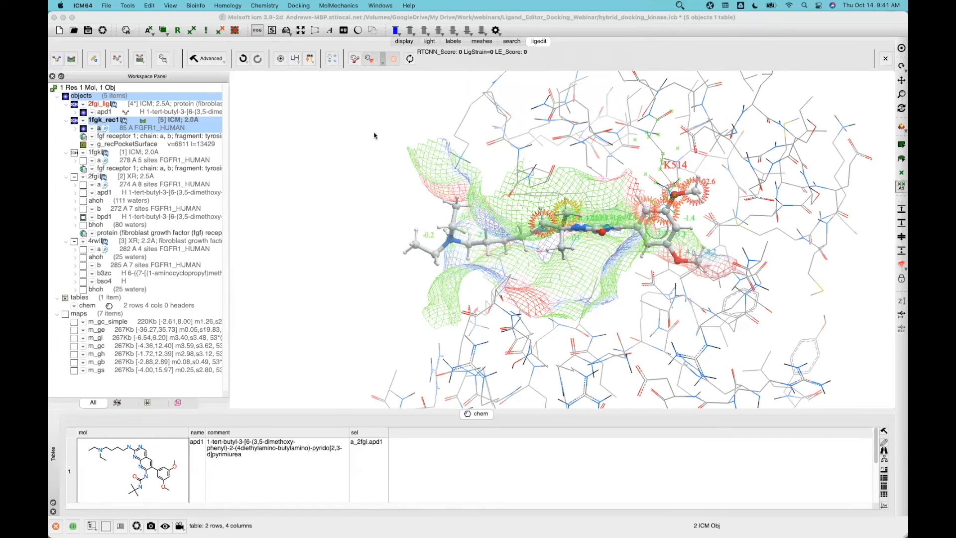
click(217, 60)
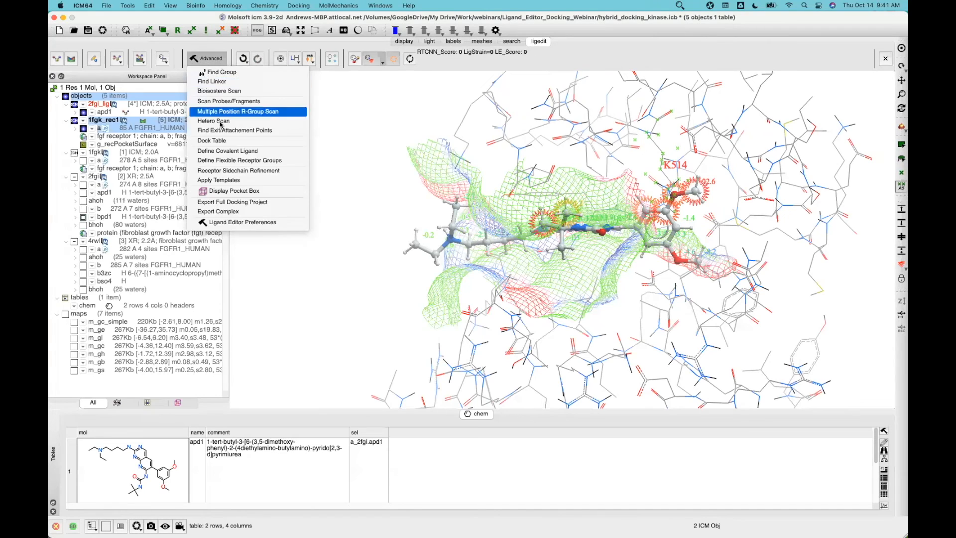
Make K514 a flexible receptor side chain and hide the ligand pocket surface mesh
click(244, 166)
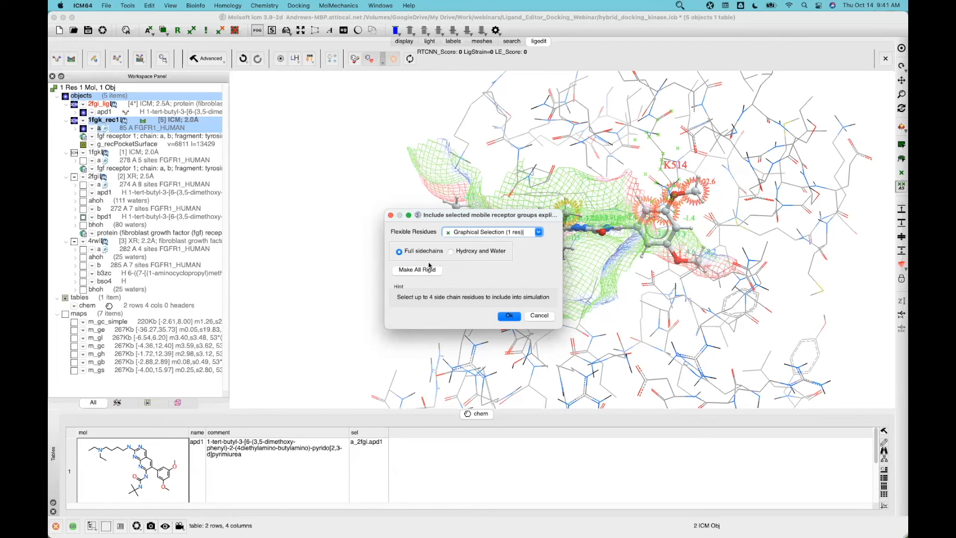
click(509, 317)
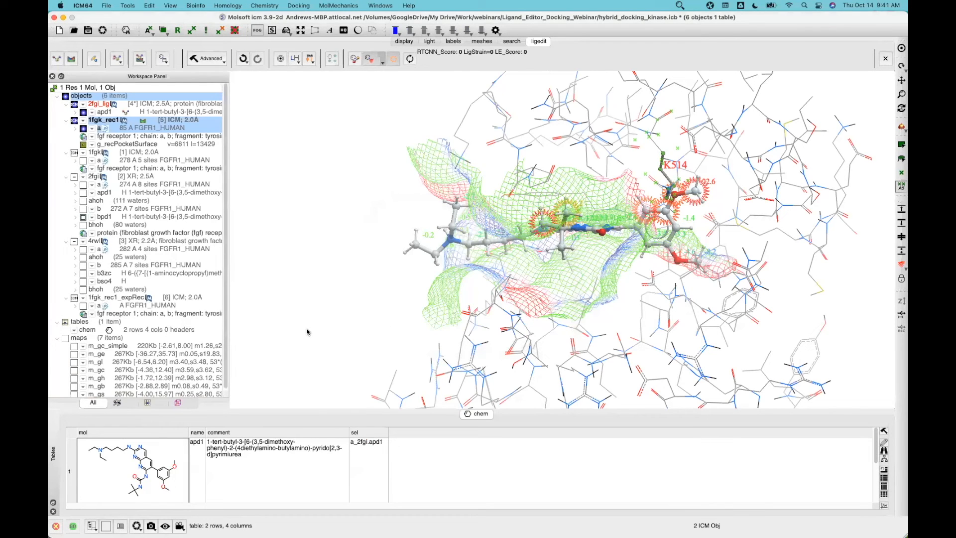
click(382, 61)
click(388, 102)
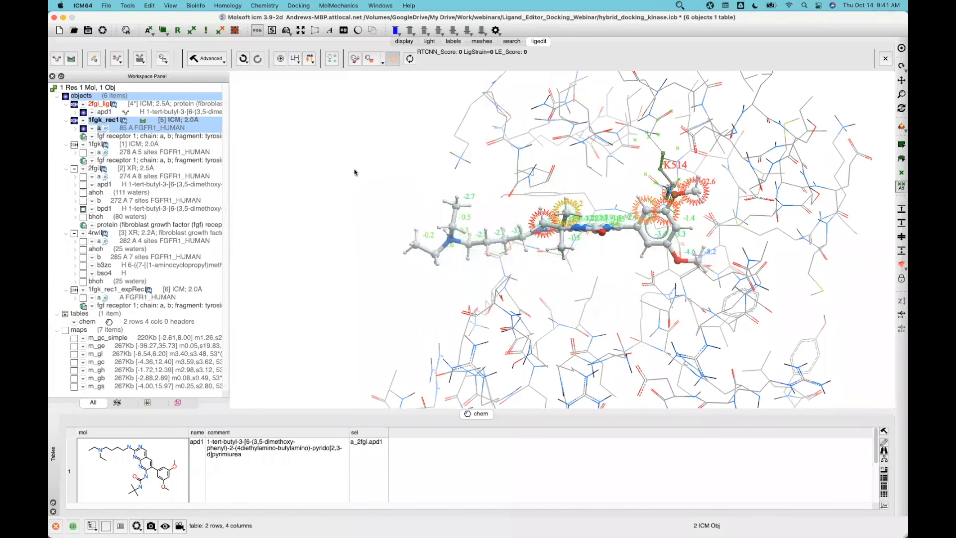
Zoom and pan onto the docked ligand's energies, then open the Advanced functions list
mouse_move(375, 236)
mouse_down()
mouse_move(367, 245)
mouse_move(401, 229)
mouse_move(384, 230)
mouse_up()
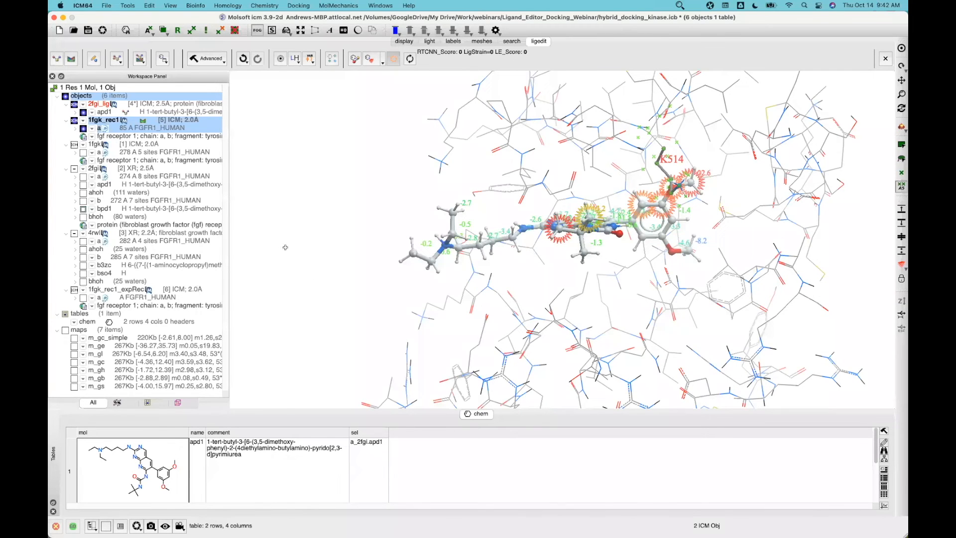
scroll(267, 238, up, 5)
middle_drag(267, 235, 220, 251)
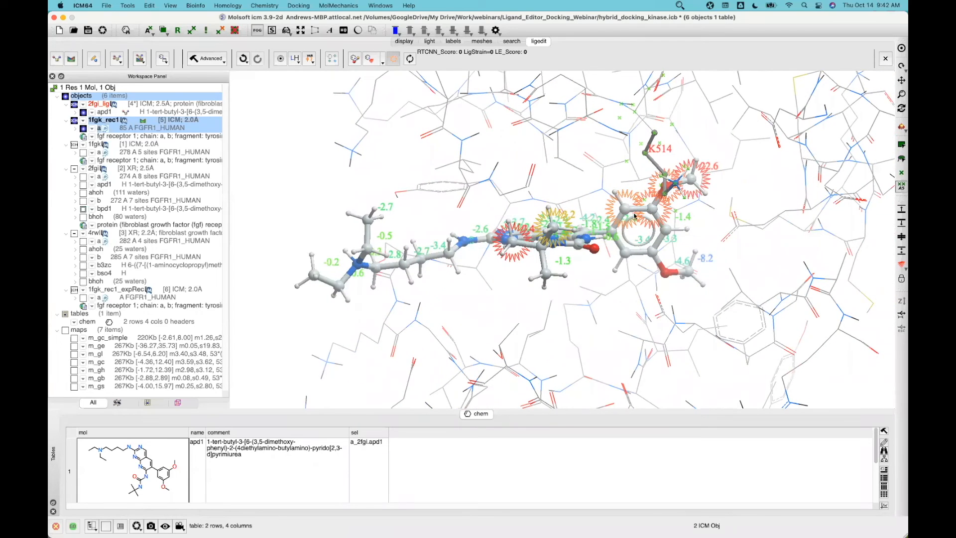
click(221, 61)
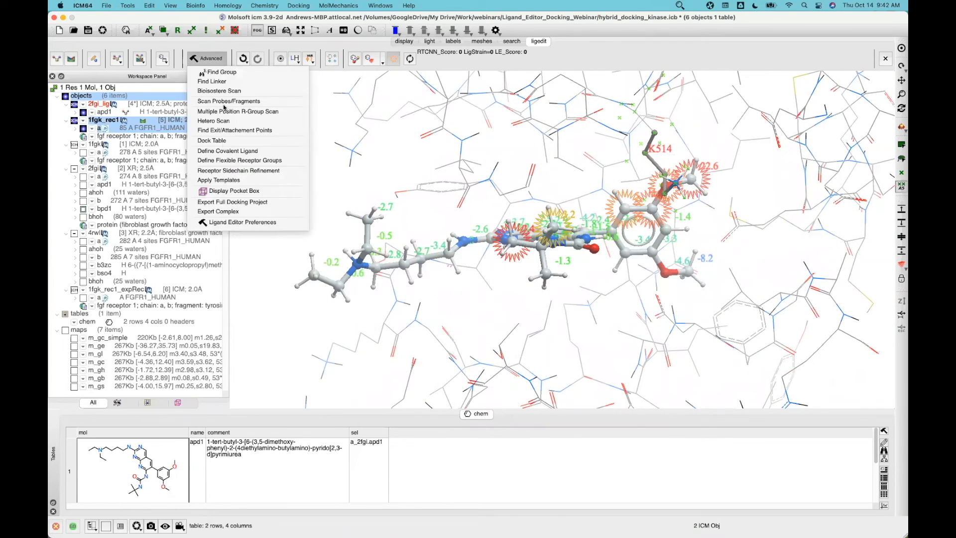
Set docking thoroughness to 5.00 in Ligand Editor Preferences and start re-docking the ligand
click(234, 223)
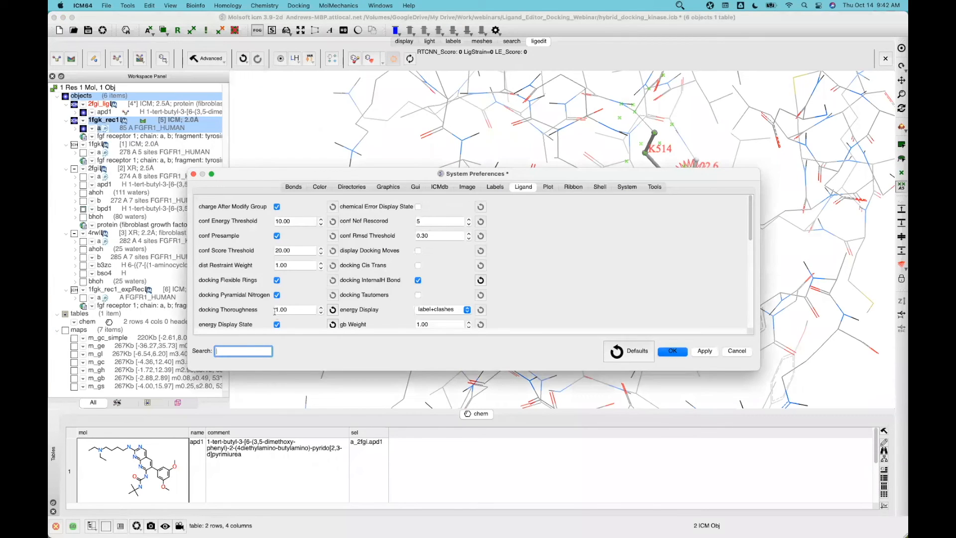
click(277, 310)
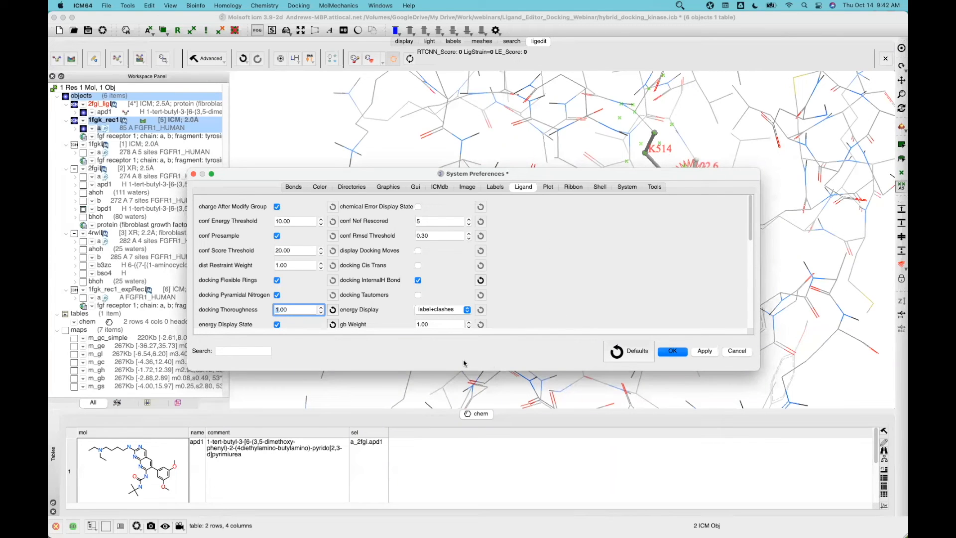
click(676, 354)
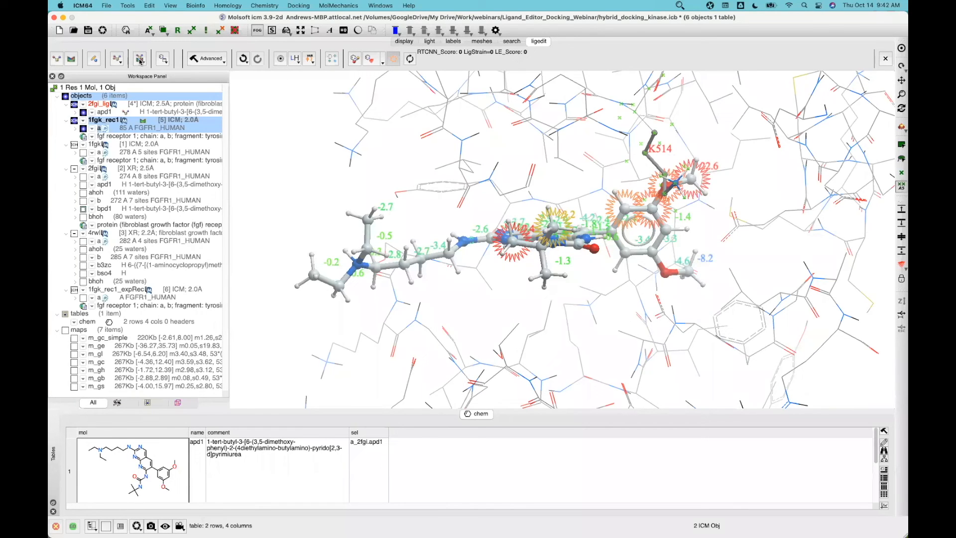
click(140, 59)
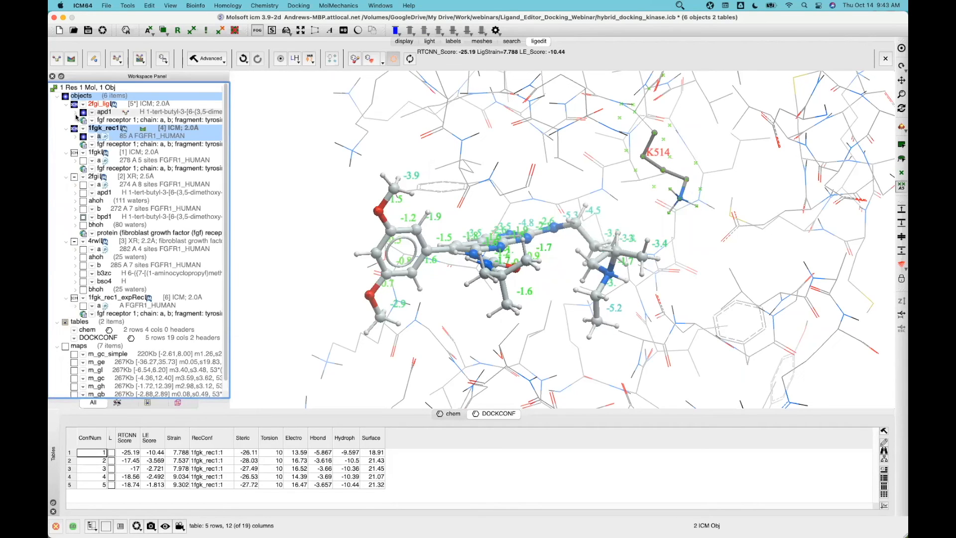
Expand the receptor chain's sequence rows and select K514 in the rotated docked complex
click(75, 137)
click(75, 137)
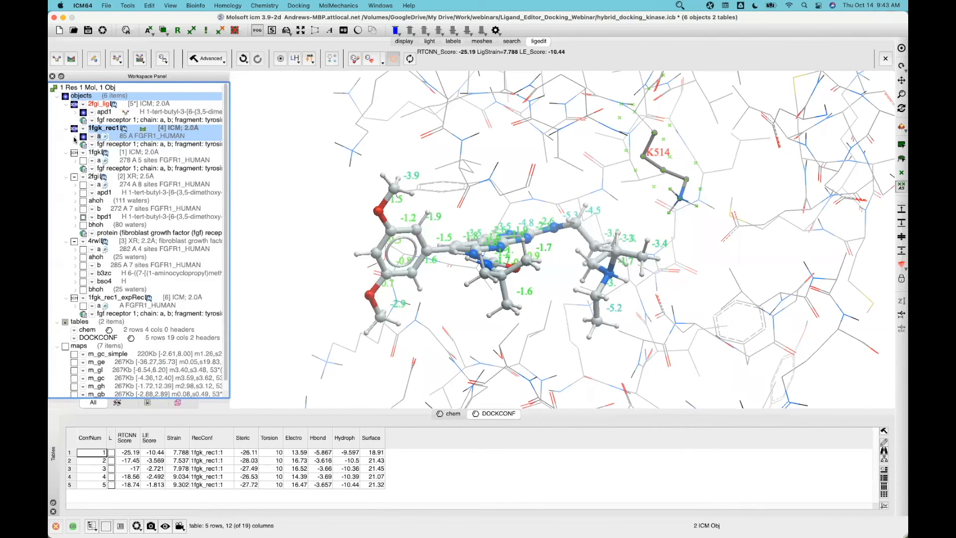
click(75, 161)
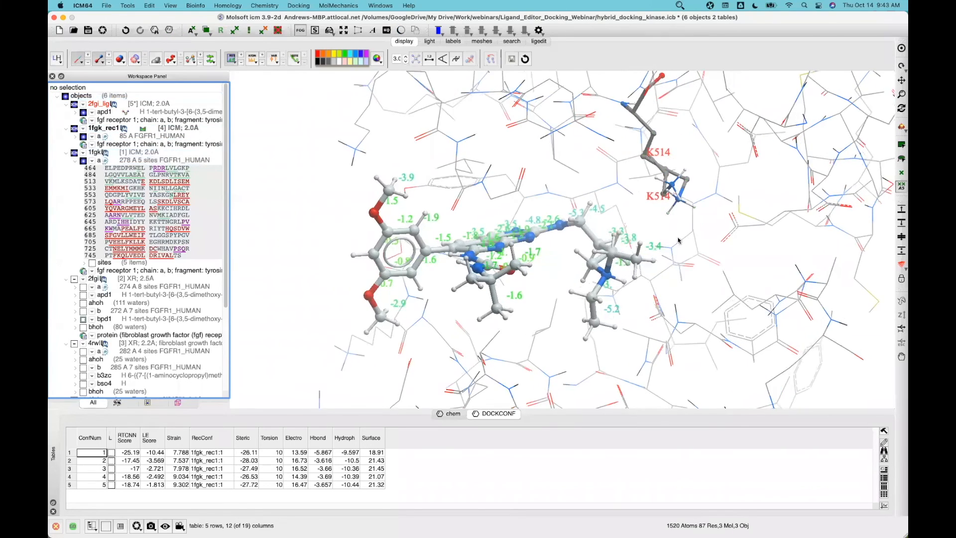
drag(677, 240, 640, 203)
click(658, 200)
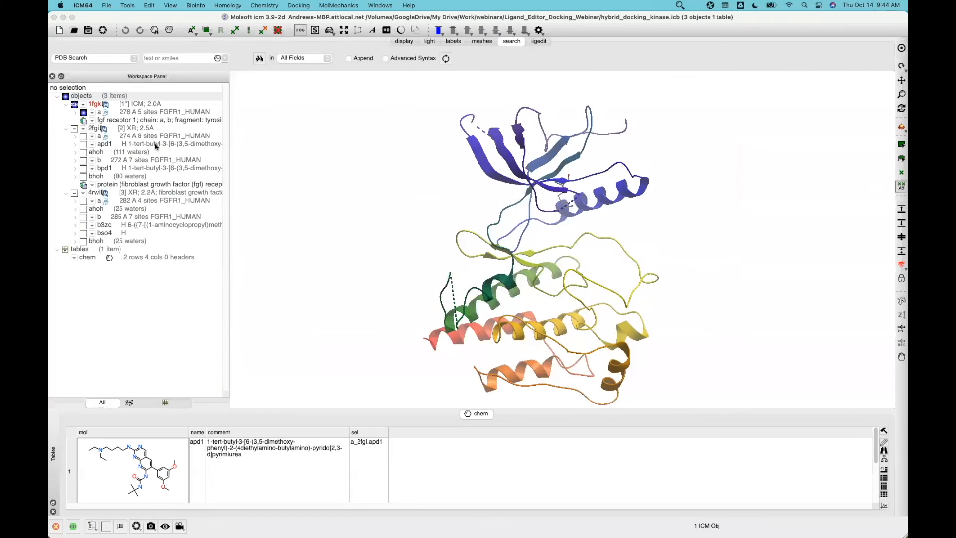
Display chain a of 2fgi and 4rwl and colour each structure's ribbon by object
click(83, 138)
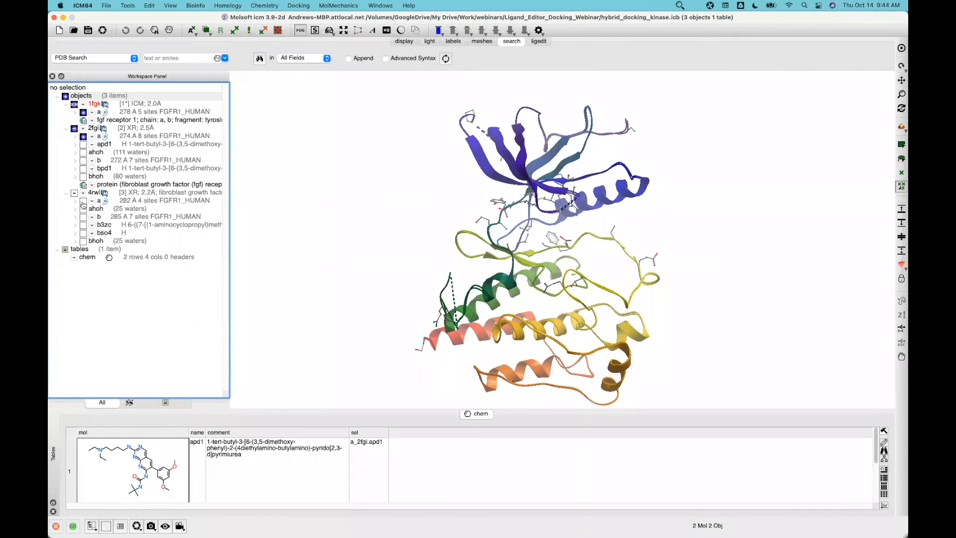
click(83, 203)
drag(401, 230, 422, 264)
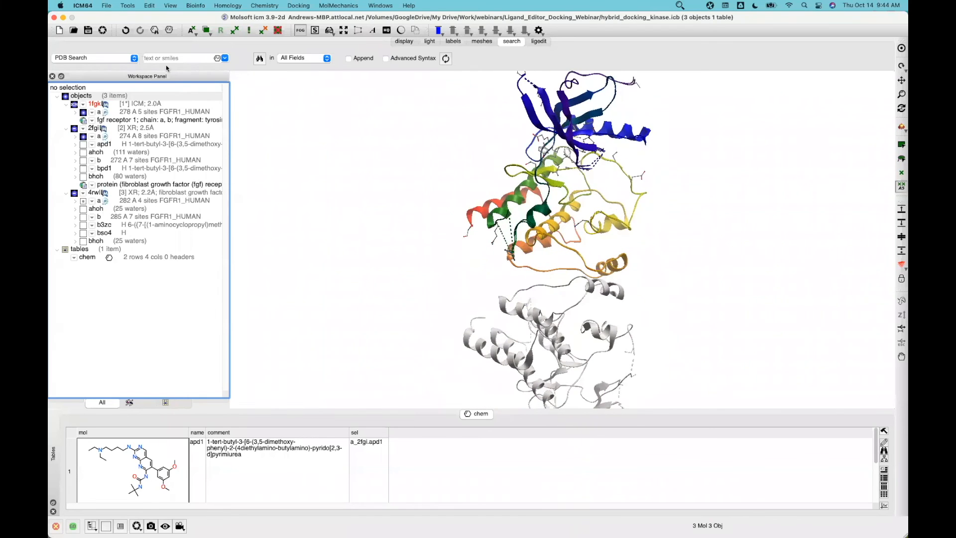
click(398, 43)
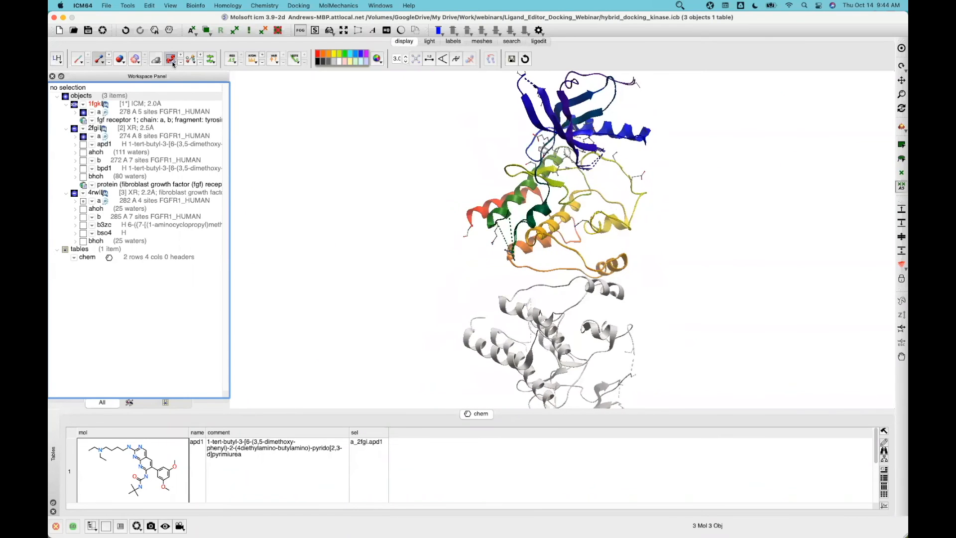
click(171, 59)
mouse_move(209, 92)
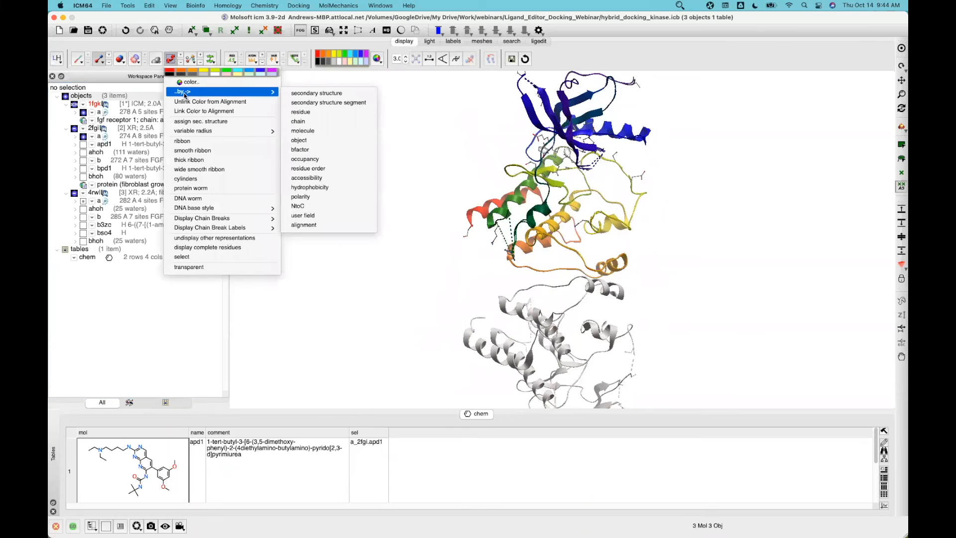
click(299, 141)
Box-select all three chains and start superimposing them
drag(382, 169, 448, 242)
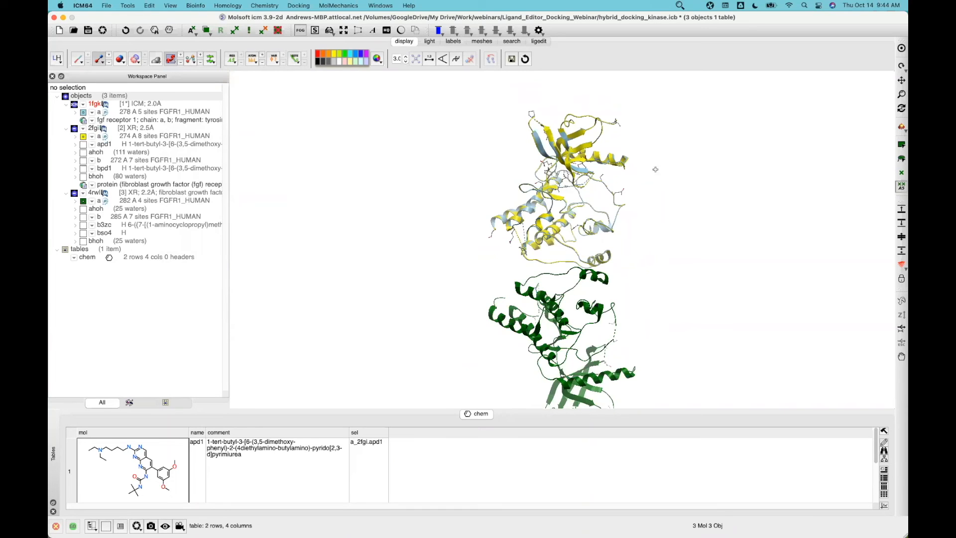
drag(481, 185, 445, 190)
drag(437, 96, 656, 411)
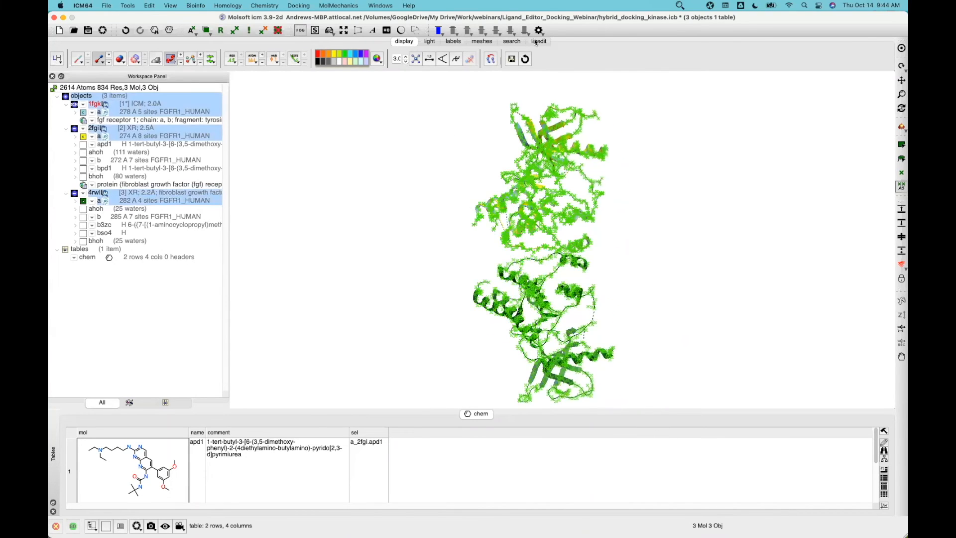
click(490, 59)
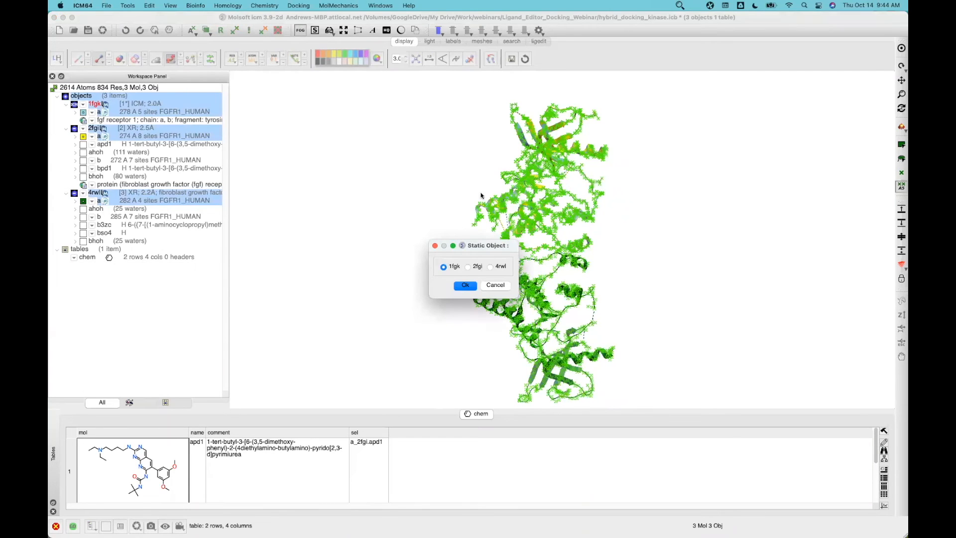
Superimpose 2fgi and 4rwl onto static 1fgk, clear the selection, and inspect the overlaid ribbons
click(465, 285)
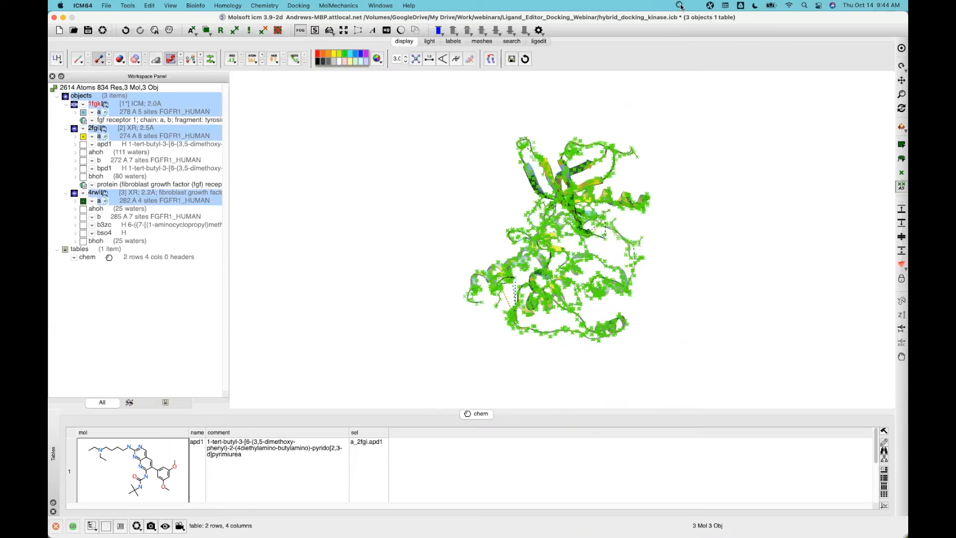
click(680, 6)
click(711, 18)
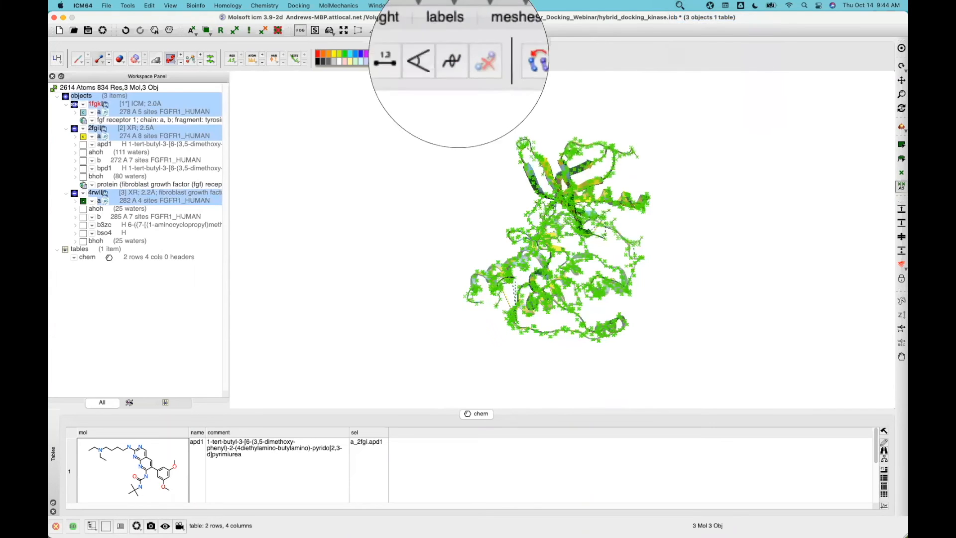
click(498, 58)
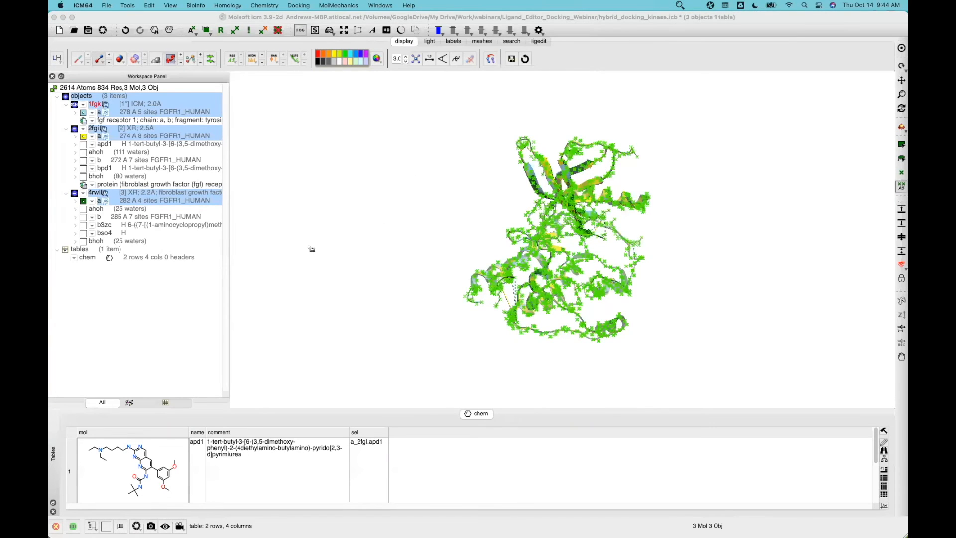
click(252, 265)
scroll(234, 207, up, 5)
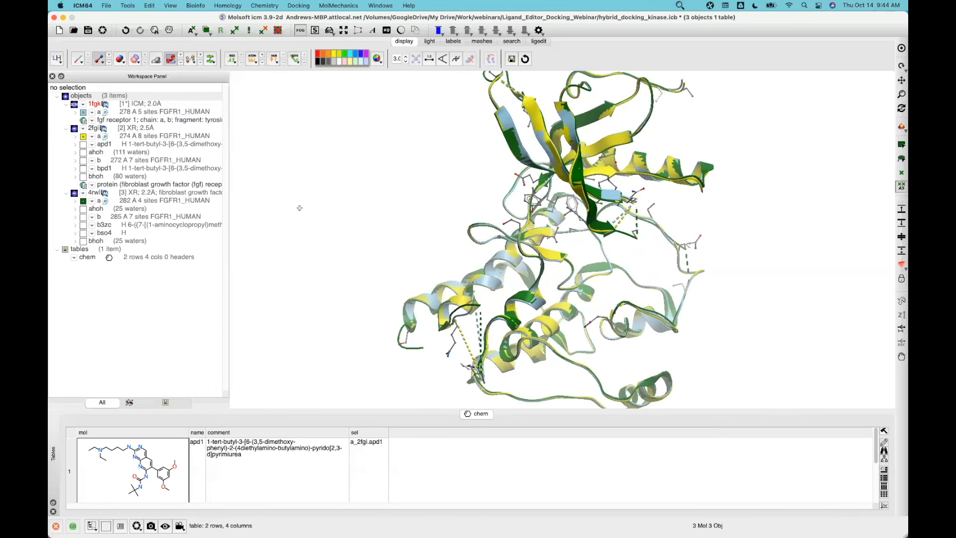
drag(286, 185, 132, 178)
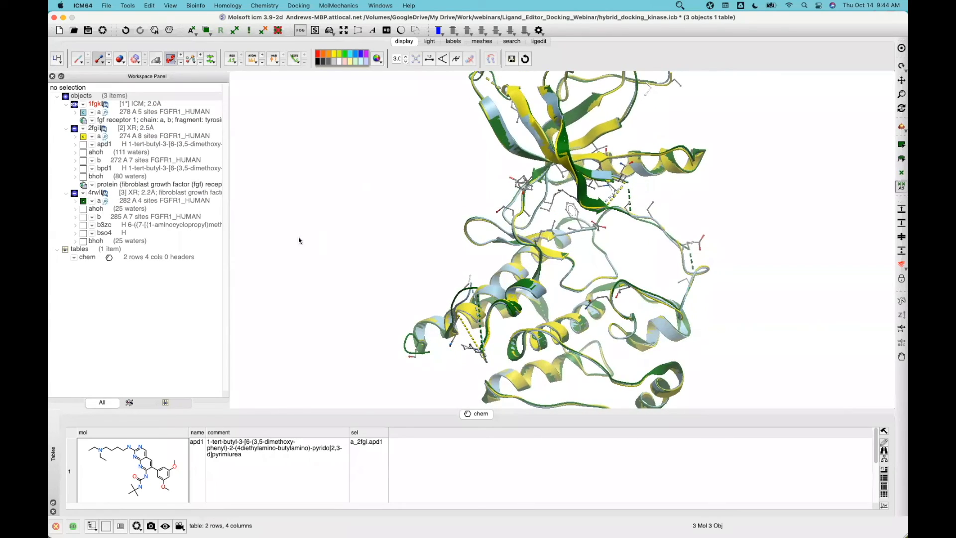
scroll(375, 228, down, 2)
drag(386, 173, 130, 121)
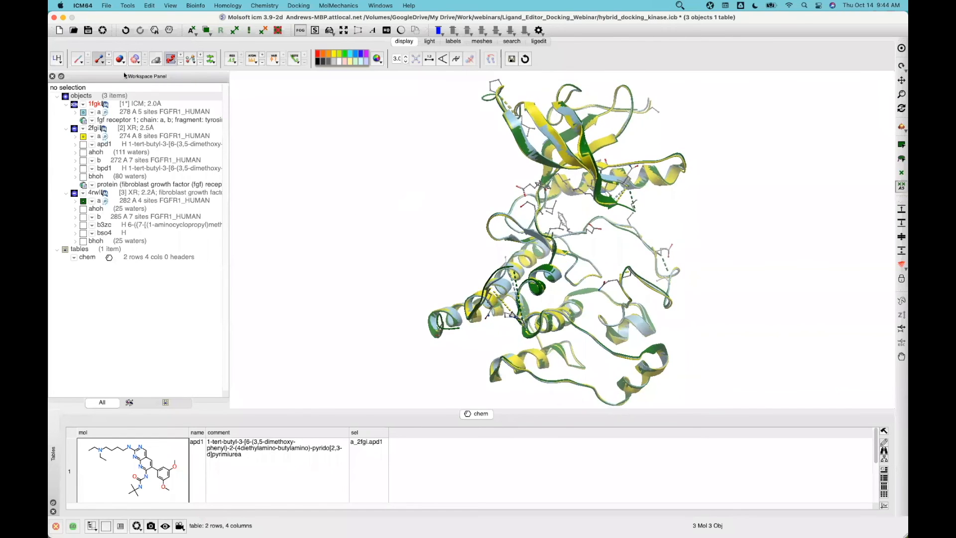
click(542, 44)
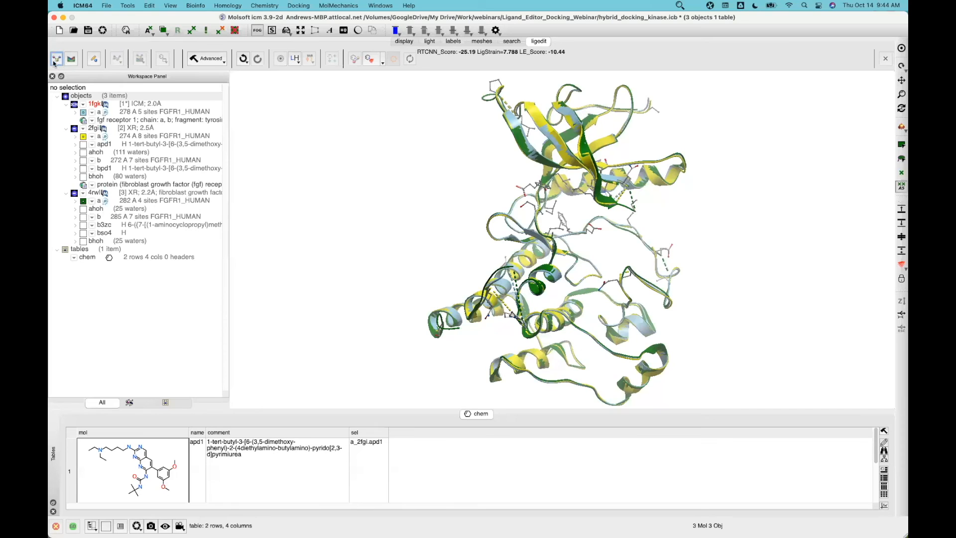
Set up a_2fgi.apd1 as a new ligand object
click(56, 57)
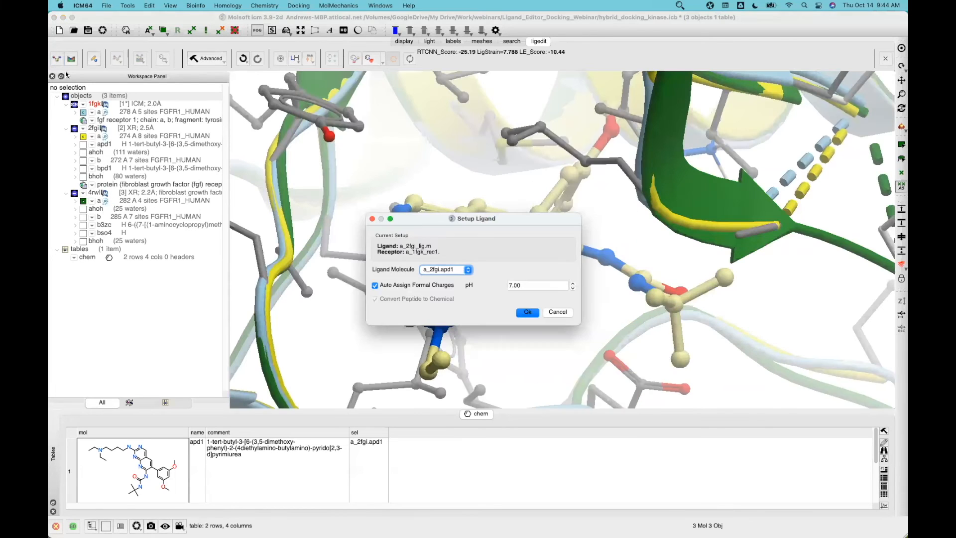
click(527, 313)
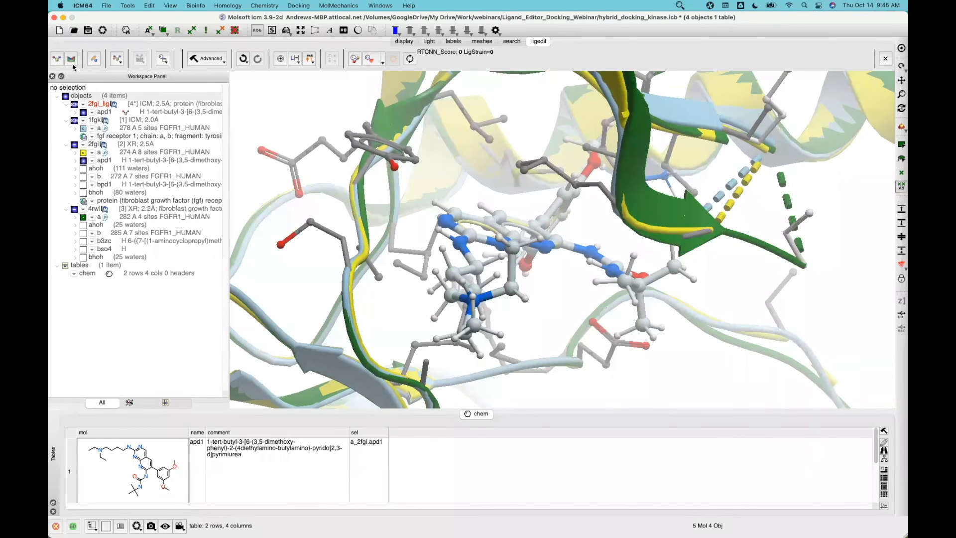
right_click(132, 160)
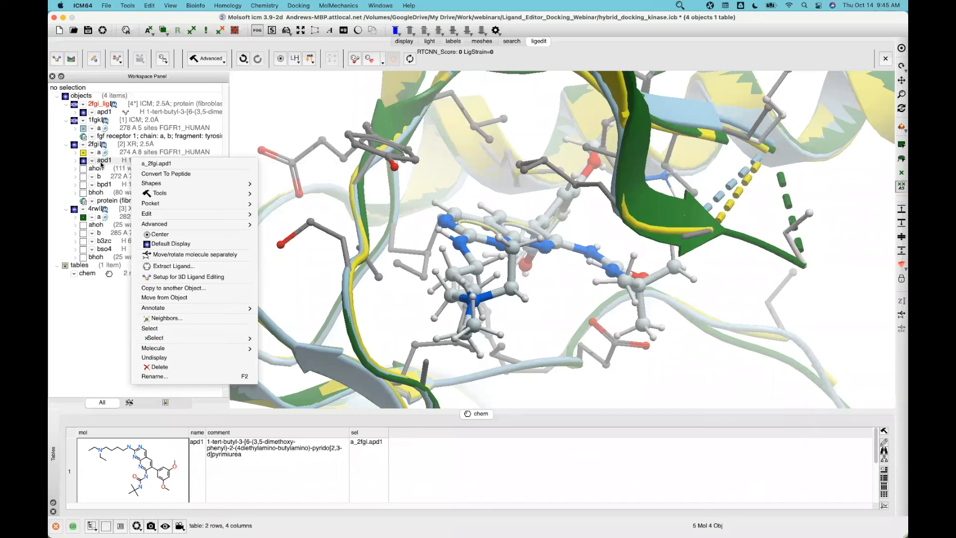
click(125, 155)
Select chain a of 2fgi, 1fgk and 4rwl together in the Workspace
click(124, 155)
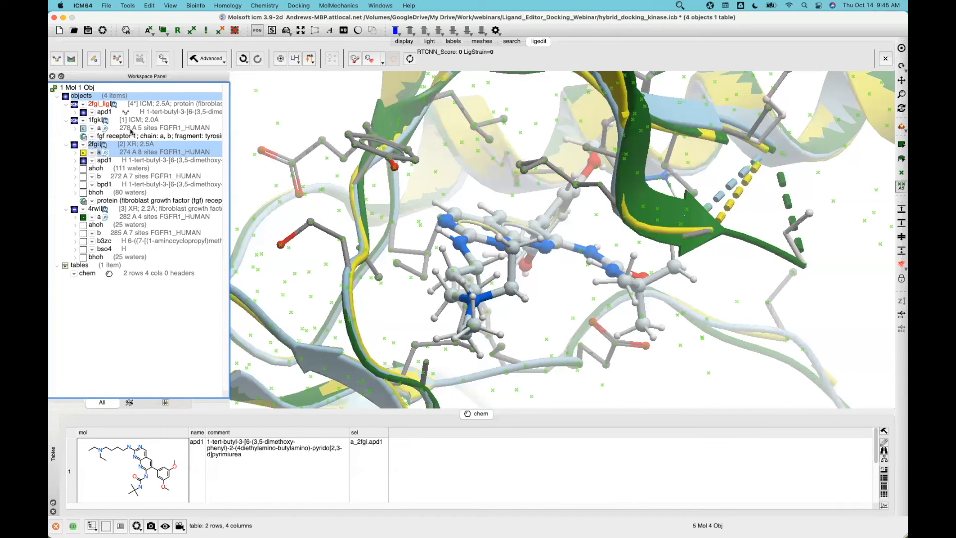
super+click(131, 132)
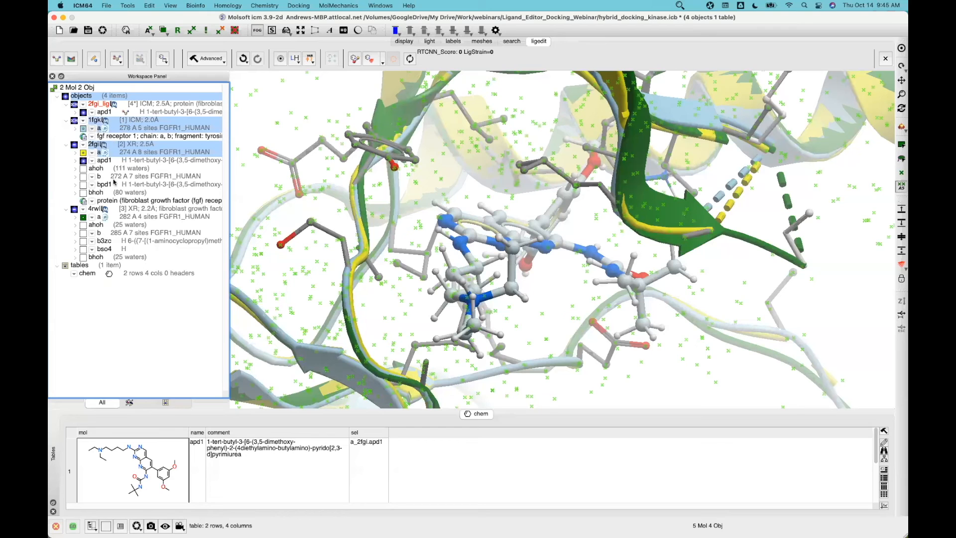
super+click(125, 218)
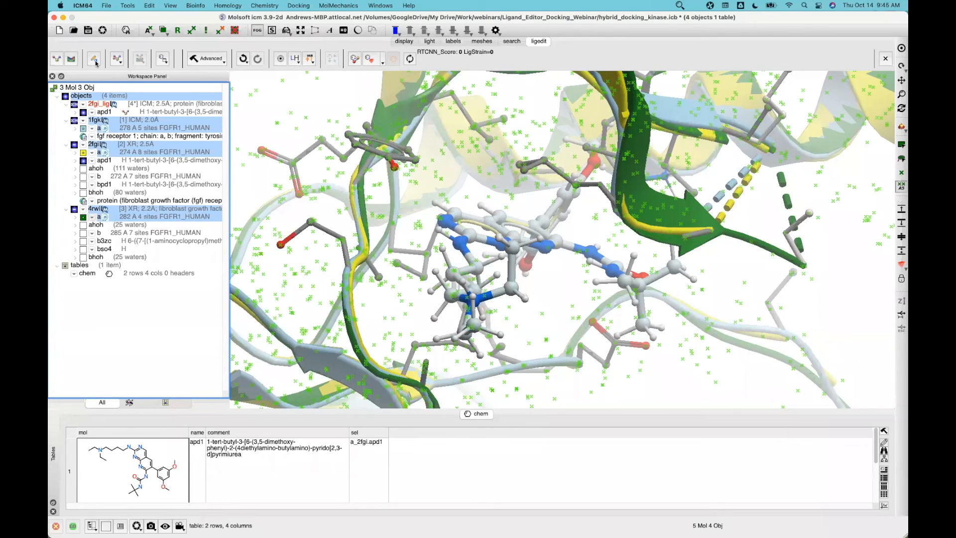
Set up the three selected chains as the receptor with a box around the existing ligand
click(70, 60)
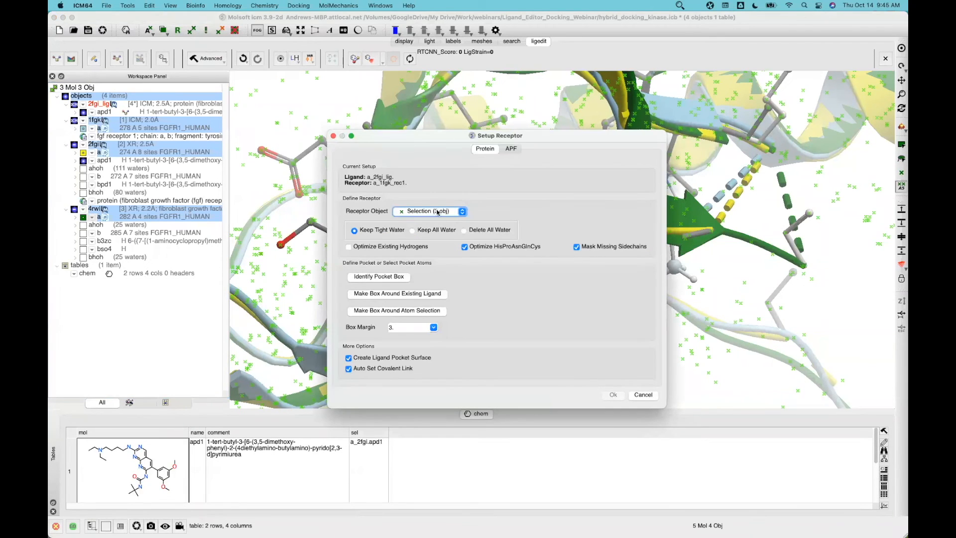
click(679, 6)
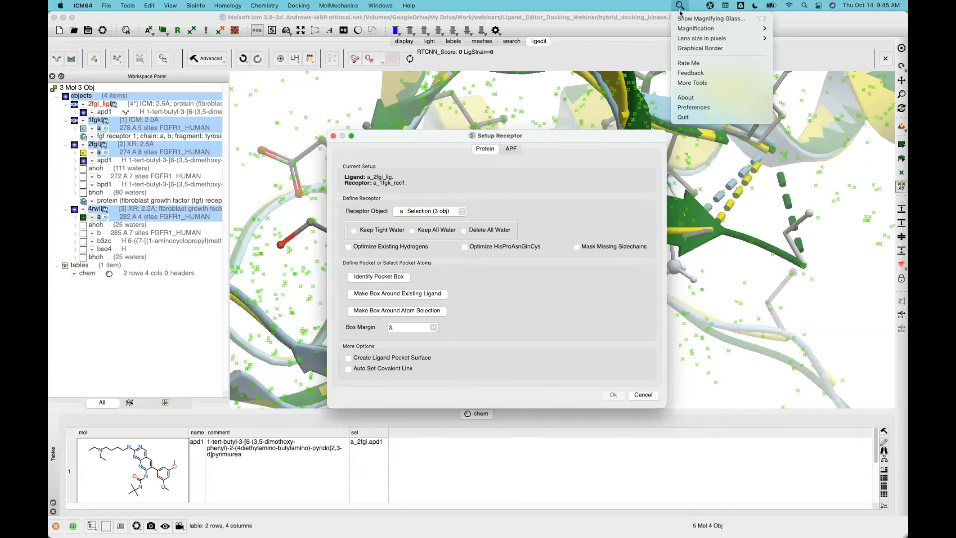
click(683, 18)
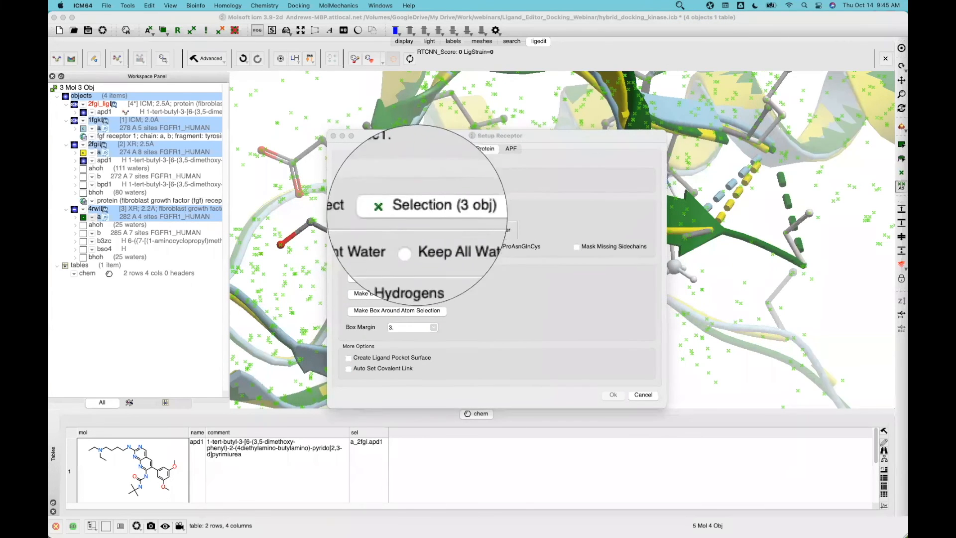
click(542, 188)
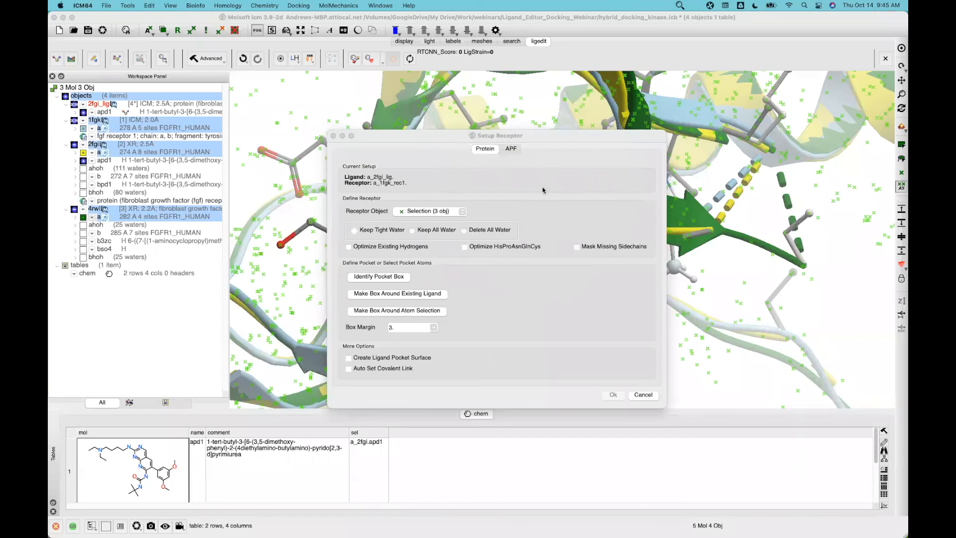
click(417, 296)
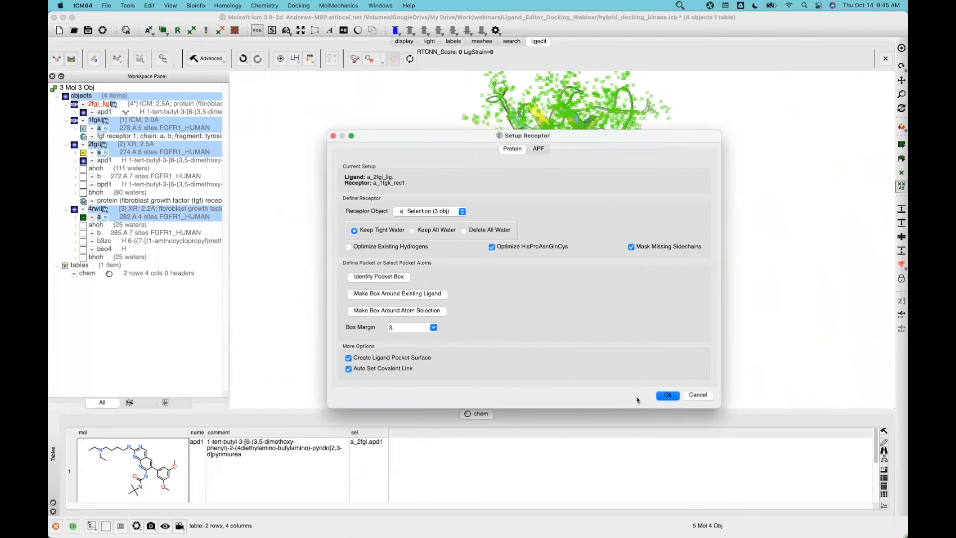
click(668, 396)
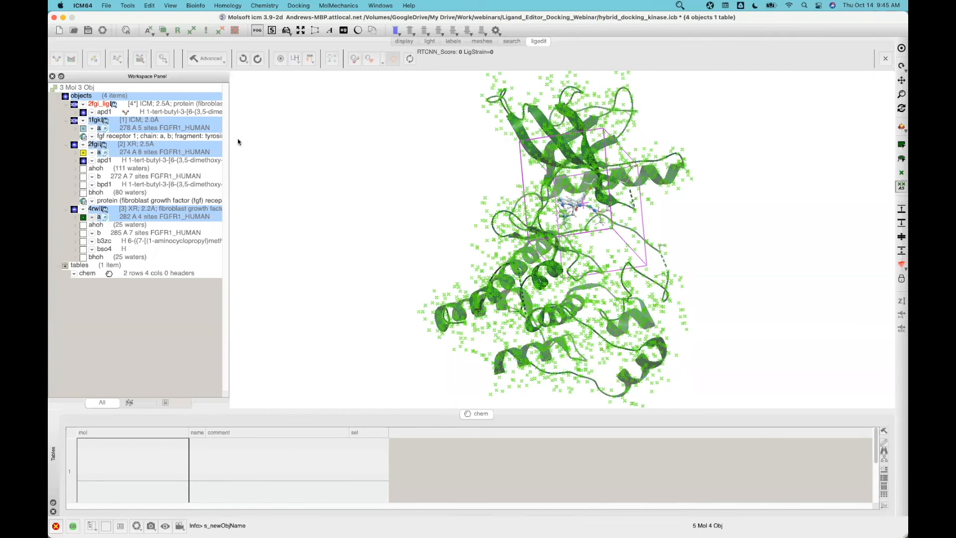
Empty the second ICM session into a blank NewProject, then bring up the Open file dialog
click(107, 8)
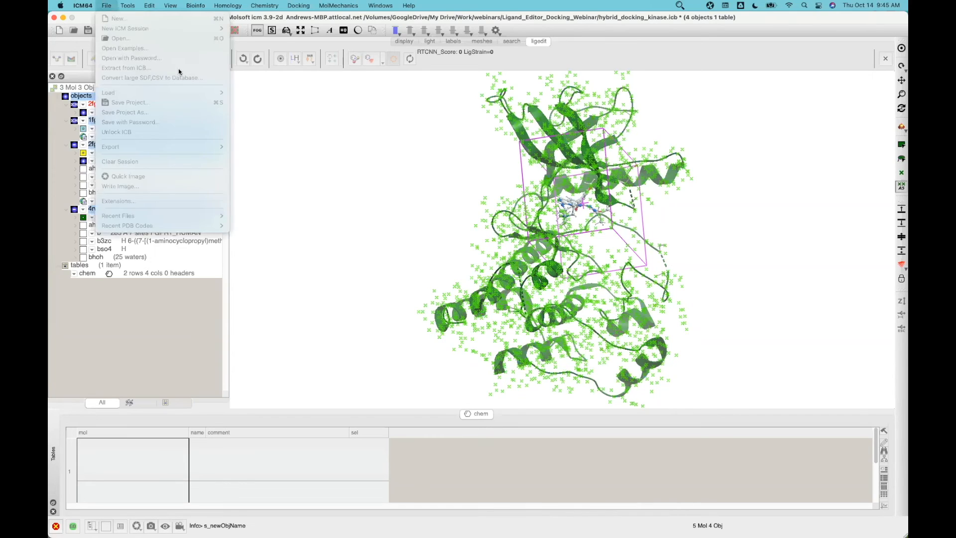
click(413, 268)
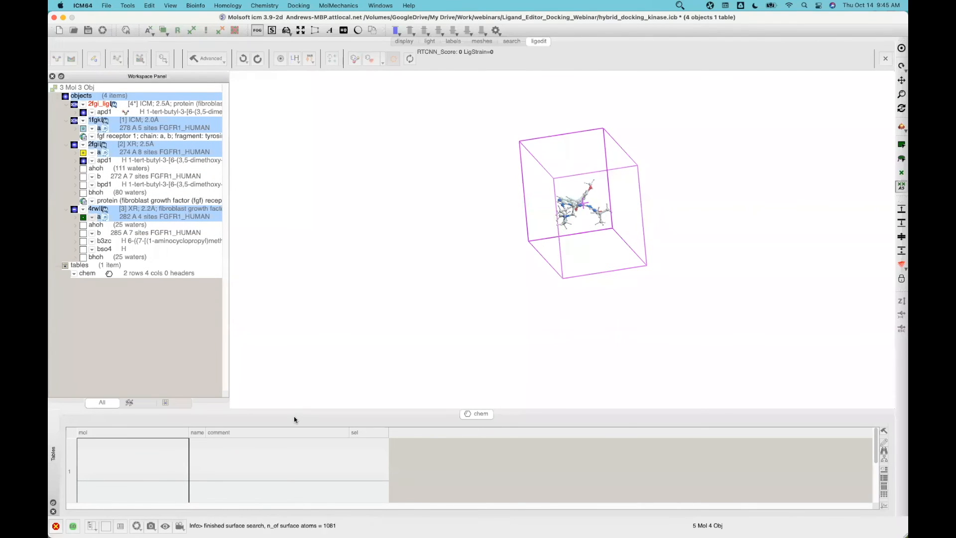
key(super+Tab)
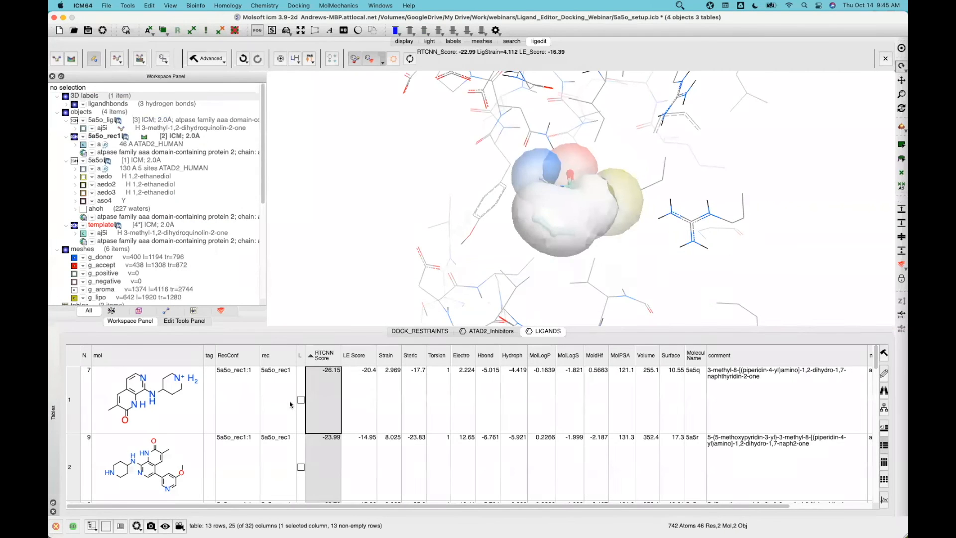
click(142, 6)
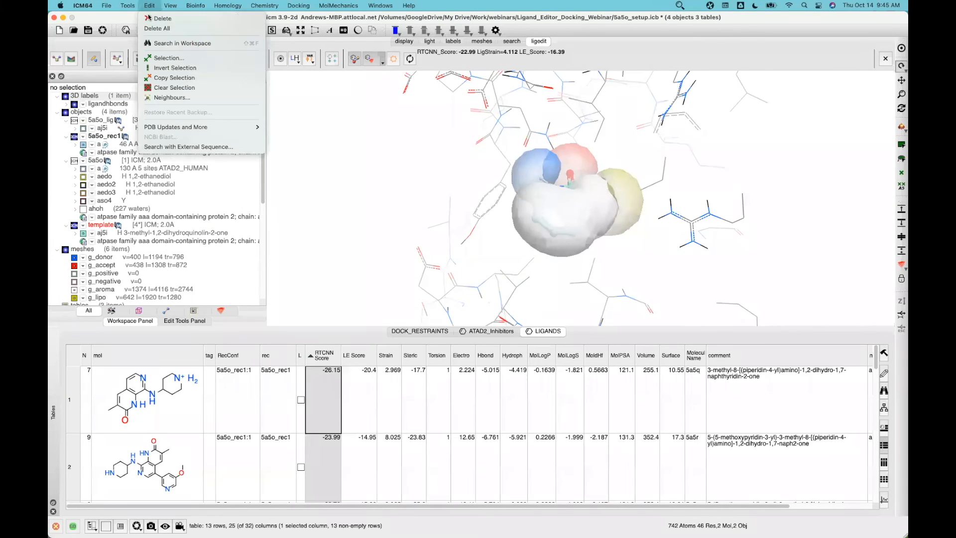
click(159, 30)
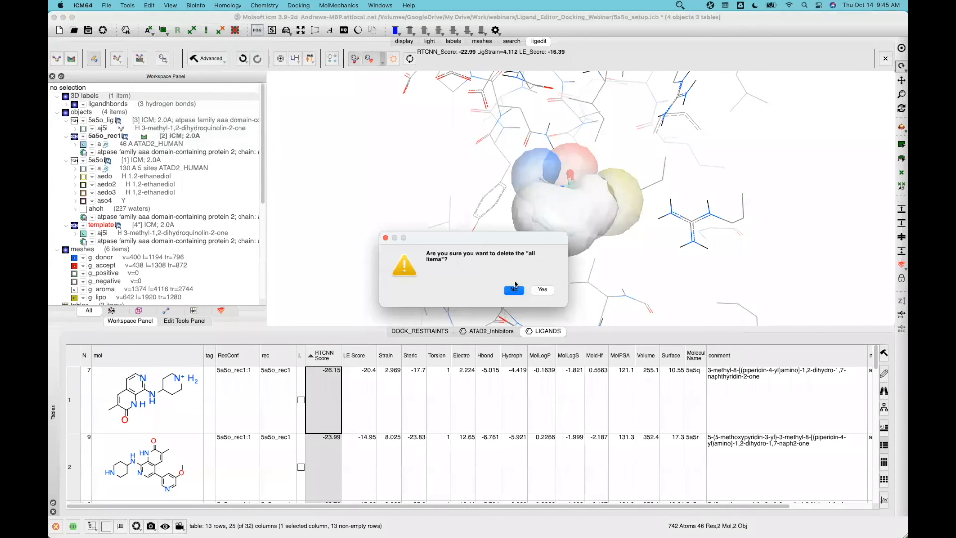
click(543, 290)
click(107, 6)
click(121, 39)
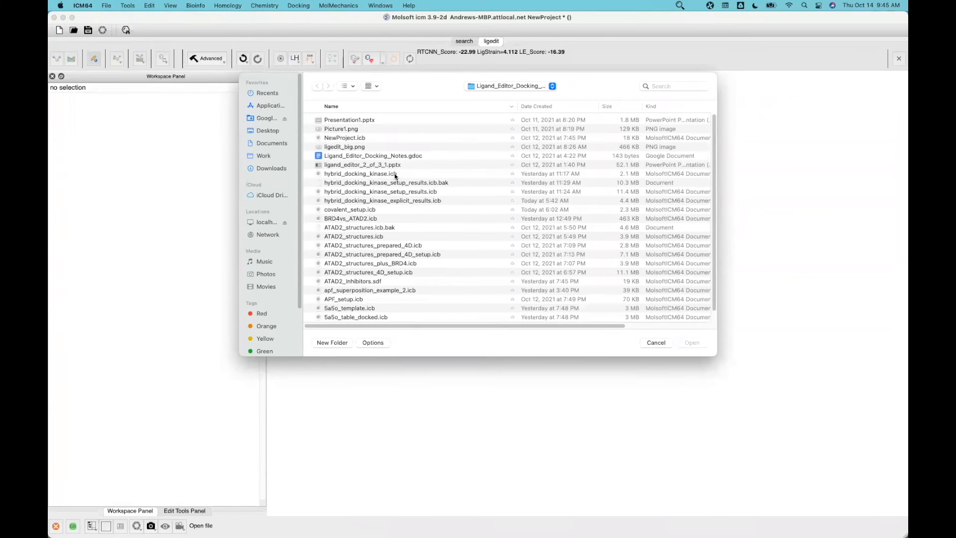
Load ATAD2_structures_prepared_4D_setup.icb from the date-sorted list, then return to hybrid_docking_kinase
click(532, 106)
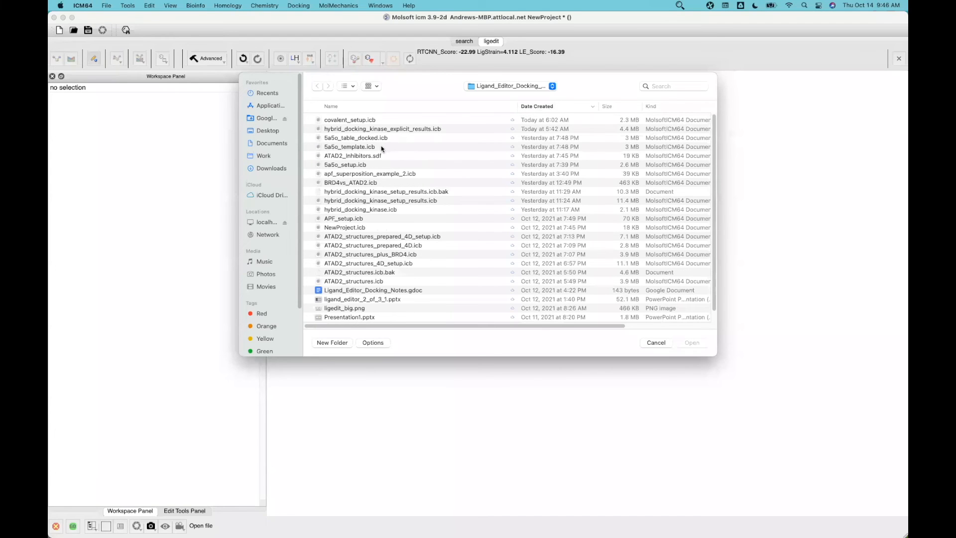
double_click(362, 237)
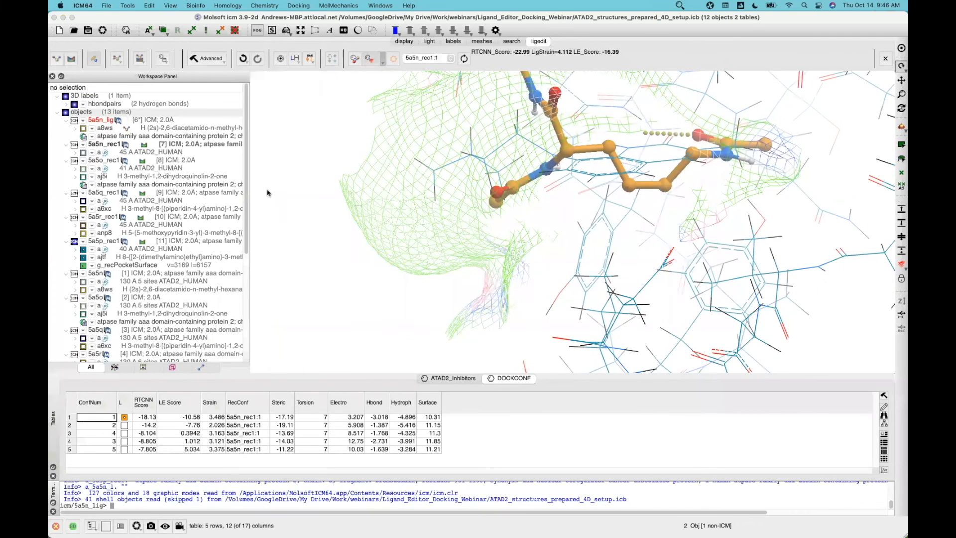
drag(267, 208, 344, 208)
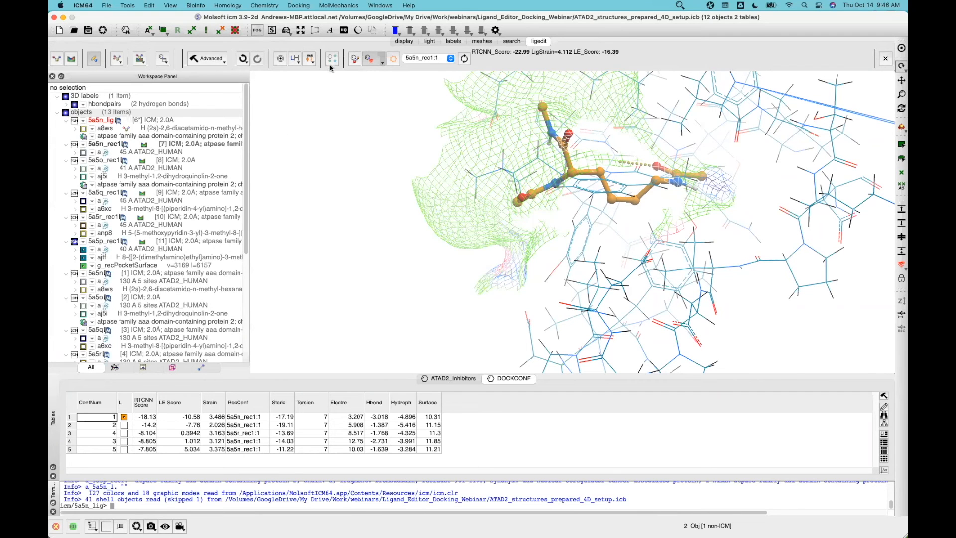
key(super+Tab)
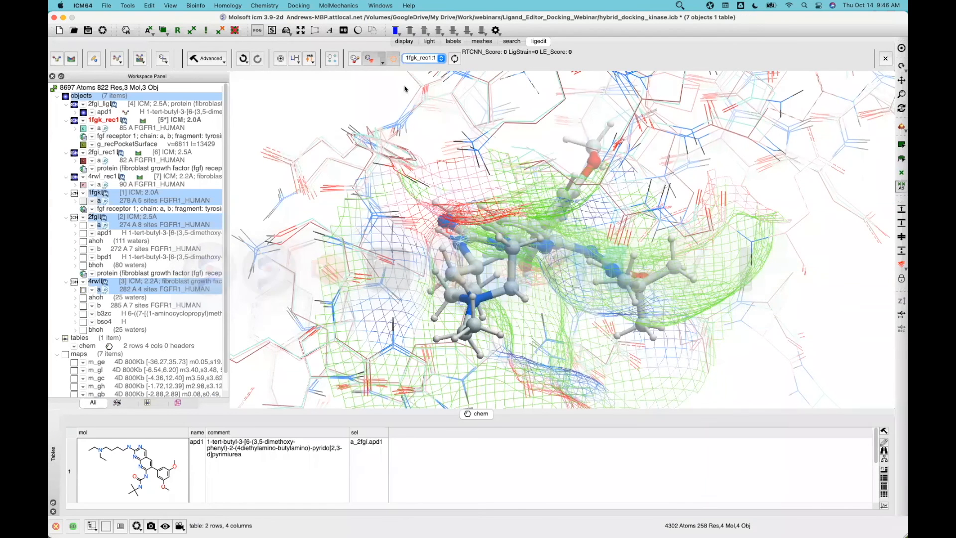
Inspect the apd1 ligand in its pocket, then list receptors 1fgk_rec1, 2fgi_rec1 and 4rwl_rec1
drag(255, 173, 133, 130)
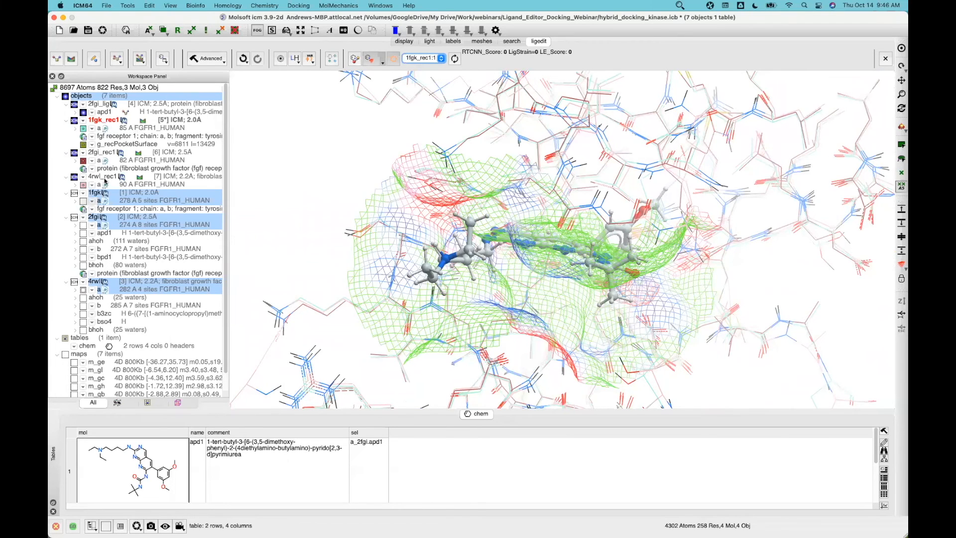
click(52, 243)
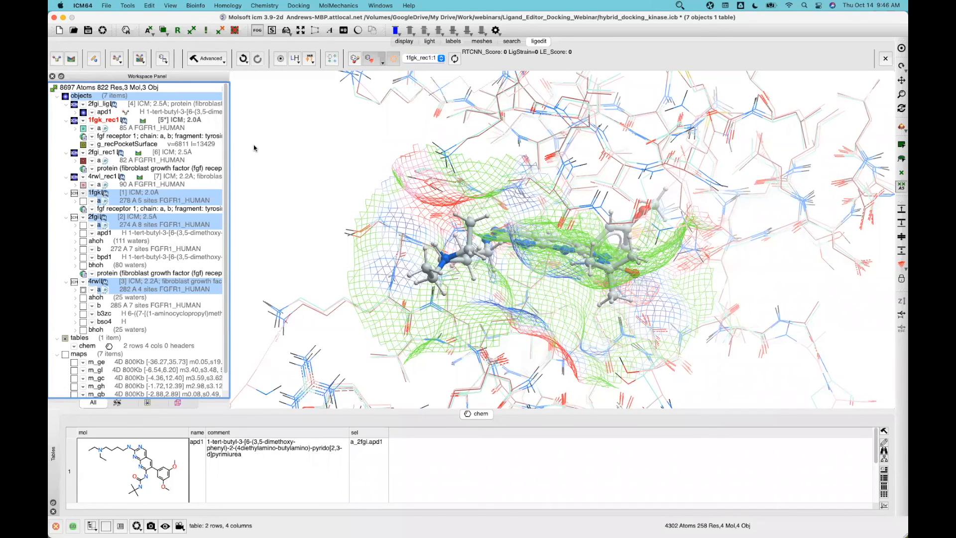
drag(273, 153, 318, 150)
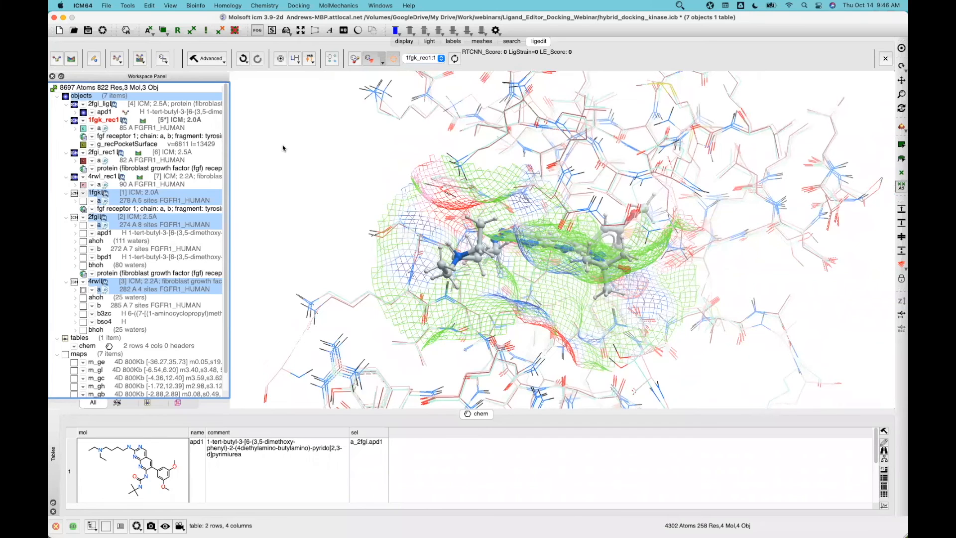
drag(286, 153, 441, 204)
click(144, 60)
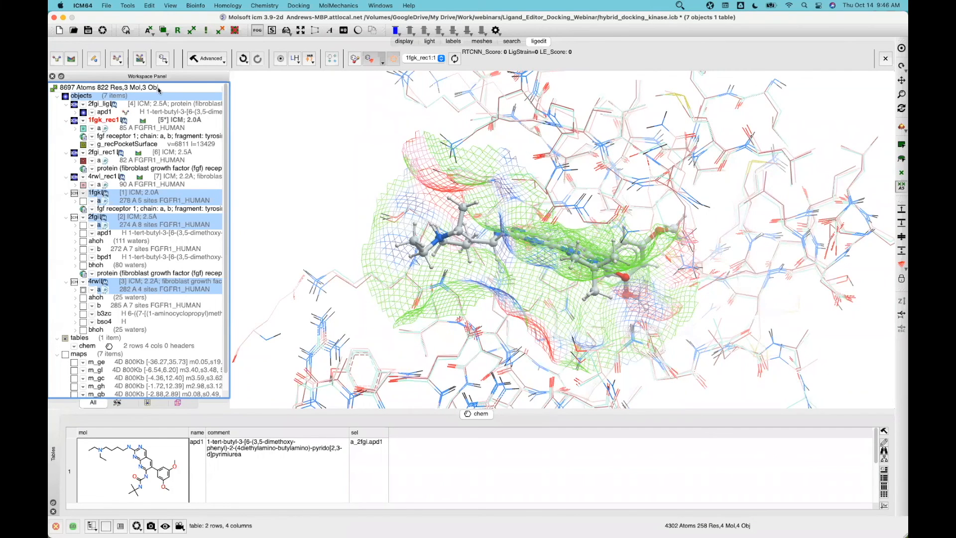
click(140, 59)
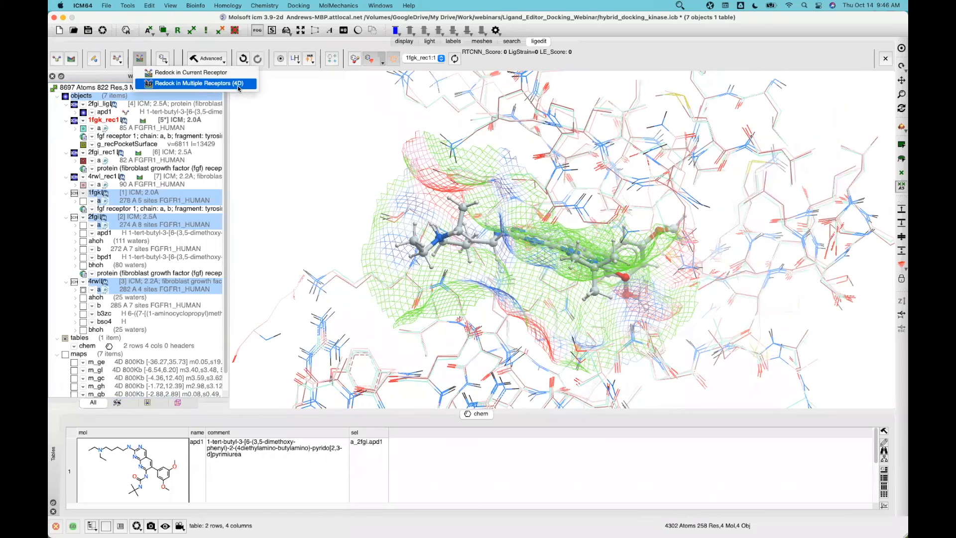
click(443, 60)
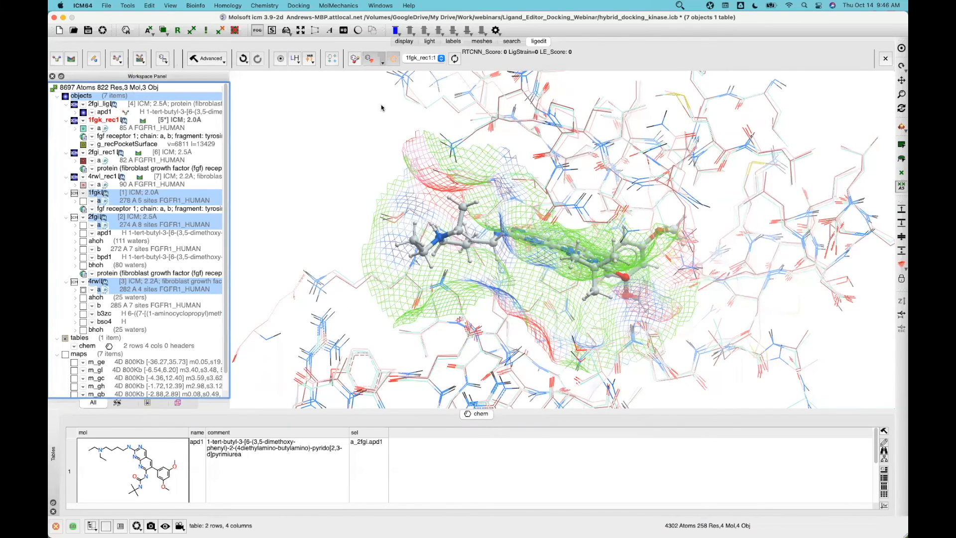
click(438, 61)
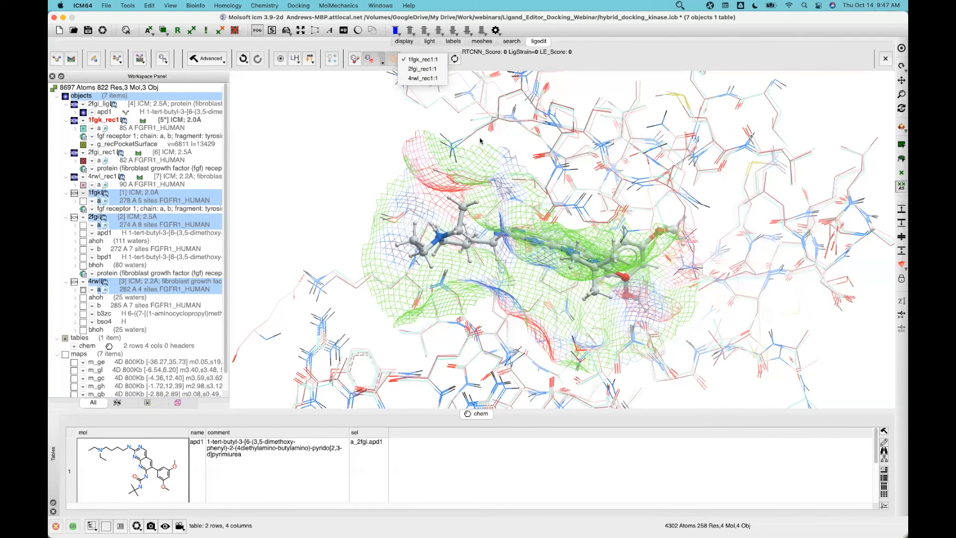
Place the ligand in 2fgi_rec1, then 4rwl_rec1, rescoring it in each receptor
click(416, 68)
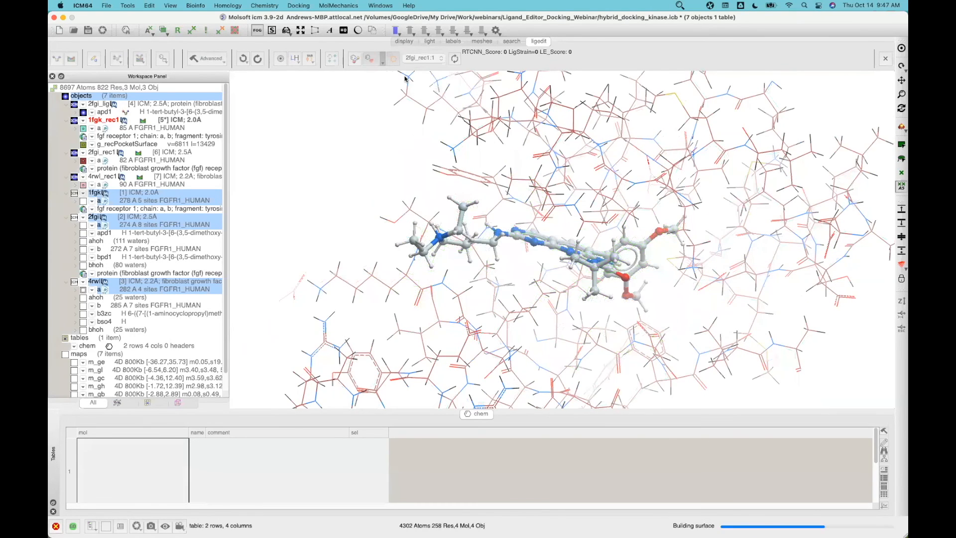
click(462, 59)
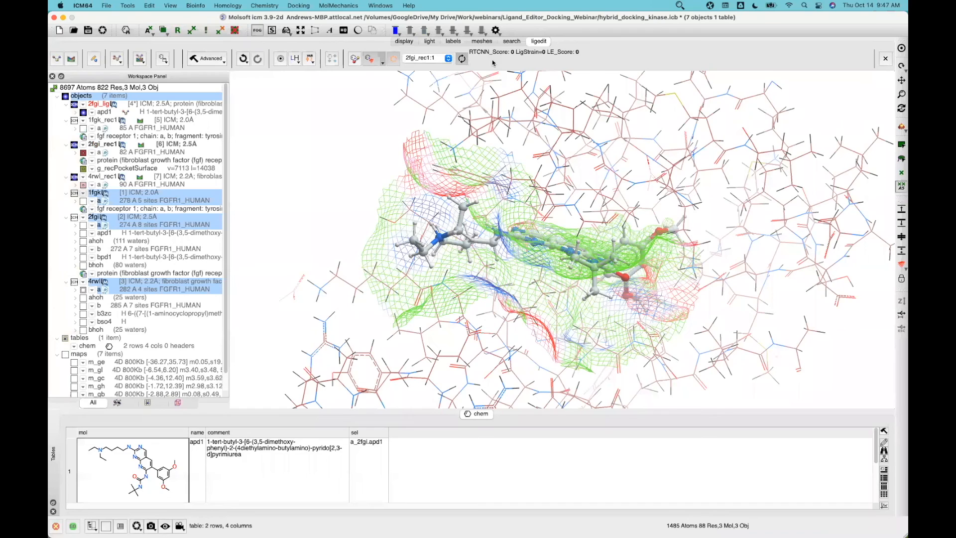
click(447, 60)
click(419, 75)
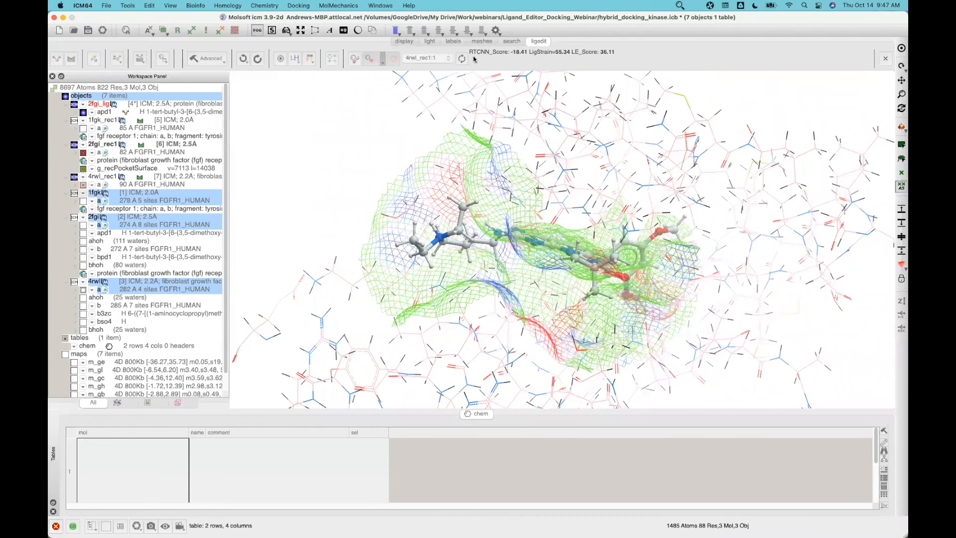
click(462, 58)
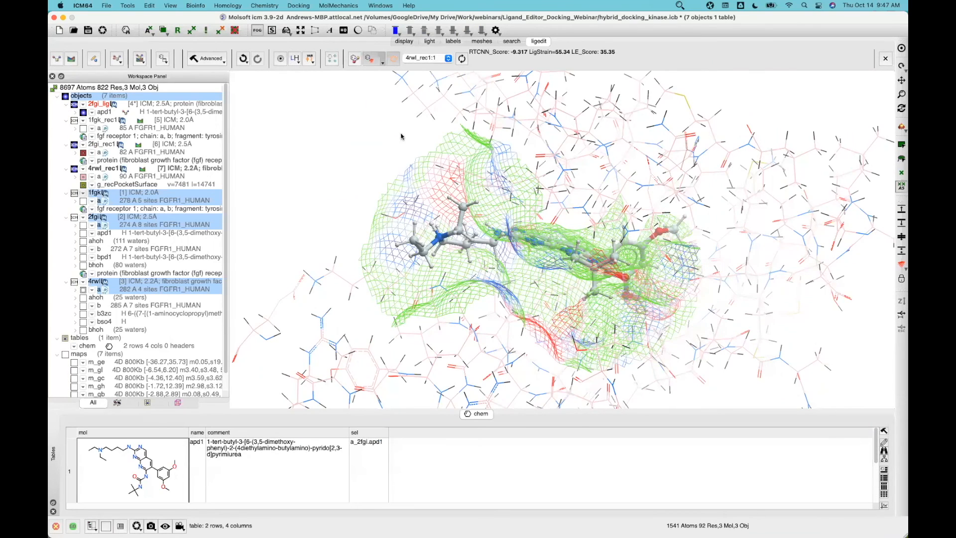
drag(416, 137, 260, 81)
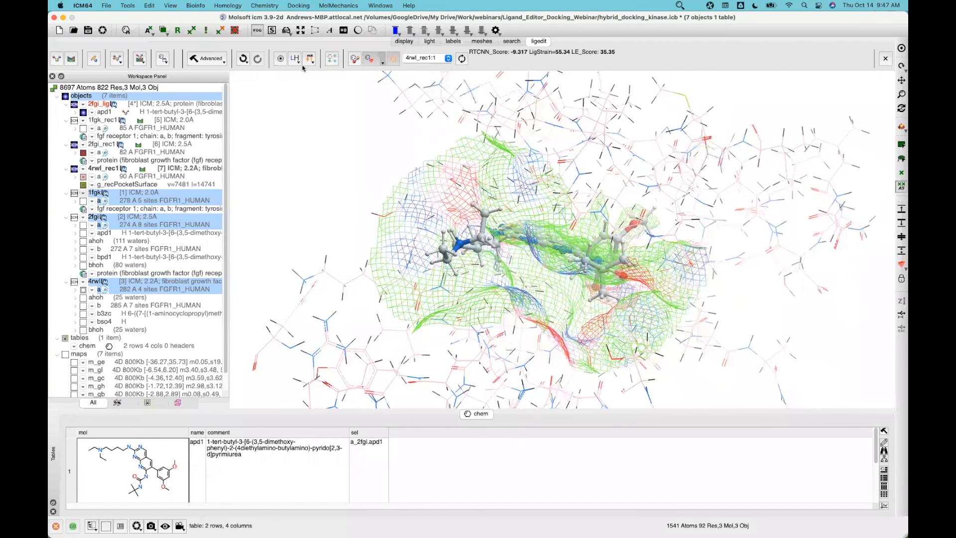
Hide all hydrogens with No Hydrogens and rotate the molecules and pocket mesh
click(294, 59)
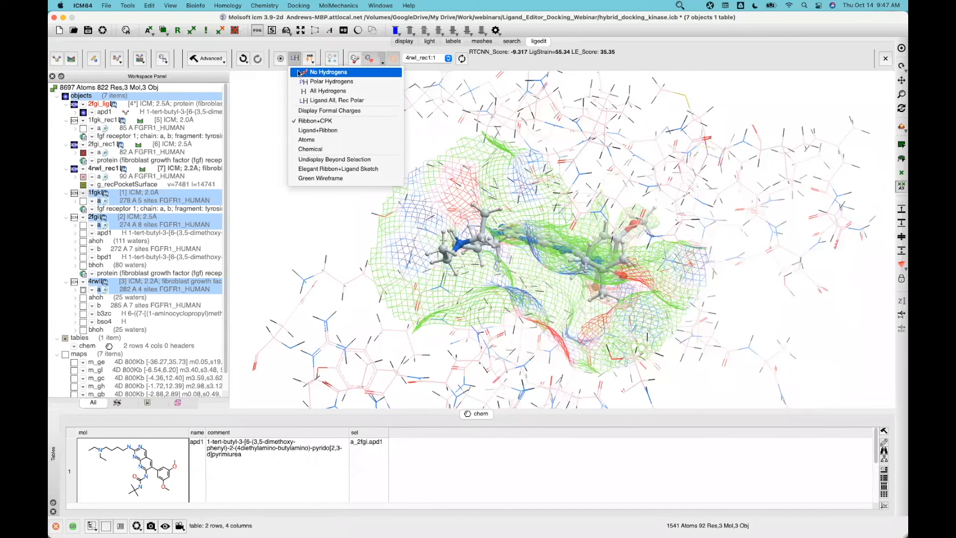
click(298, 73)
drag(316, 178, 339, 142)
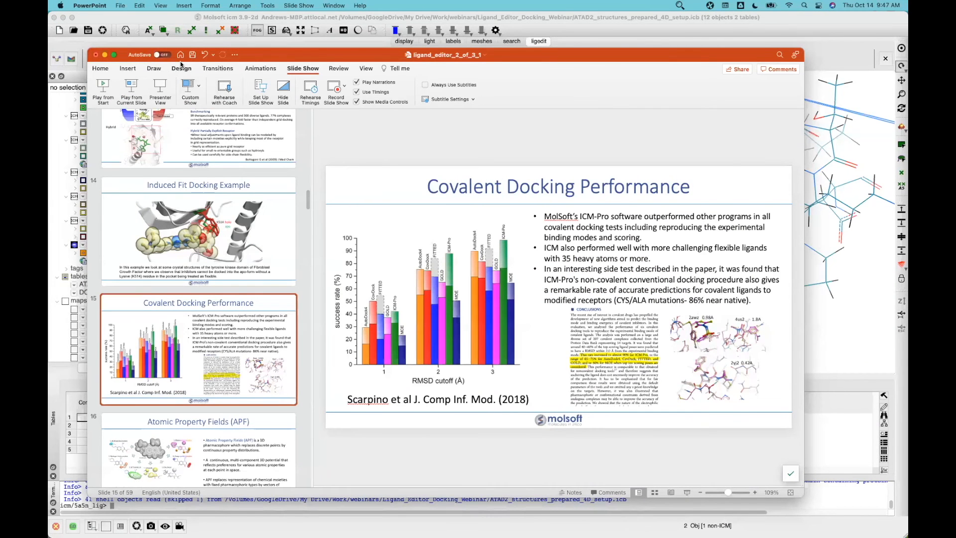
Play the slide show from the current slide, 15, "Covalent Docking Performance"
click(132, 88)
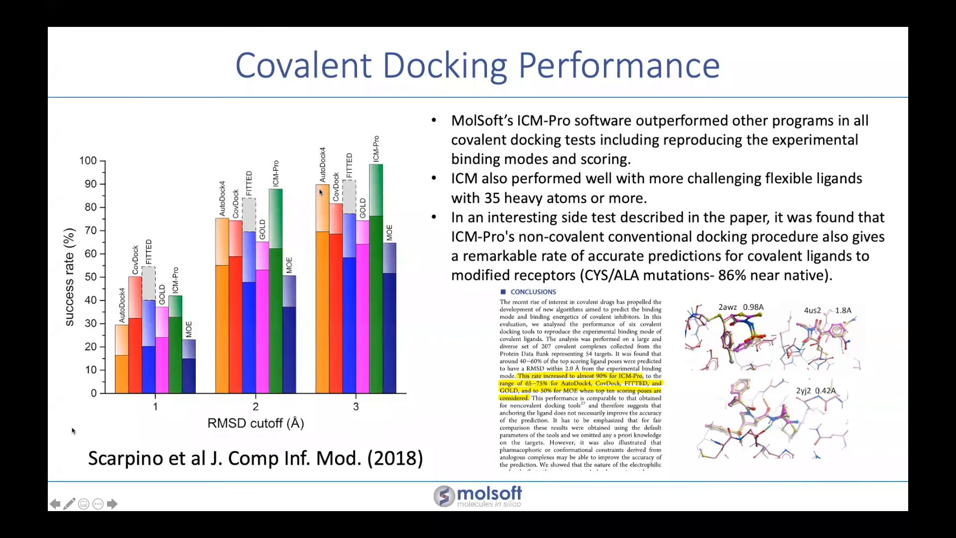